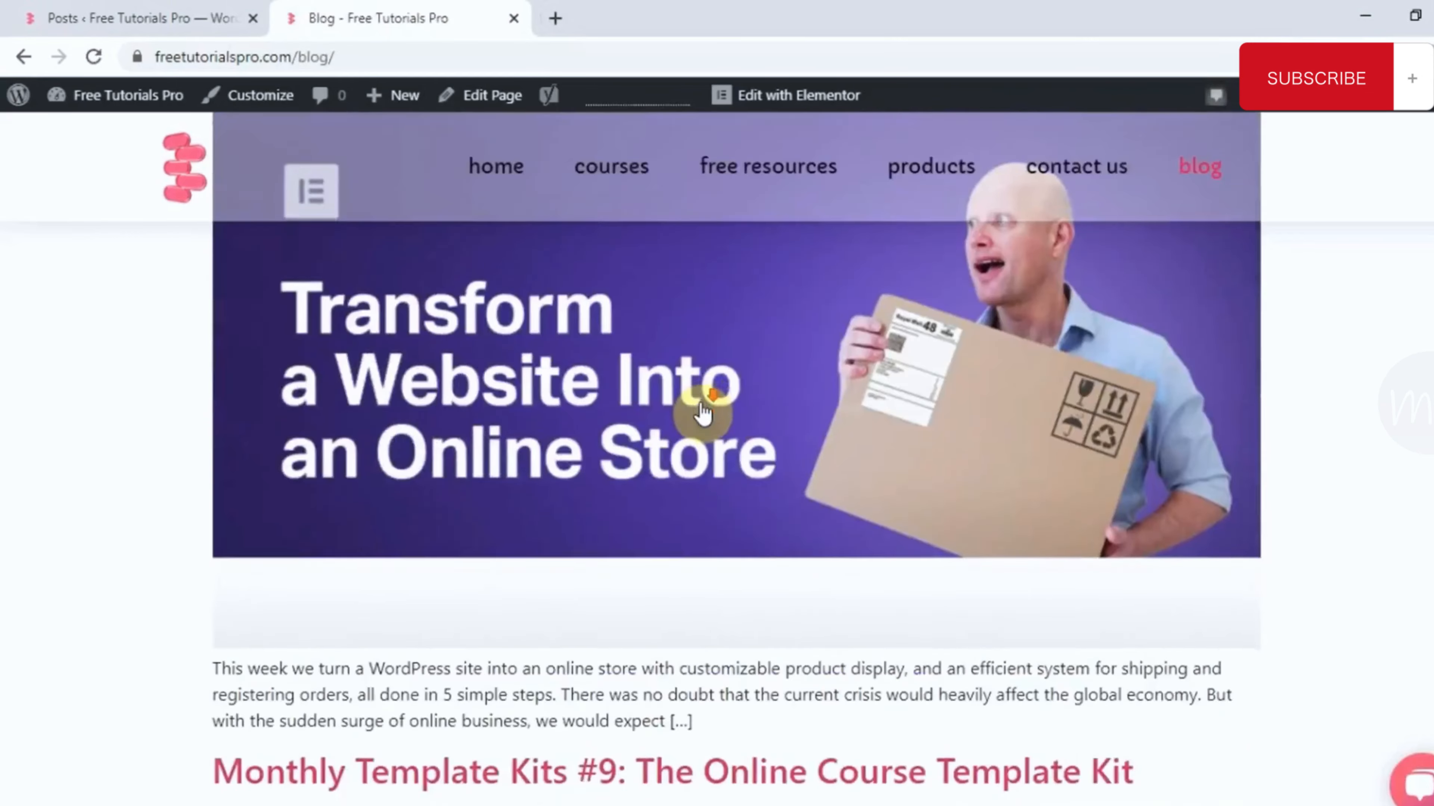
- Examine the layout of the site's blog archive page from the first post to the last
scroll(705, 401, "up", 5)
scroll(736, 535, "down", 10)
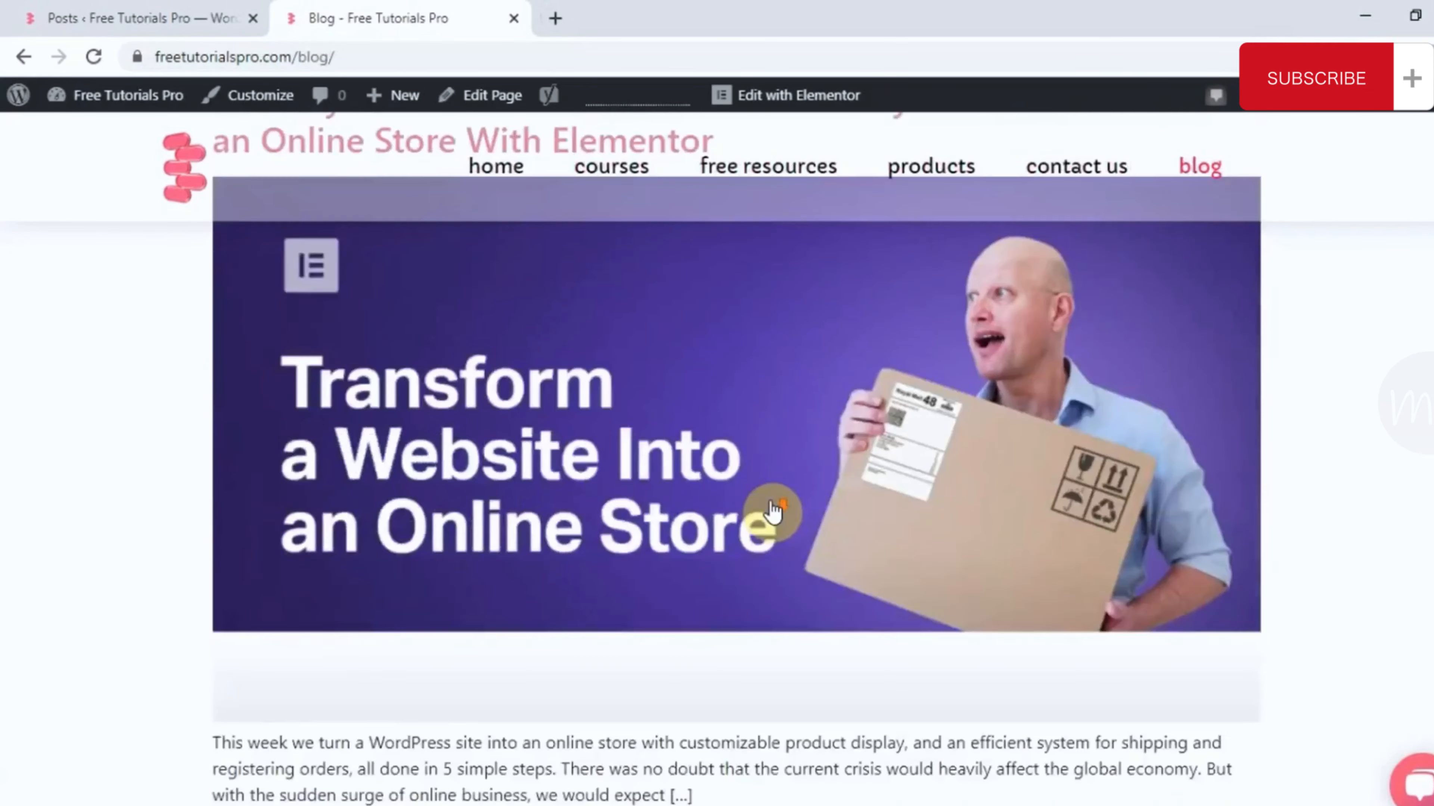
scroll(746, 508, "down", 12)
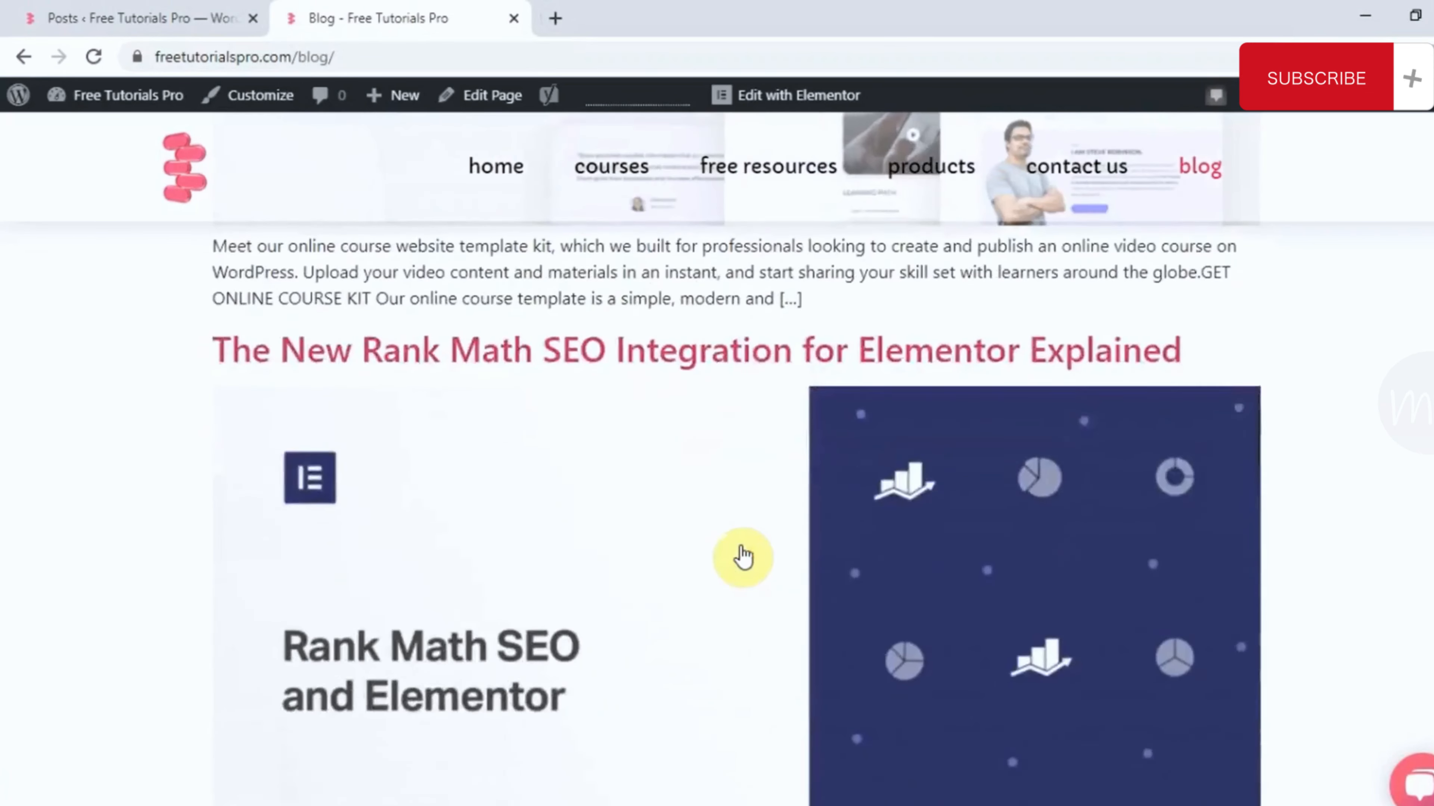
scroll(705, 565, "down", 20)
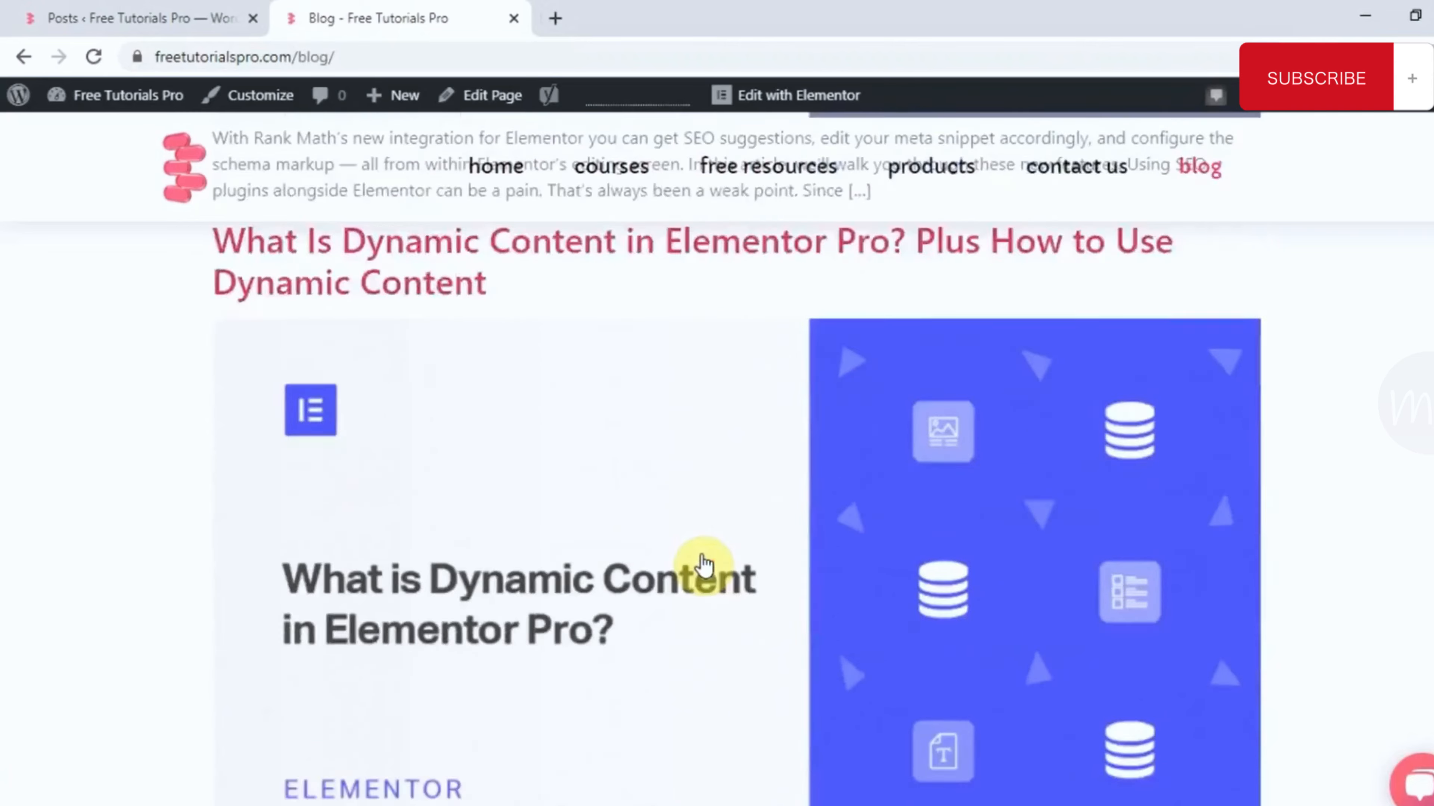
scroll(705, 565, "down", 5)
scroll(704, 565, "up", 20)
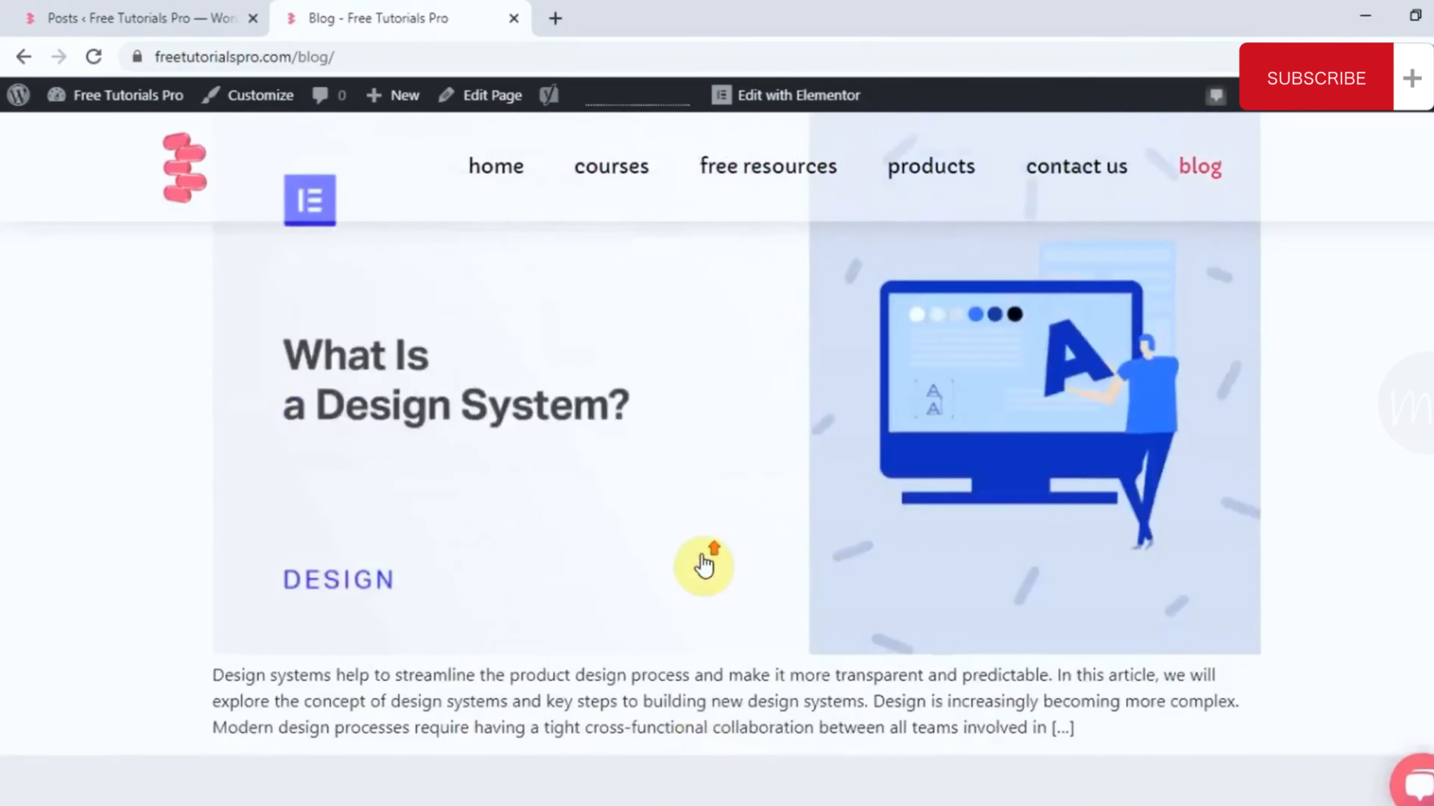
scroll(704, 565, "up", 12)
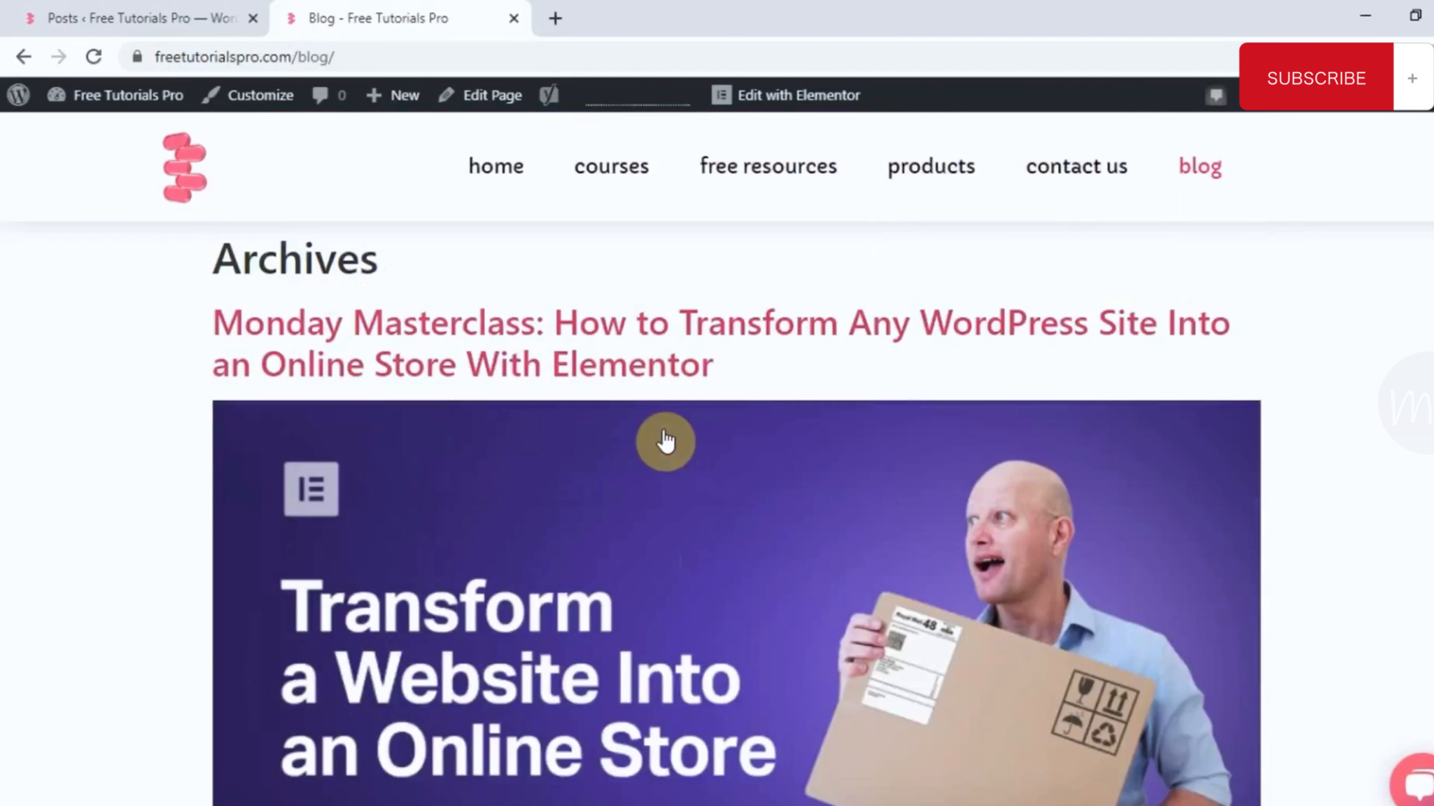
- Open the Monday Masclass post on transforming a WordPress site into an online store in a new tab
right_click(588, 372)
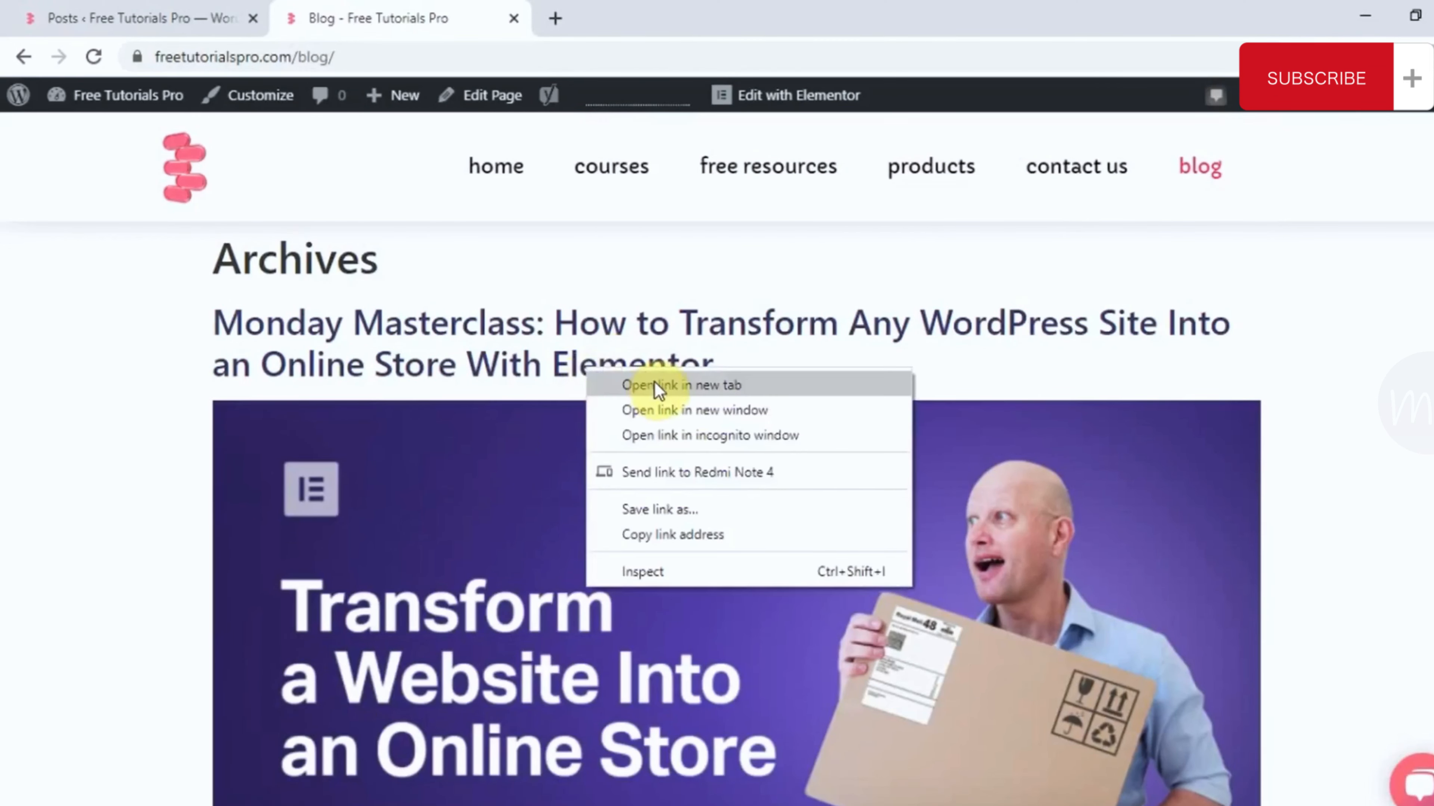
left_click(638, 384)
left_click(629, 11)
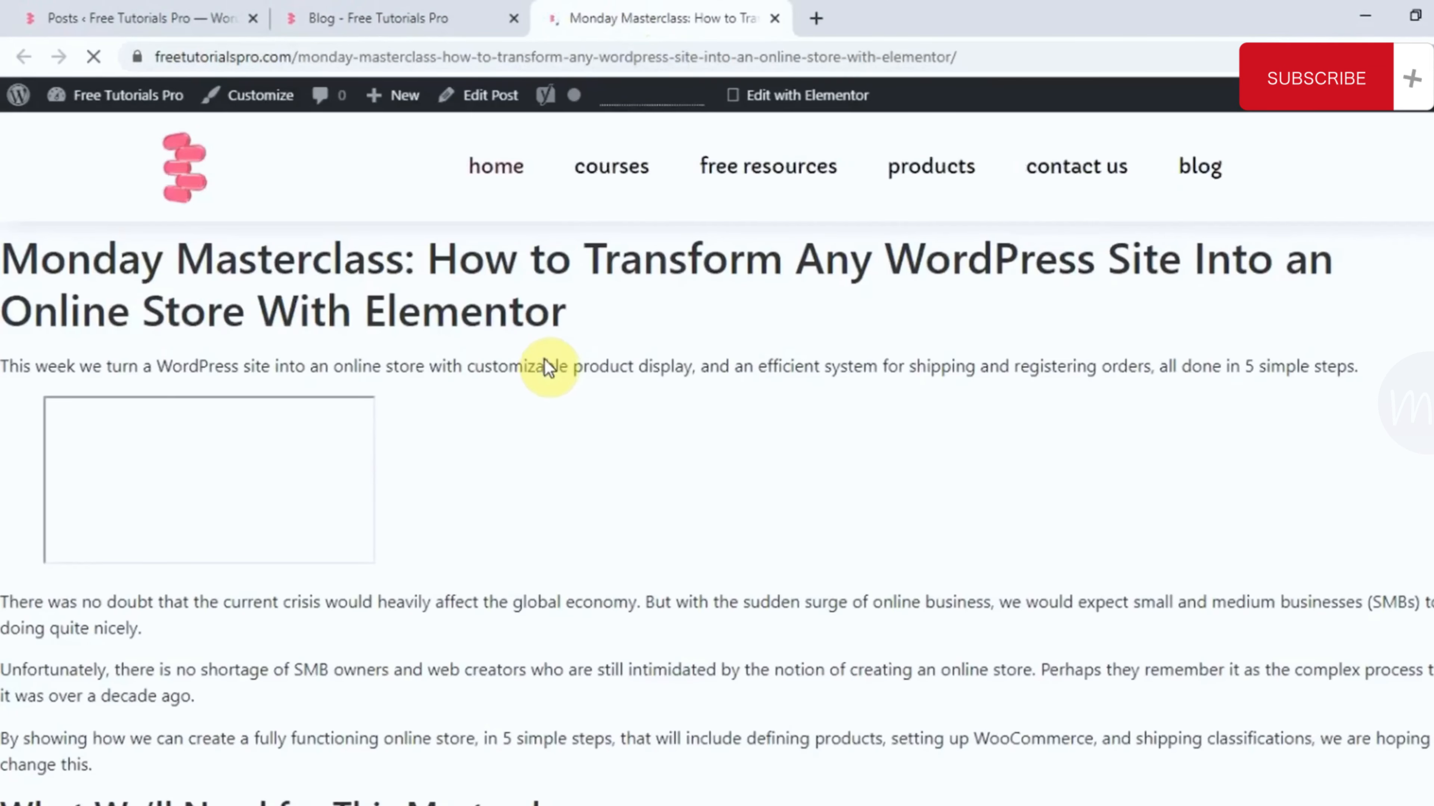
- Examine how the single post page lays out its title, video, text and images
scroll(556, 486, "down", 3)
scroll(555, 486, "down", 5)
scroll(556, 486, "up", 5)
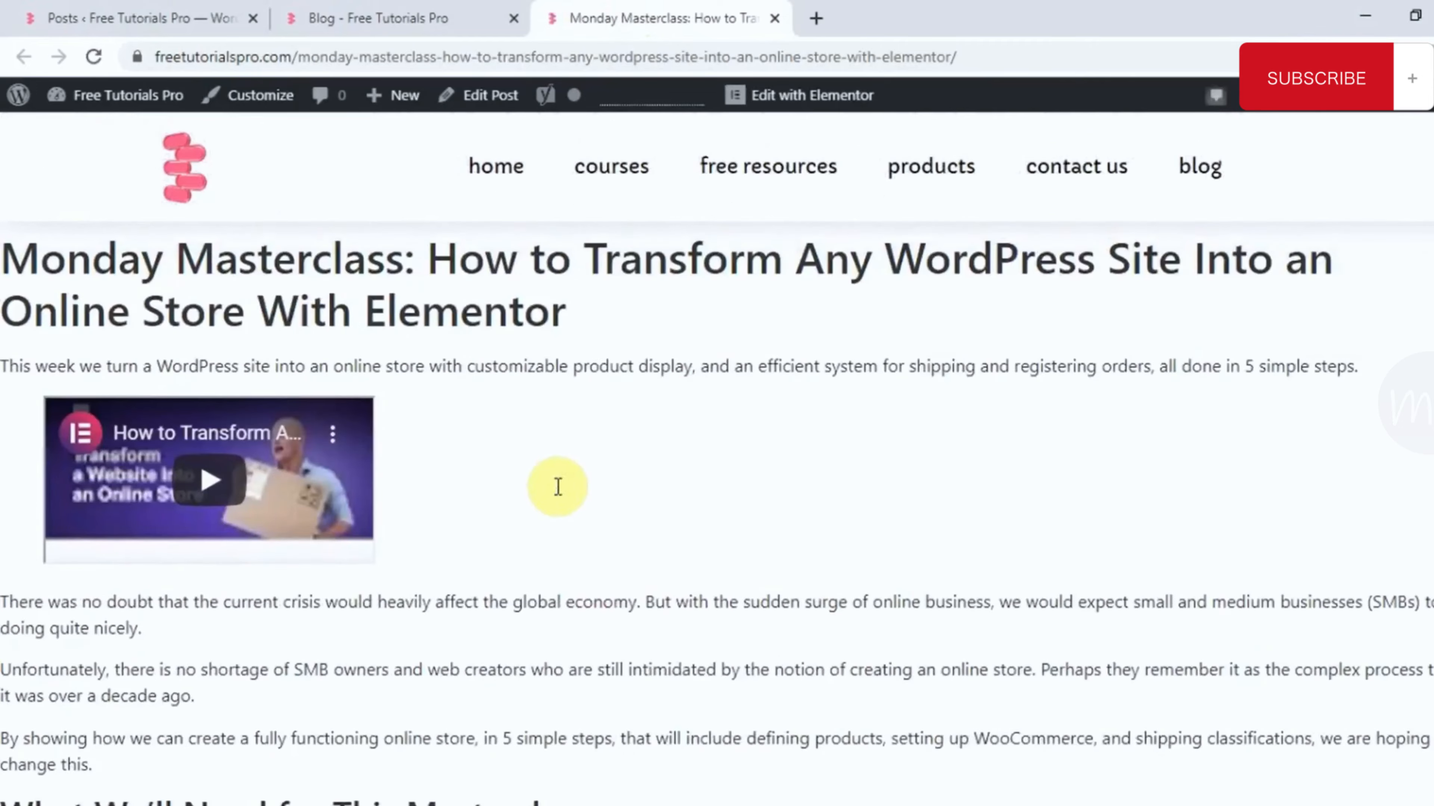
scroll(556, 487, "down", 3)
scroll(558, 487, "down", 20)
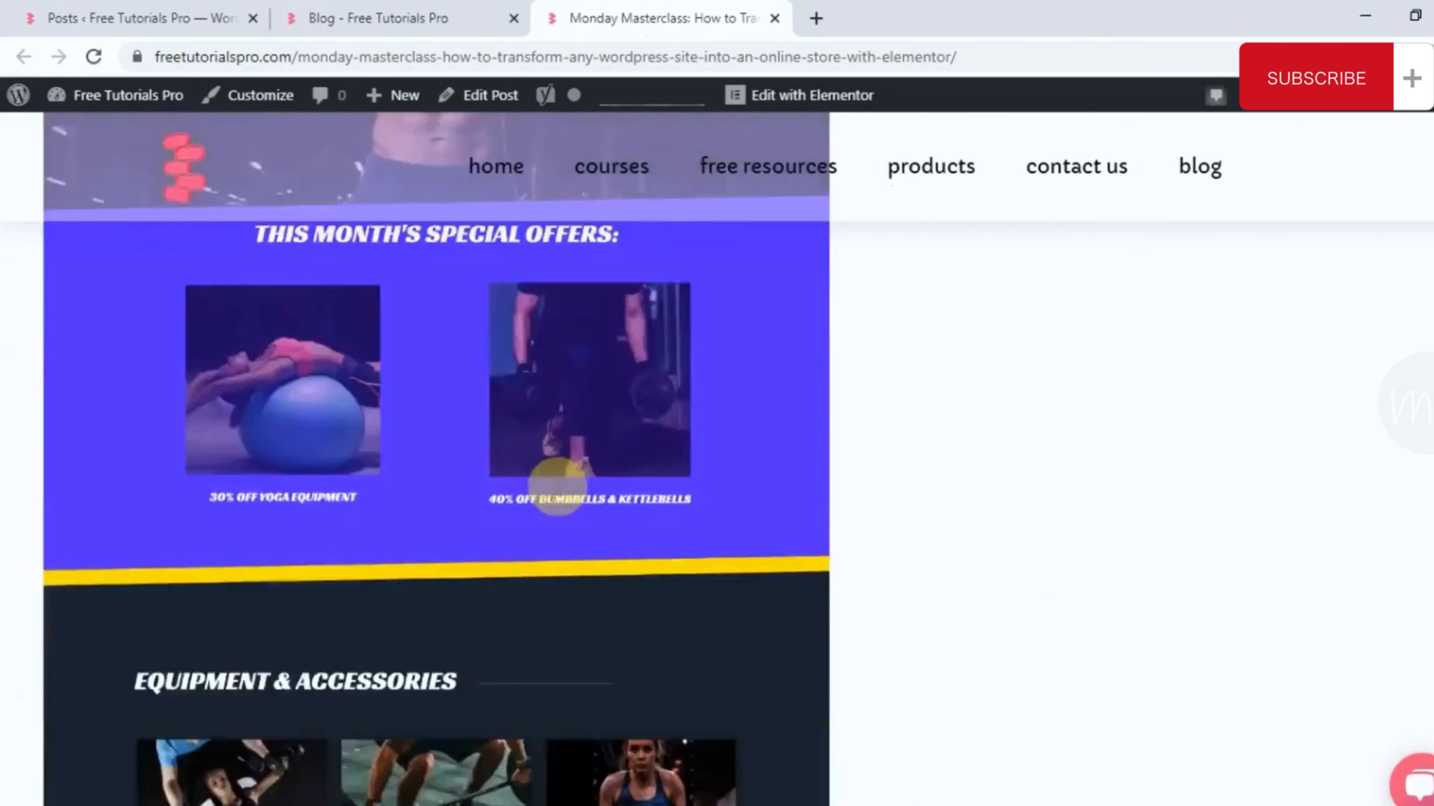
scroll(558, 487, "down", 10)
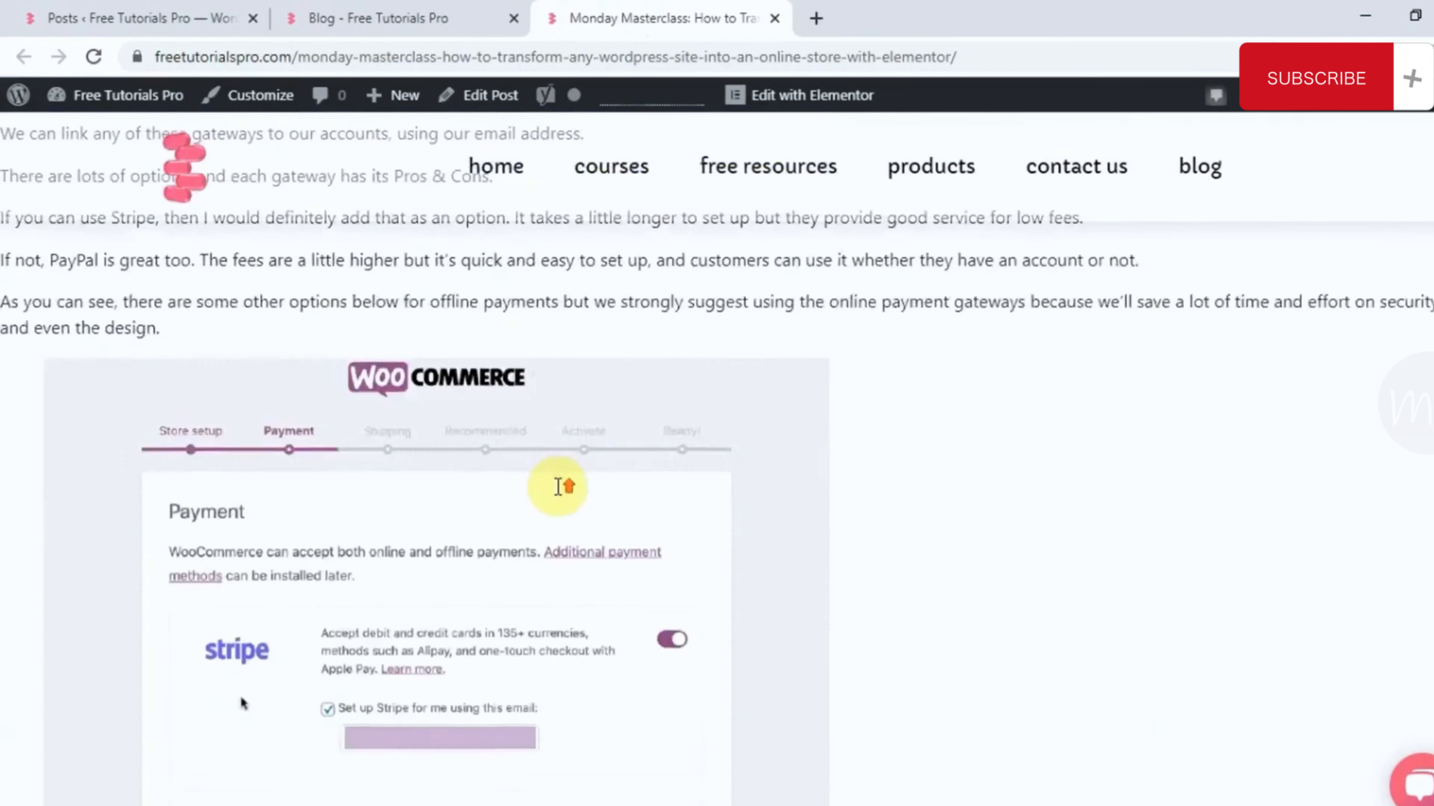
scroll(558, 486, "up", 20)
scroll(558, 487, "up", 2)
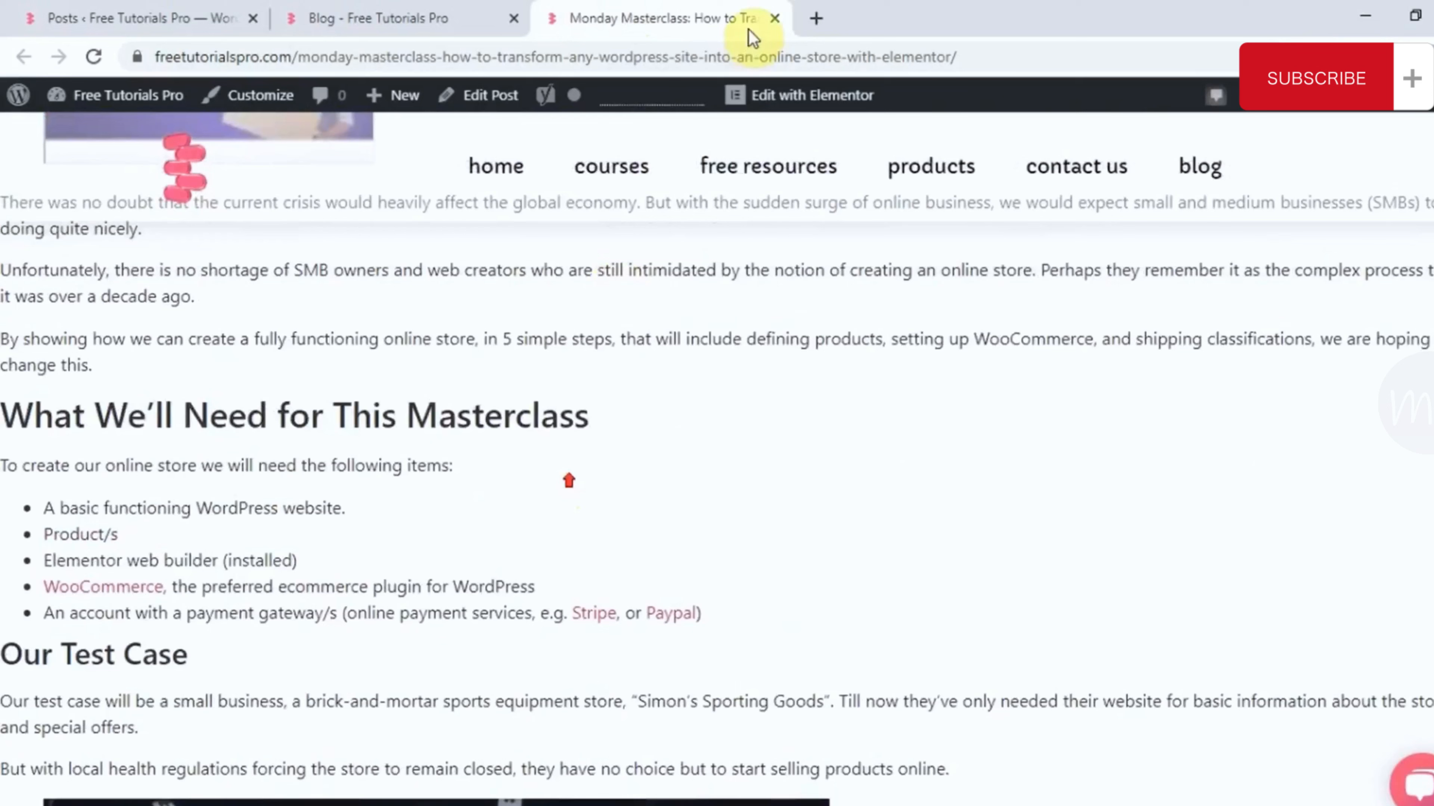
- Open elementor.com in a new tab, go to its blog and review the post grid down to the pagination
left_click(812, 19)
type("el")
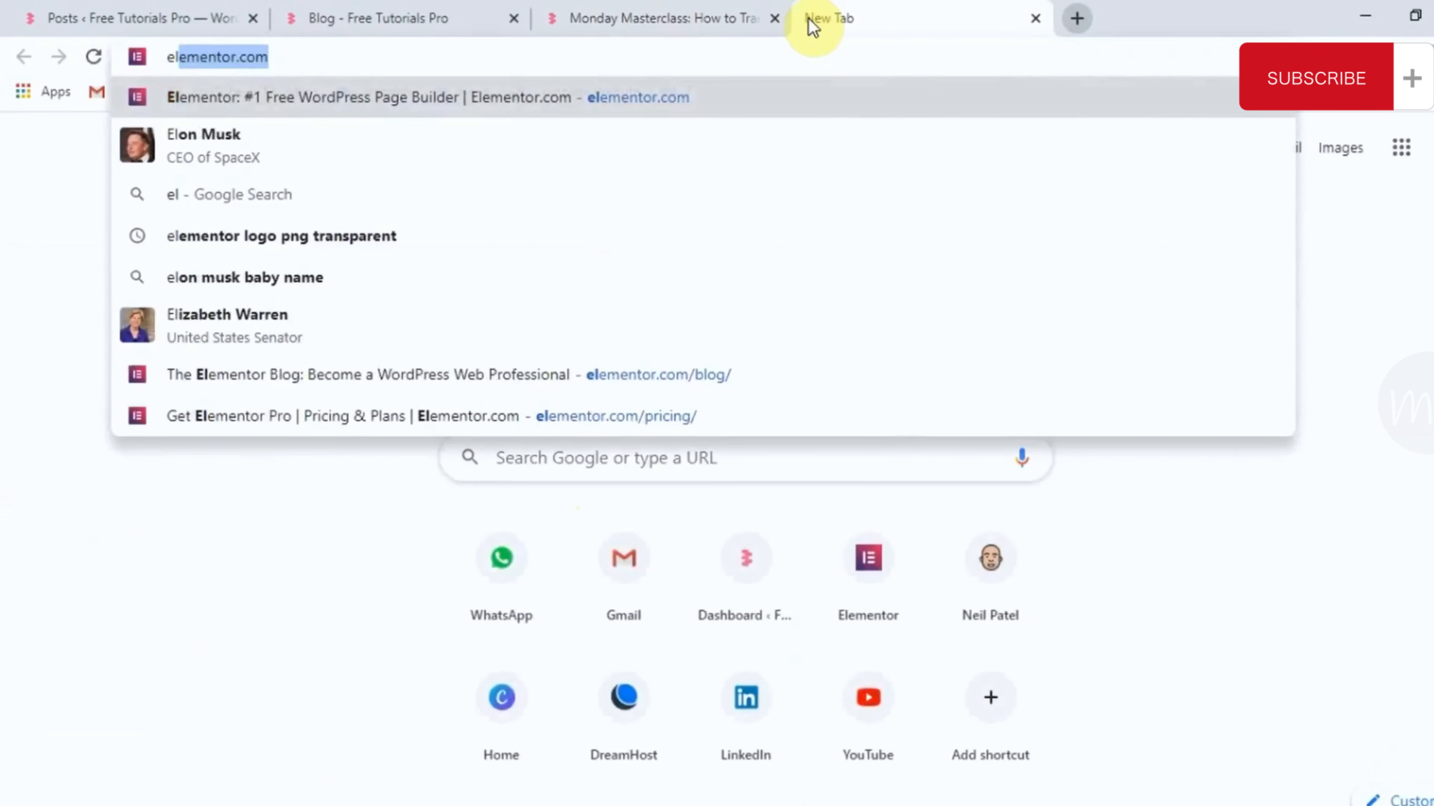
type("ementor.com")
key("Return")
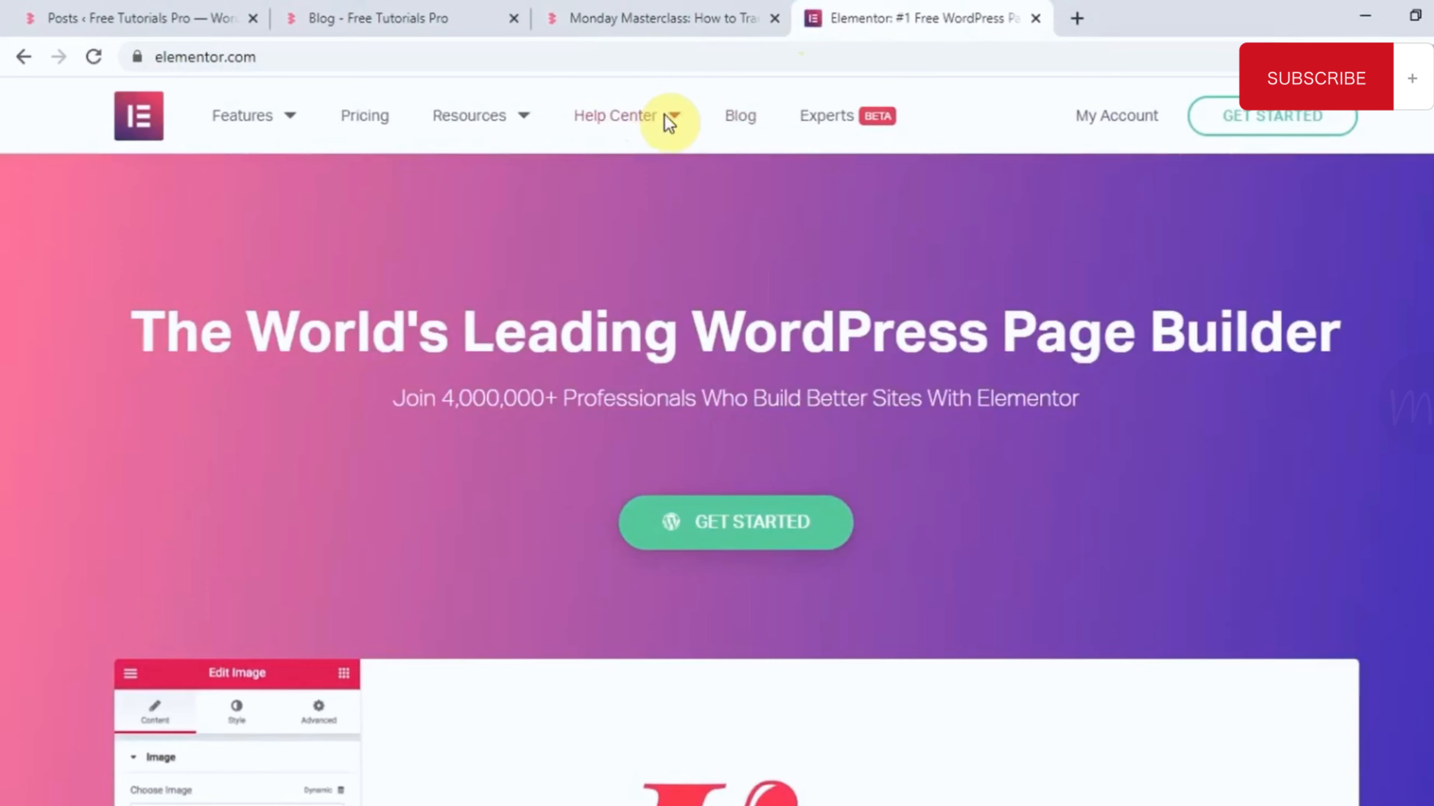
left_click(746, 115)
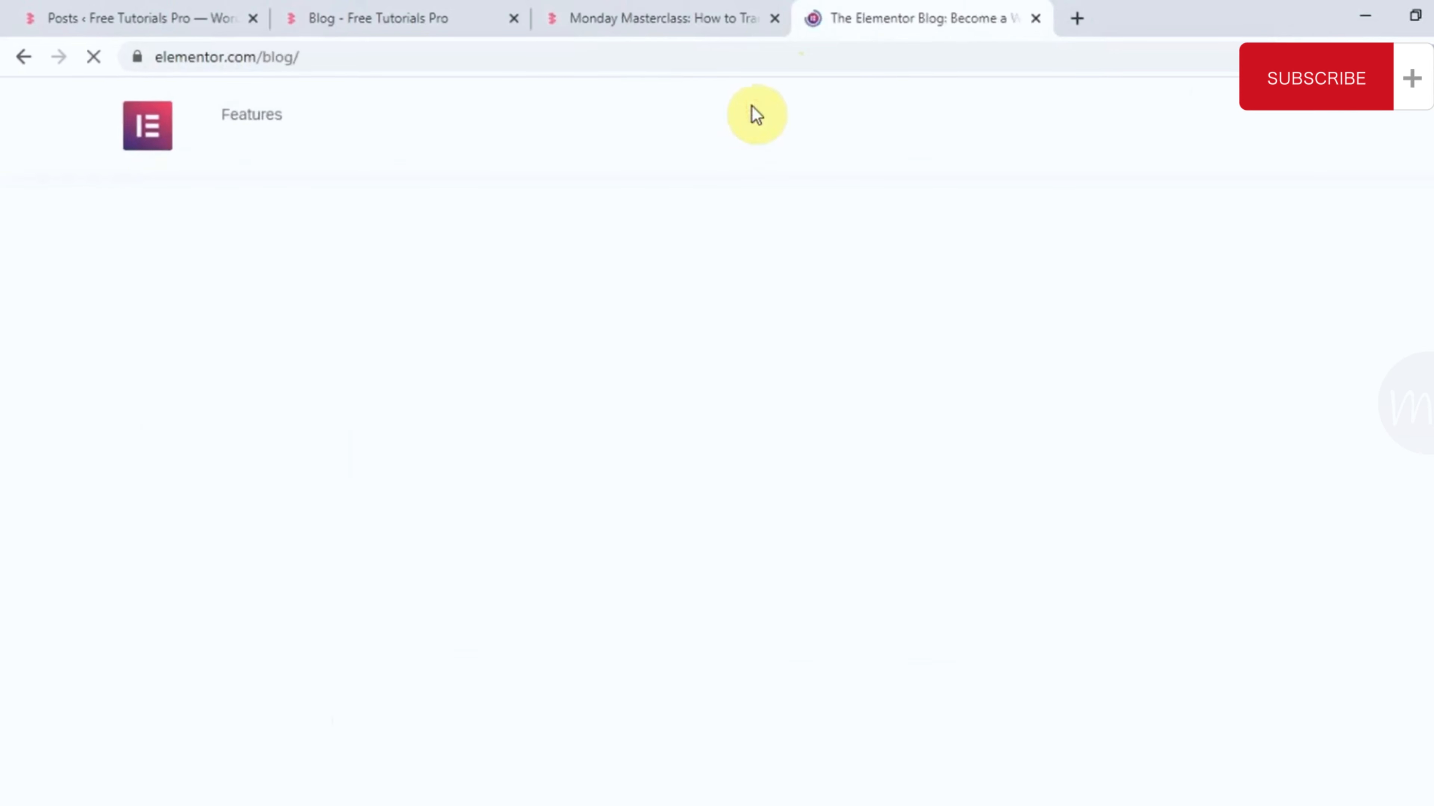
scroll(631, 372, "down", 4)
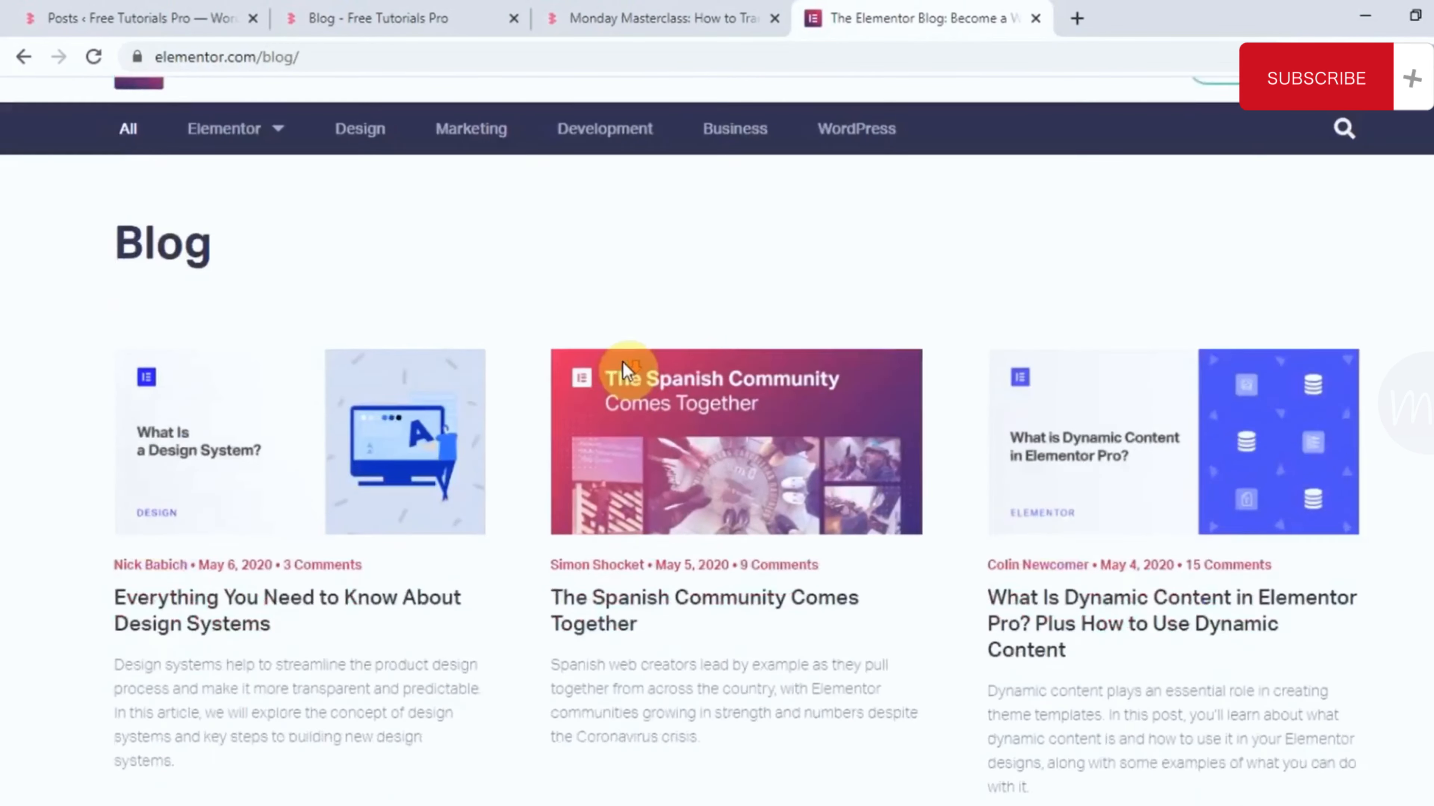
scroll(660, 538, "down", 20)
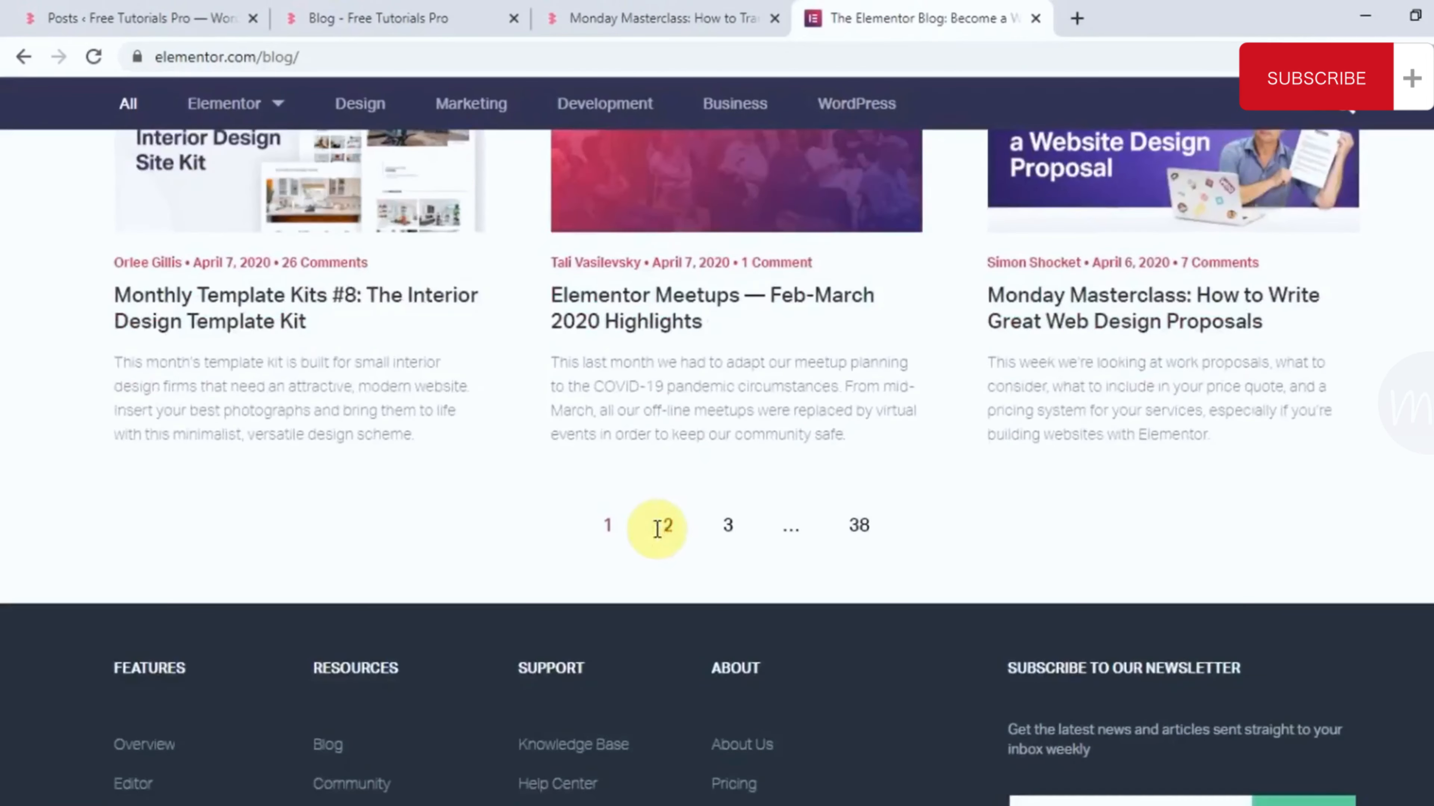
scroll(657, 529, "up", 20)
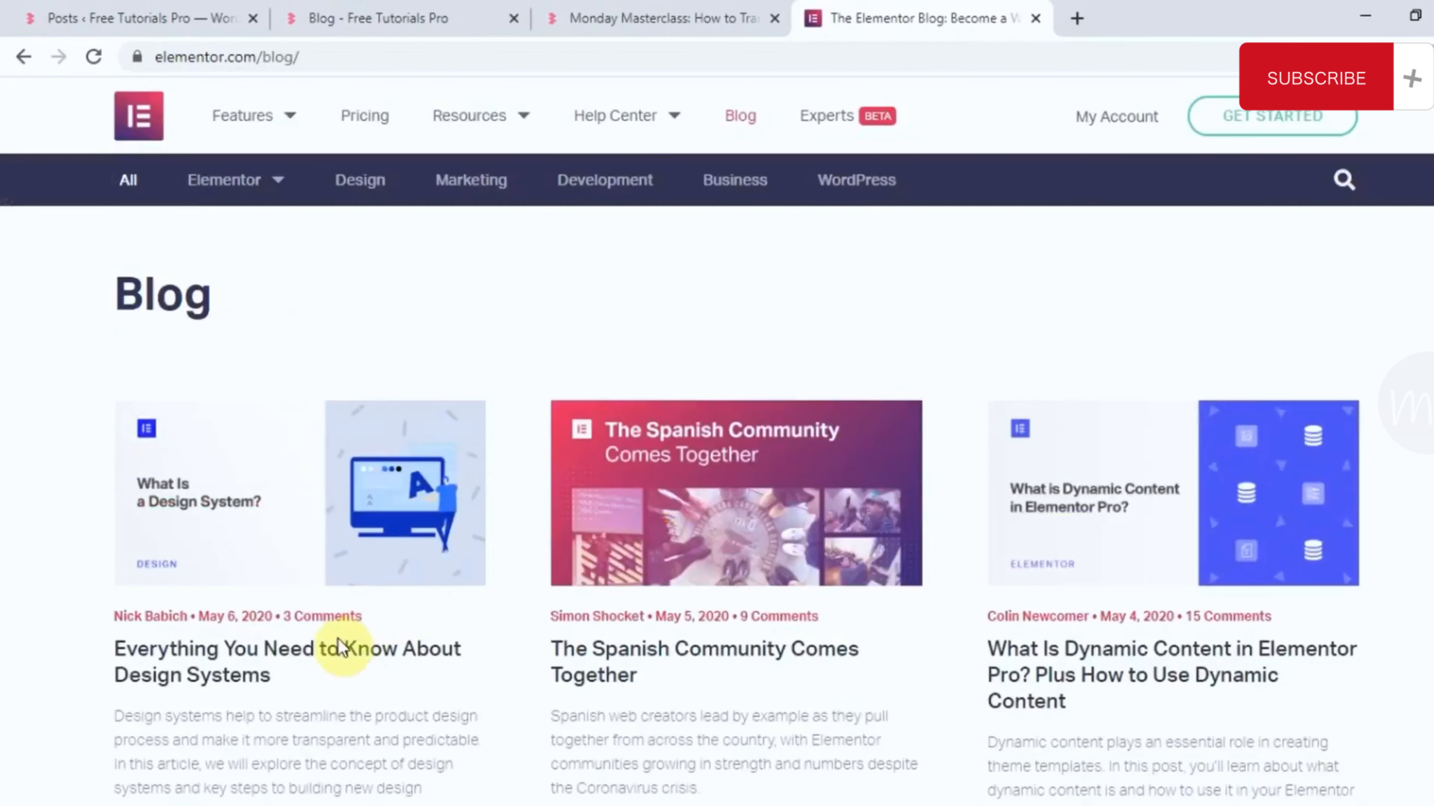
- Open the article "Everything You Need to Know About Design Systems" in a new tab and review its post layout
right_click(338, 646)
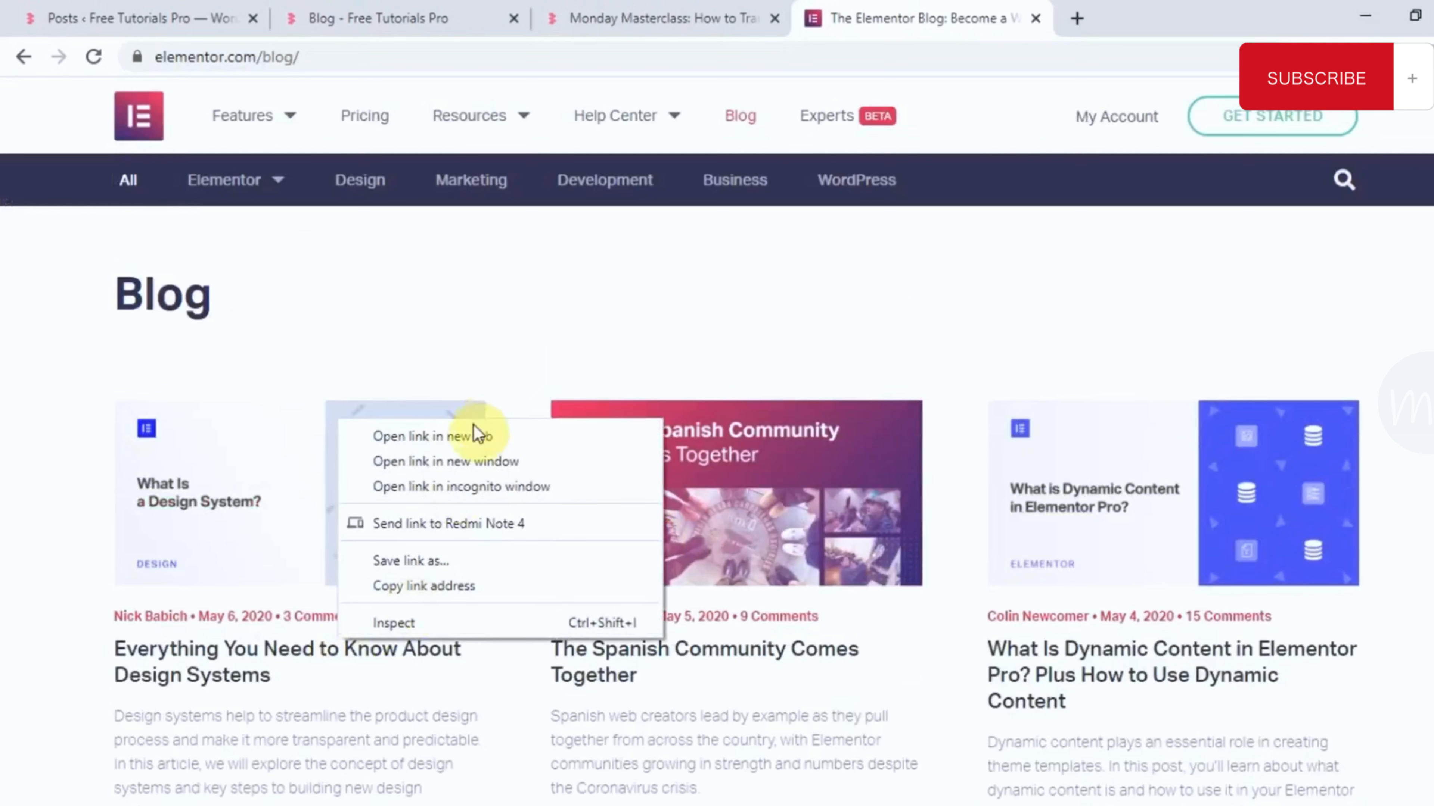
left_click(472, 435)
left_click(1098, 17)
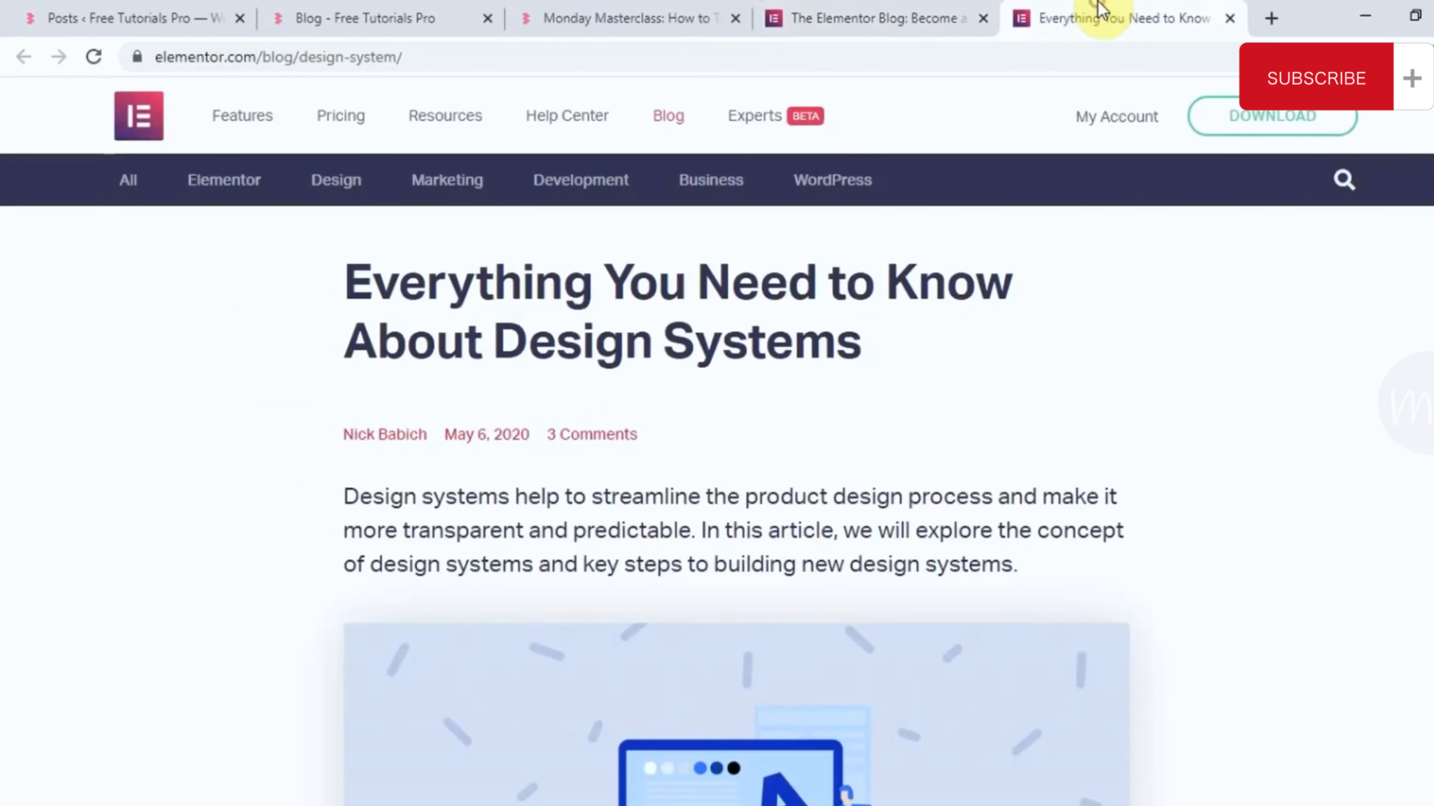
scroll(838, 309, "down", 1)
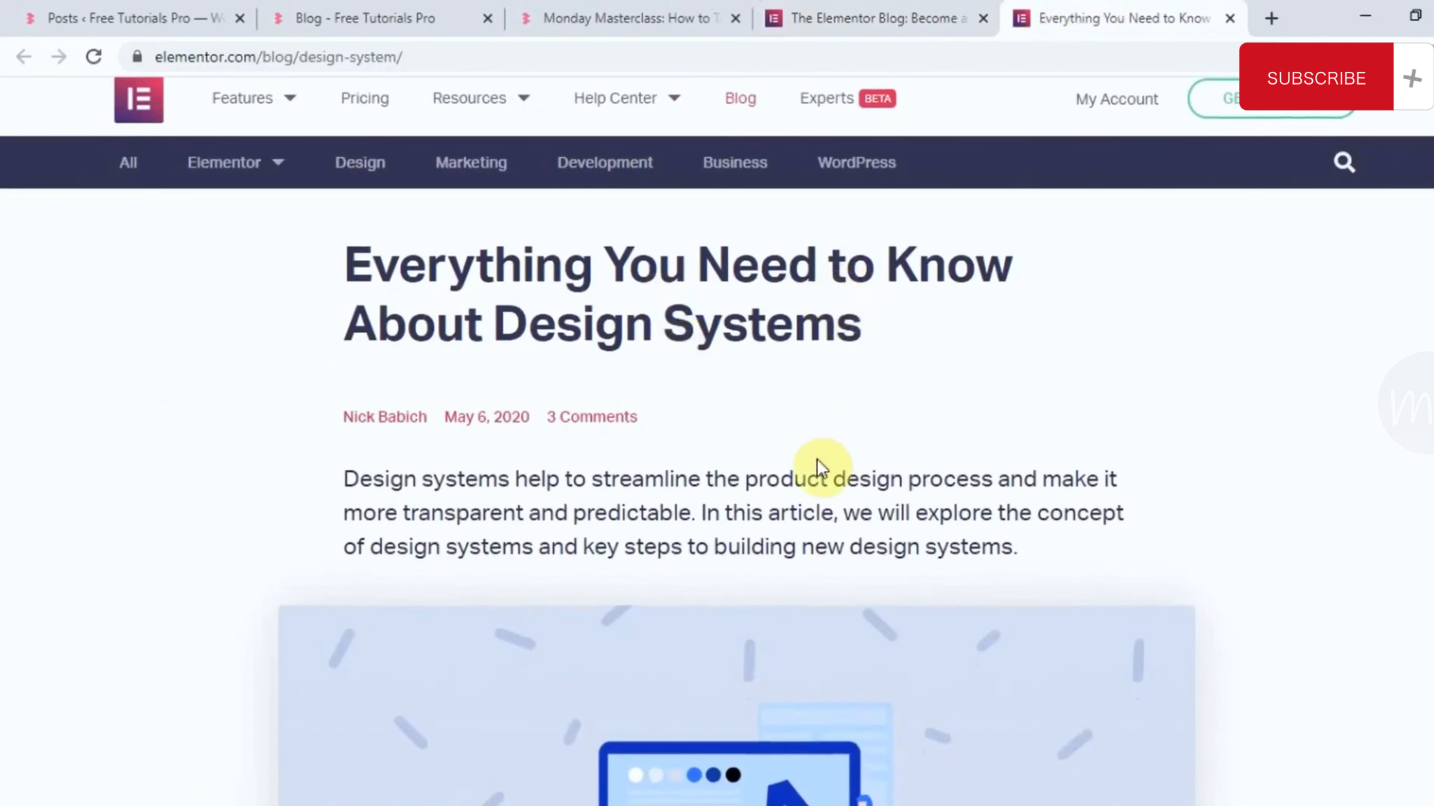
scroll(880, 484, "down", 5)
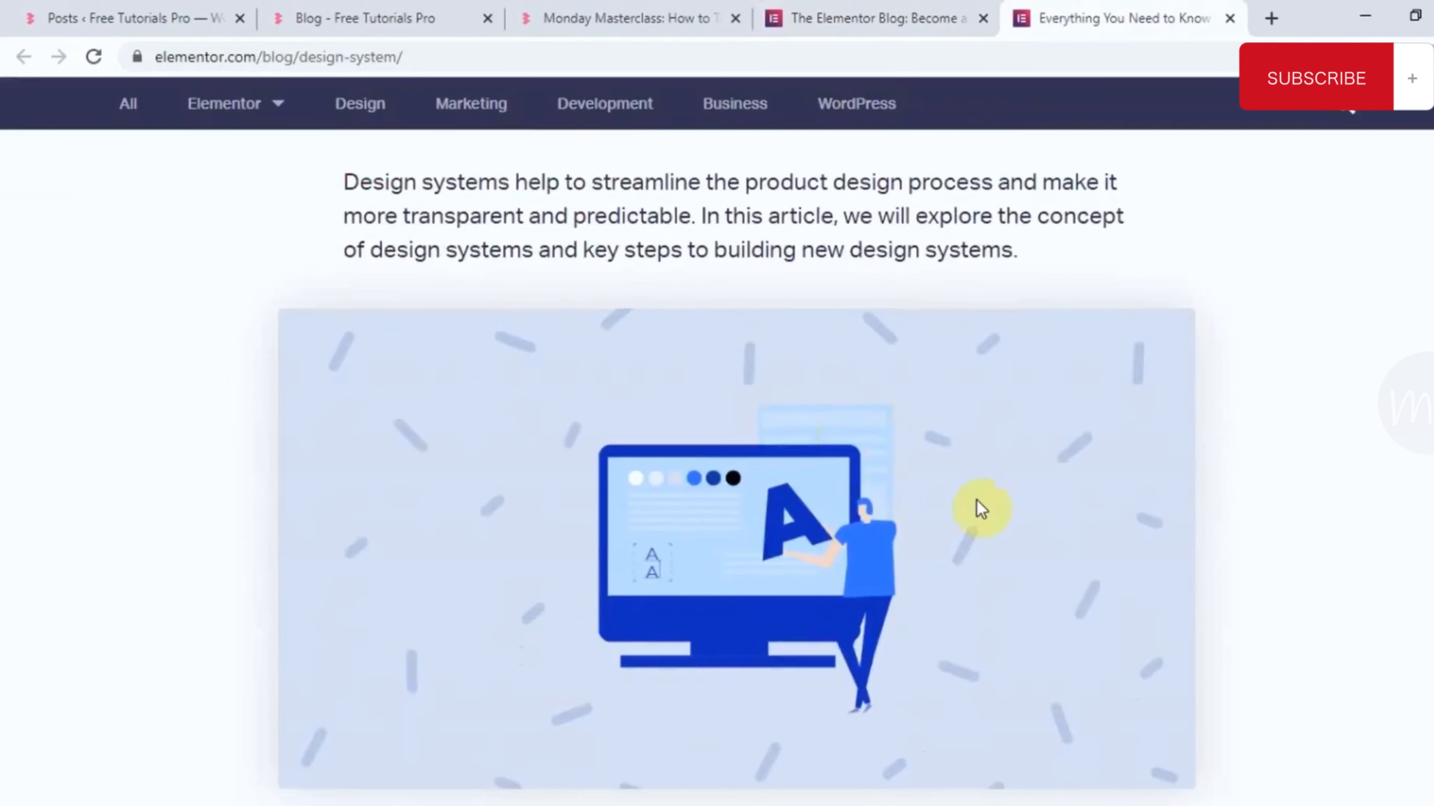
scroll(980, 508, "up", 1)
scroll(980, 508, "down", 20)
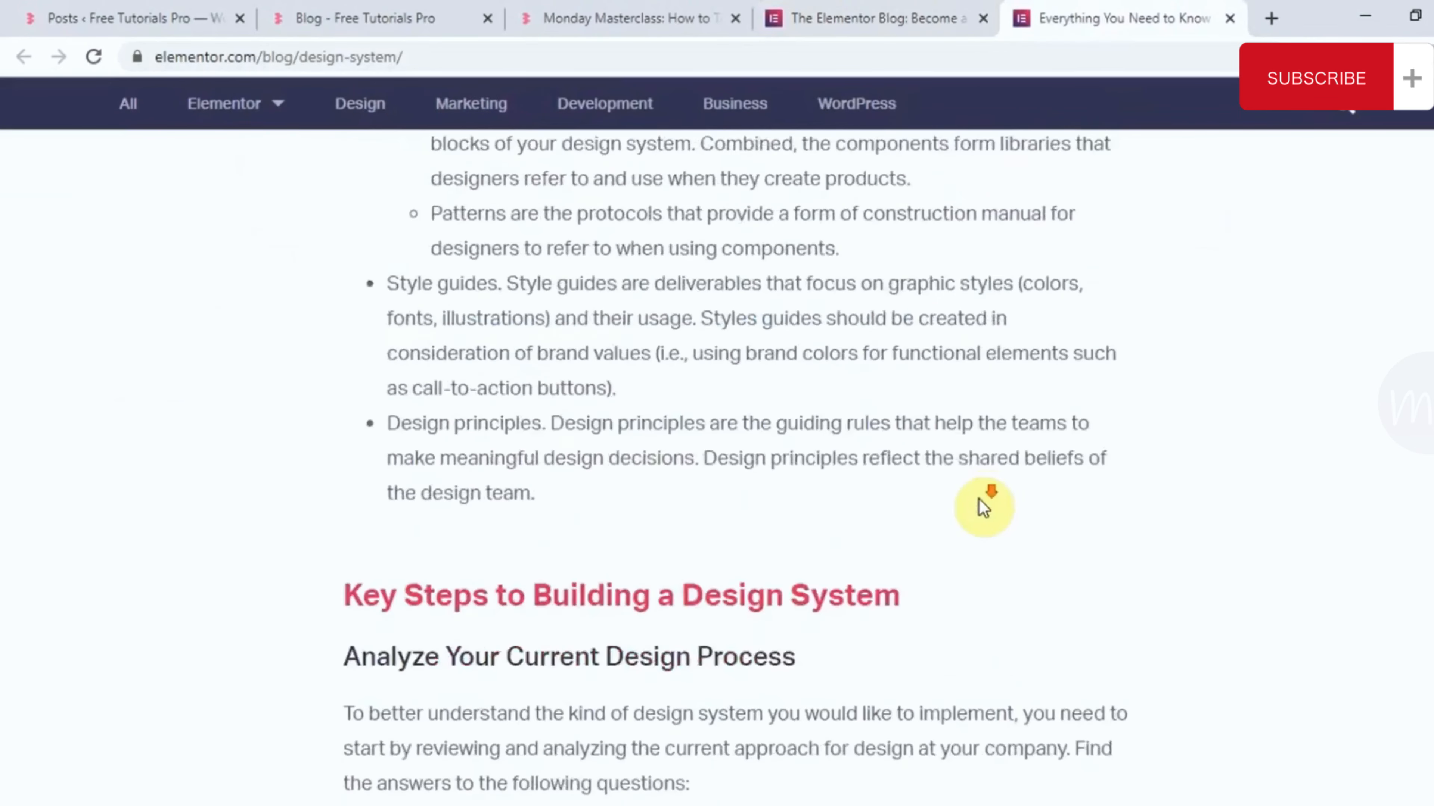
scroll(977, 499, "down", 20)
scroll(977, 499, "up", 20)
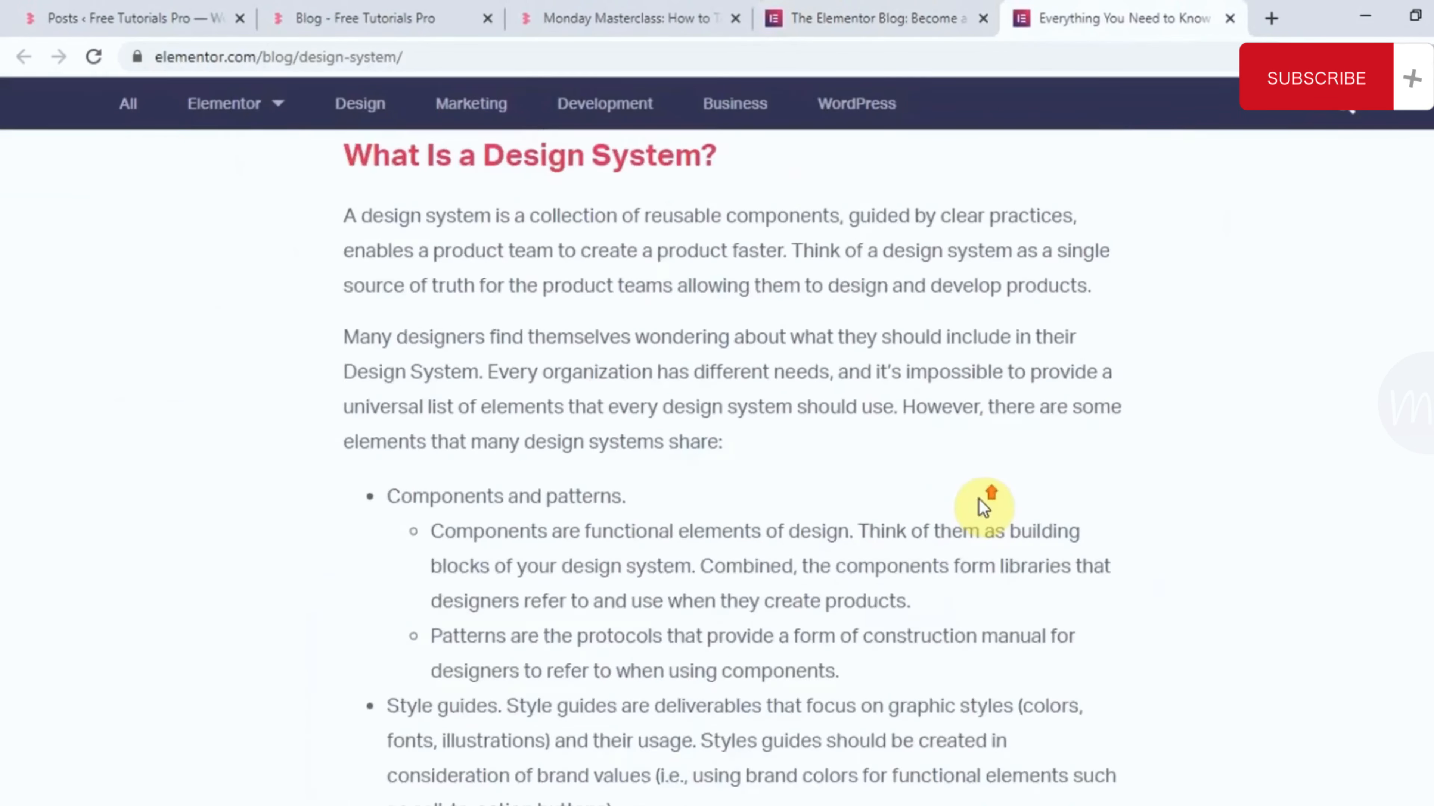
scroll(977, 499, "up", 15)
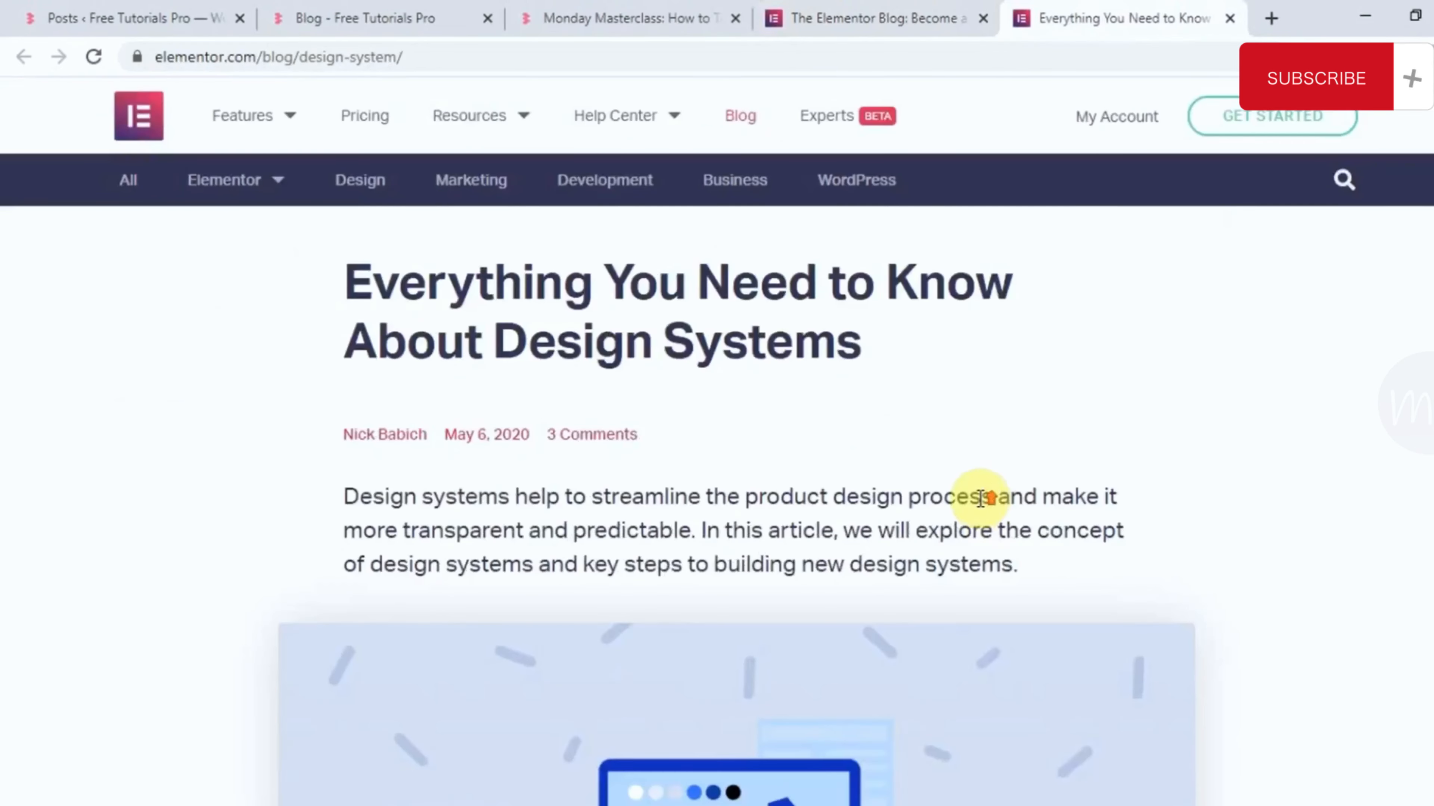
- Return to the site's WordPress admin tab and open the Saved Templates list
left_click(417, 16)
left_click(602, 12)
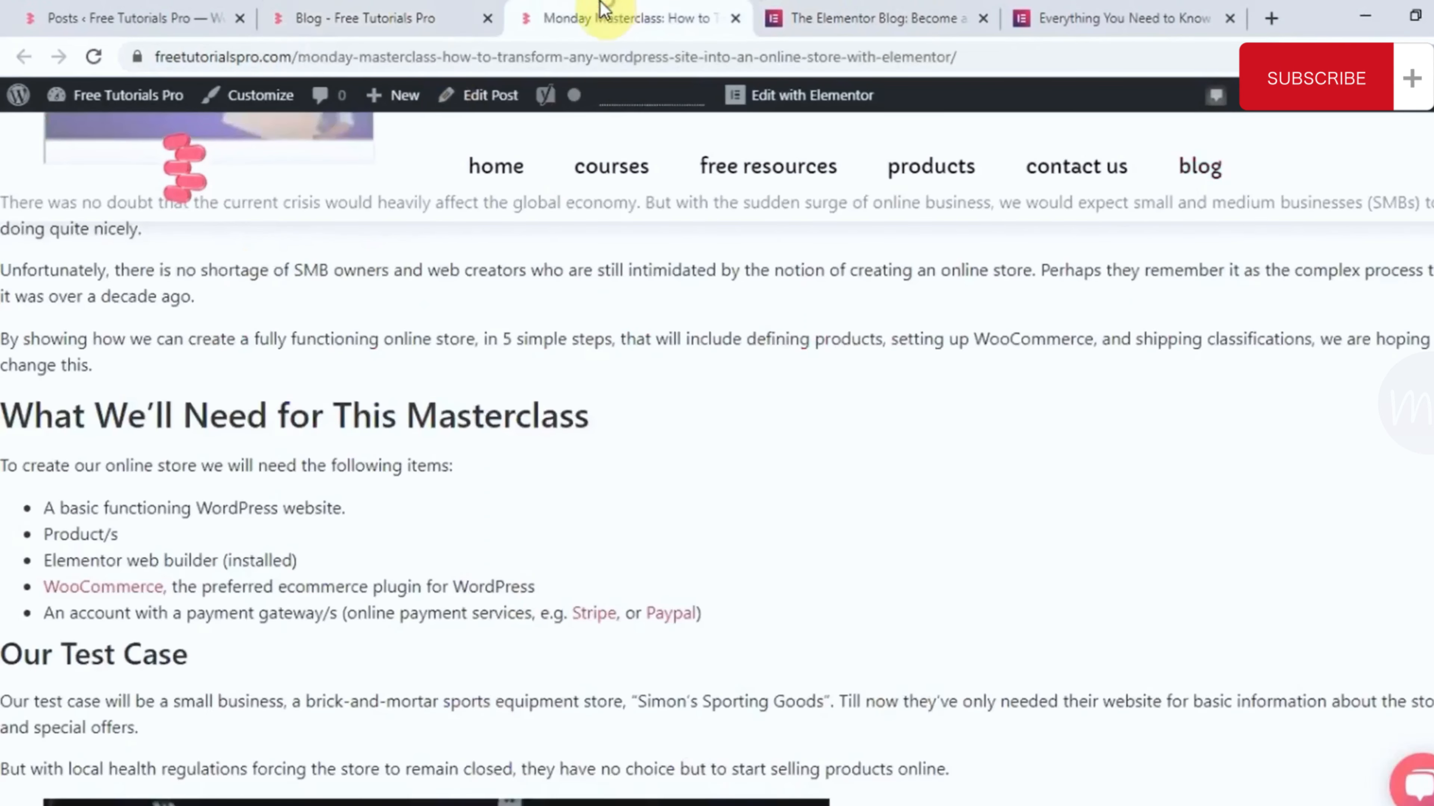
left_click(158, 9)
mouse_move(72, 616)
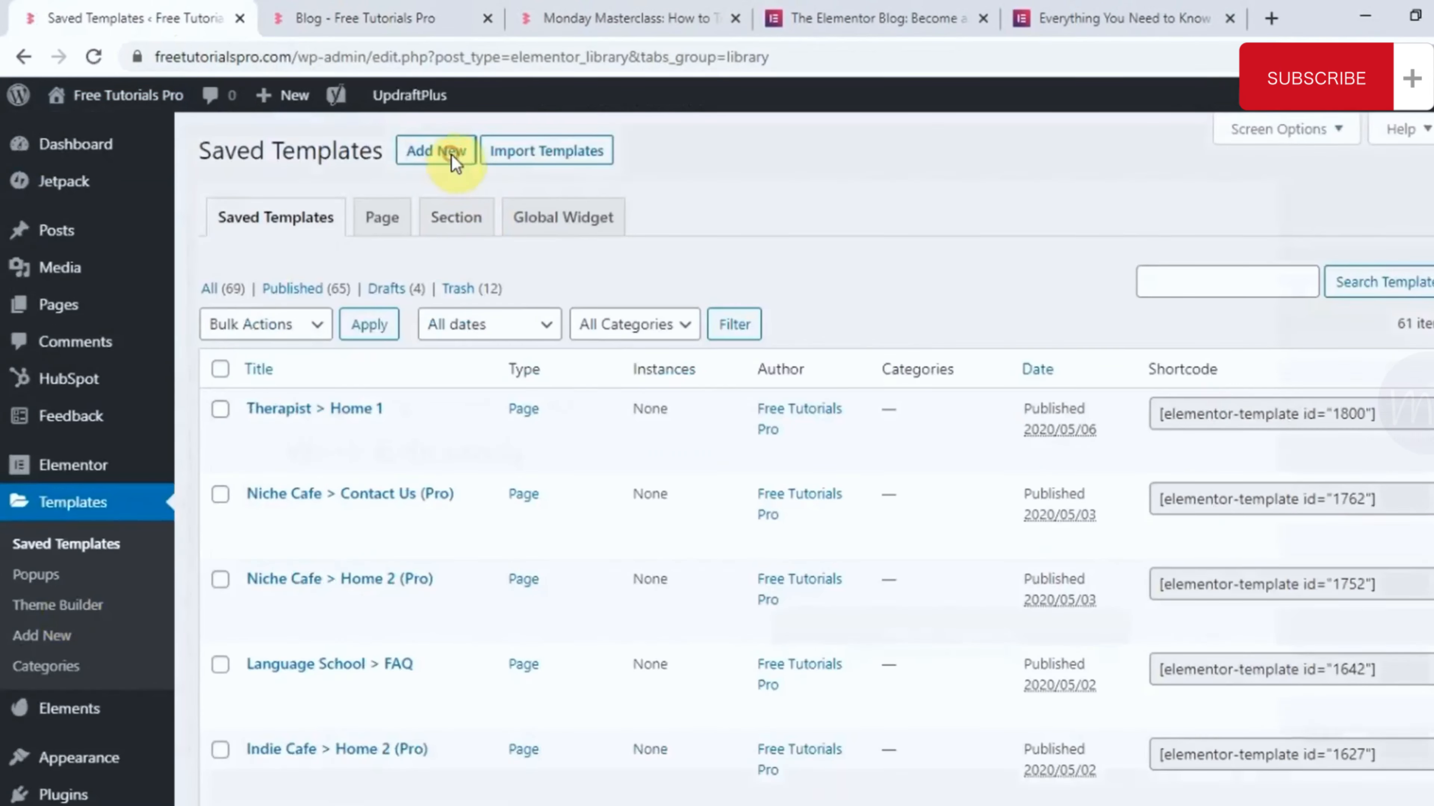
- Create a new Elementor template of type Archive named "archive"
left_click(452, 154)
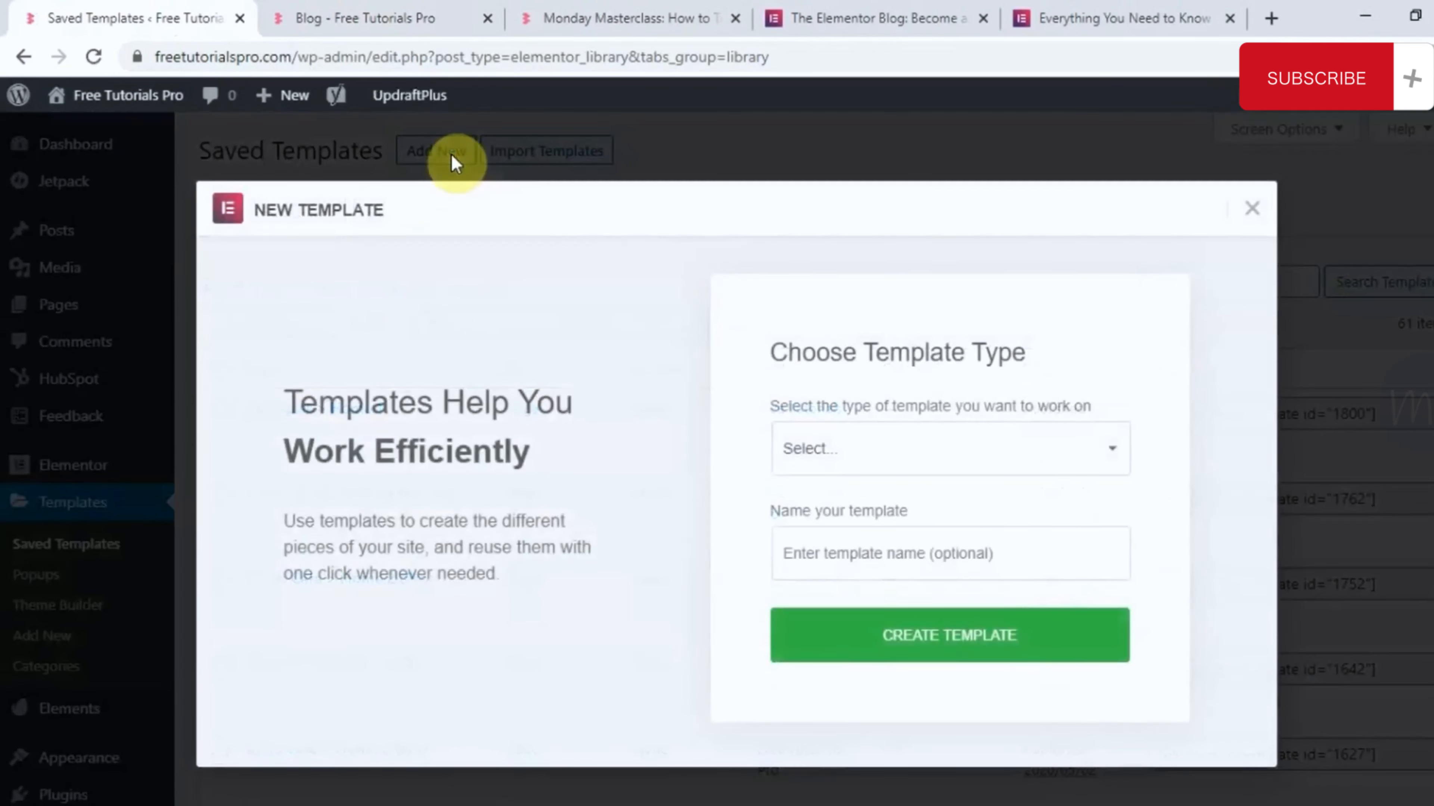
left_click(944, 461)
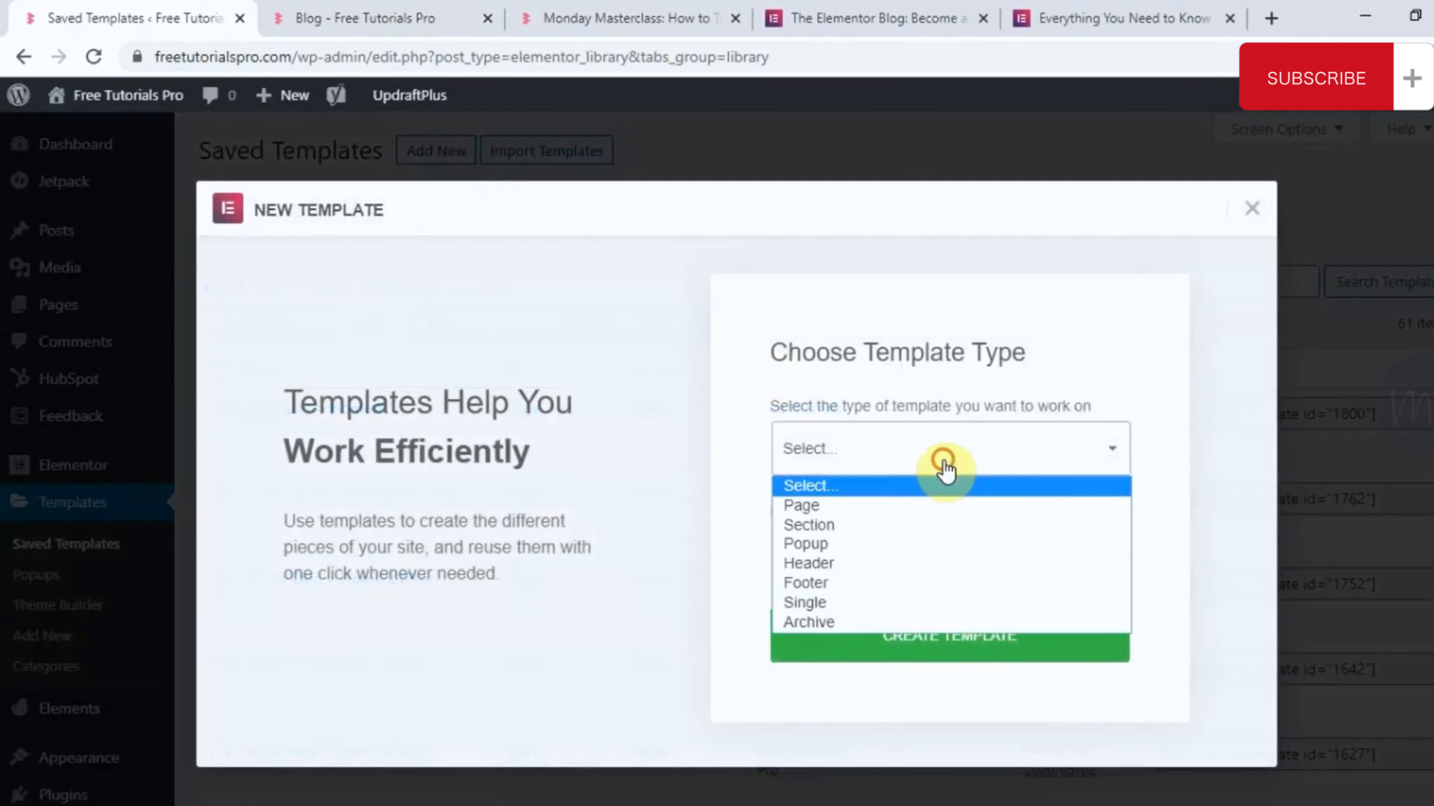
left_click(838, 622)
left_click(880, 551)
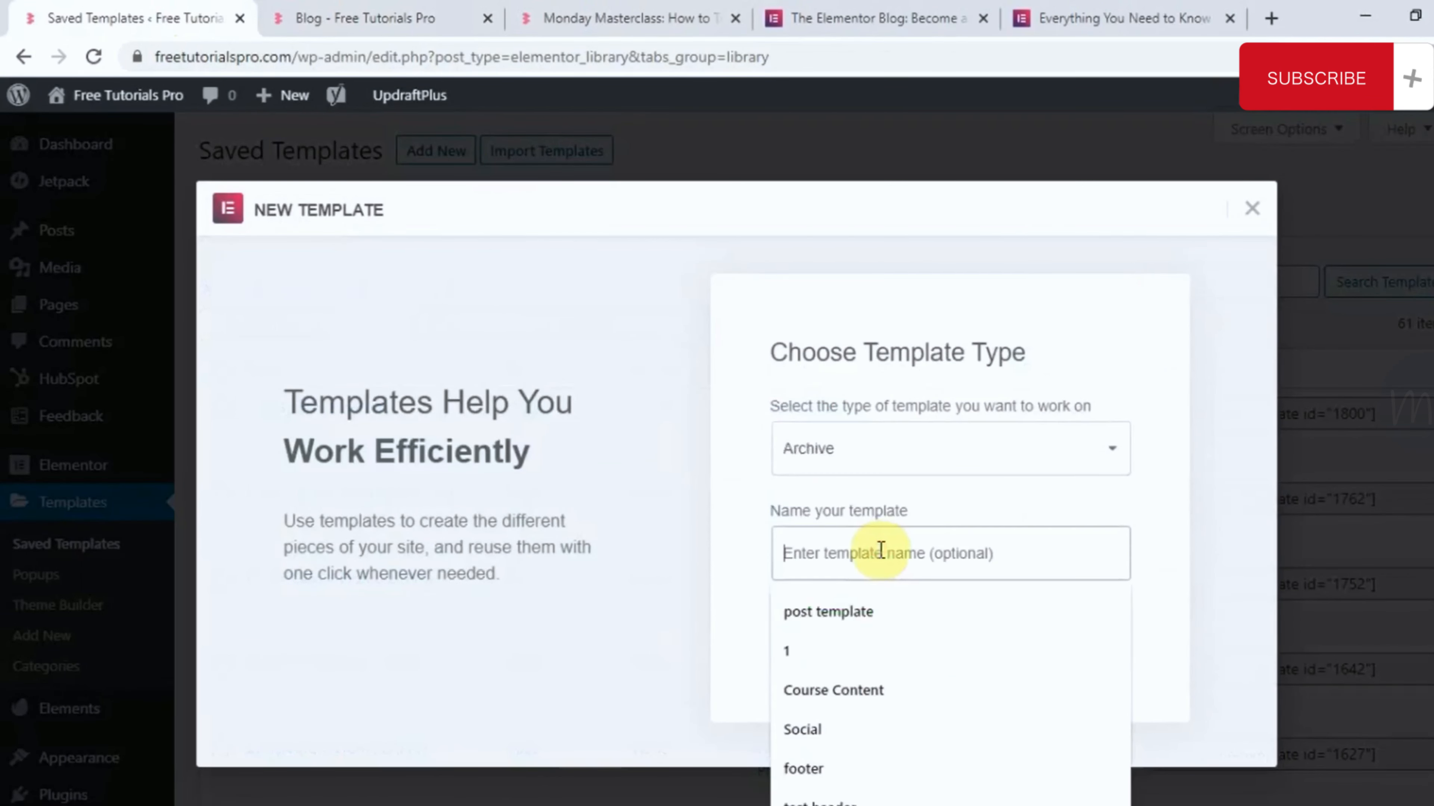
type("archive")
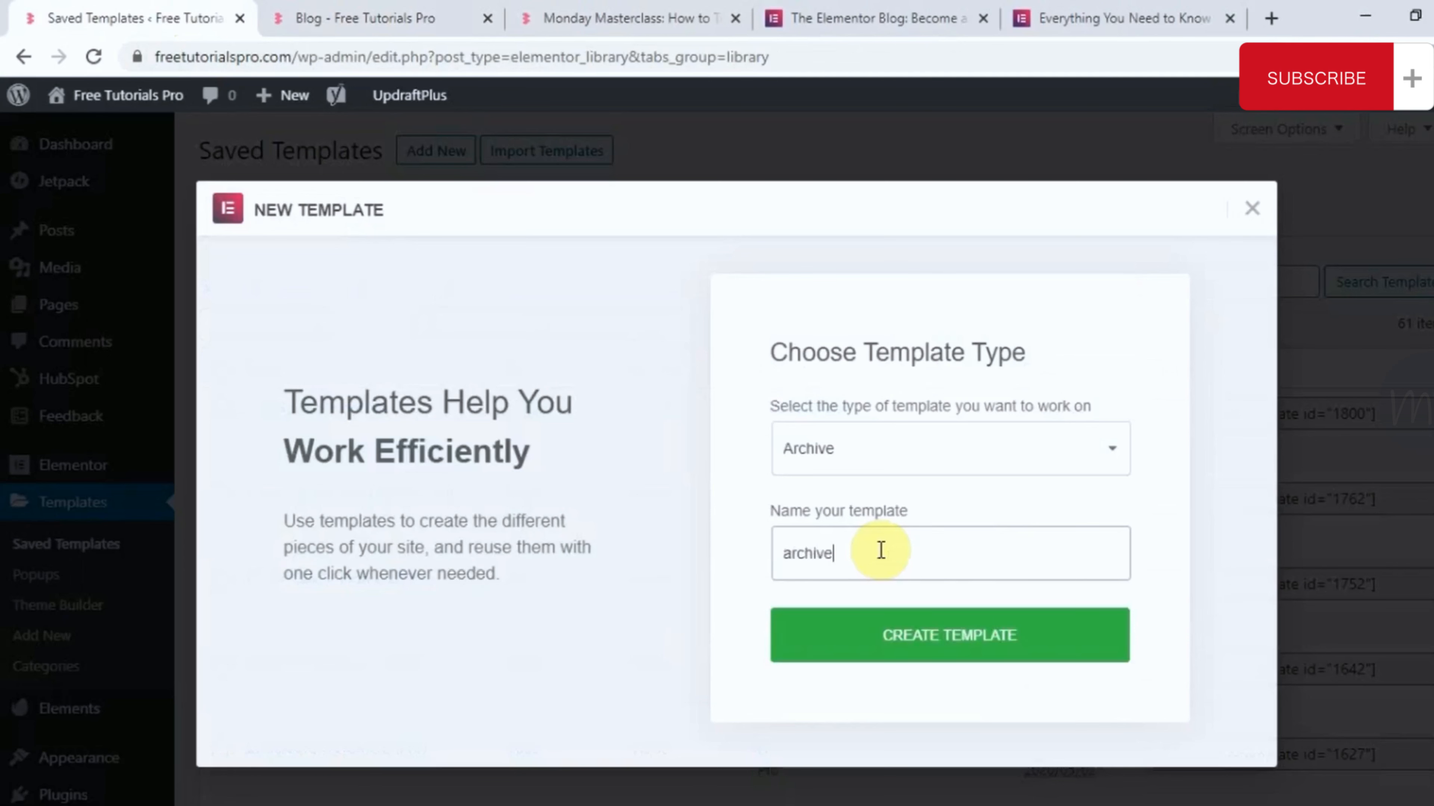
left_click(913, 634)
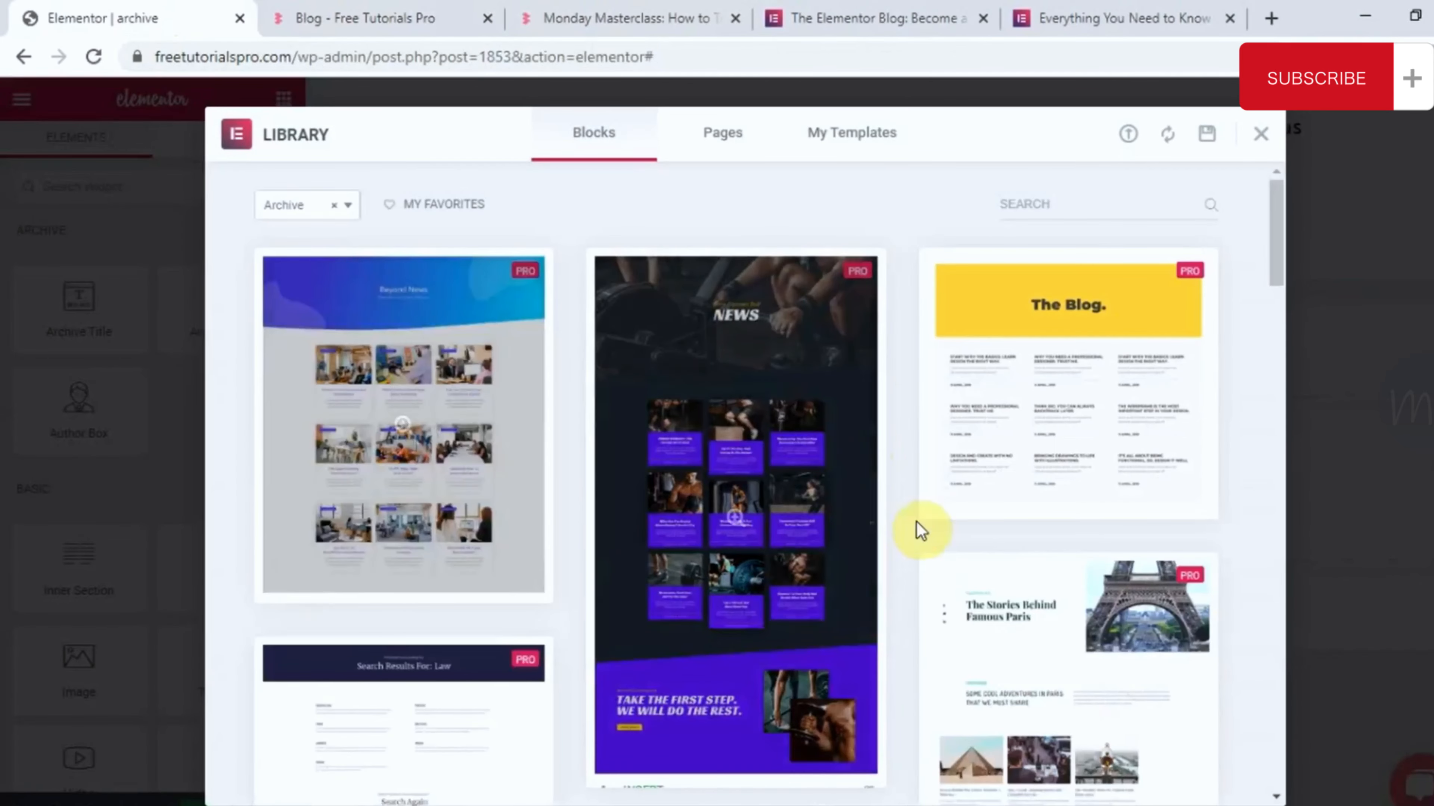
- Browse the archive blocks in the template library and insert the Archives block with three columns of image-topped dark cards
scroll(922, 531, "down", 8)
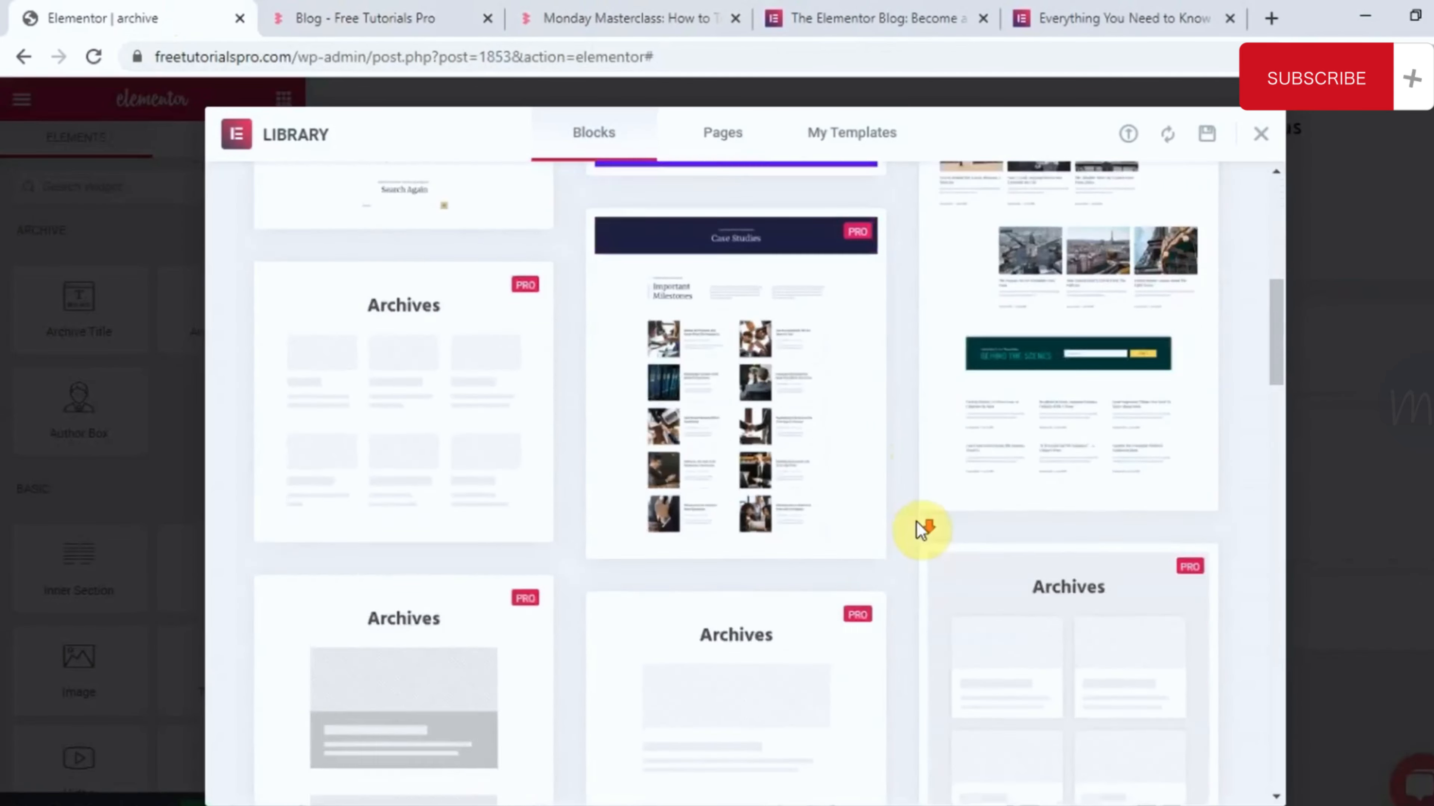
scroll(921, 530, "down", 8)
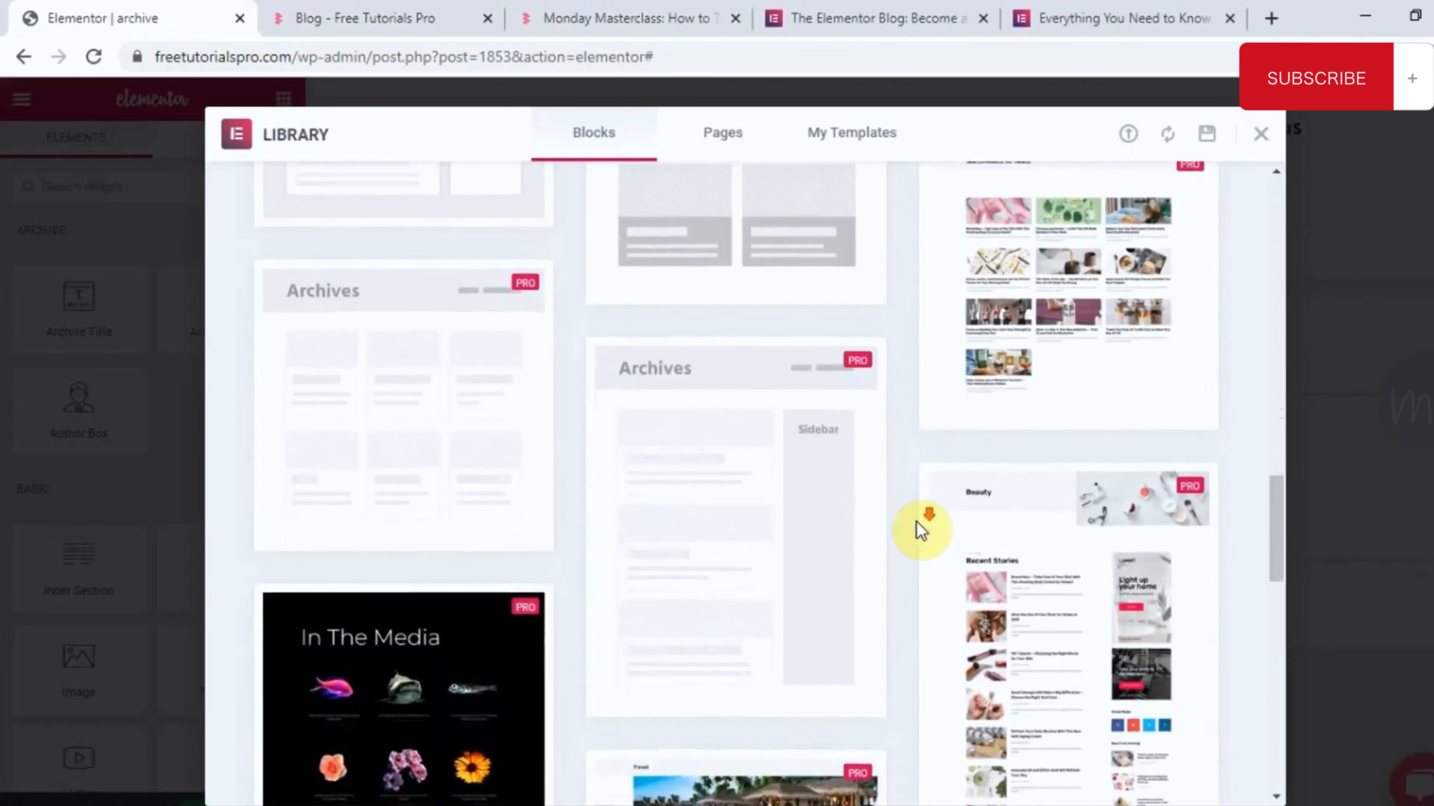
scroll(921, 531, "down", 5)
scroll(918, 528, "up", 10)
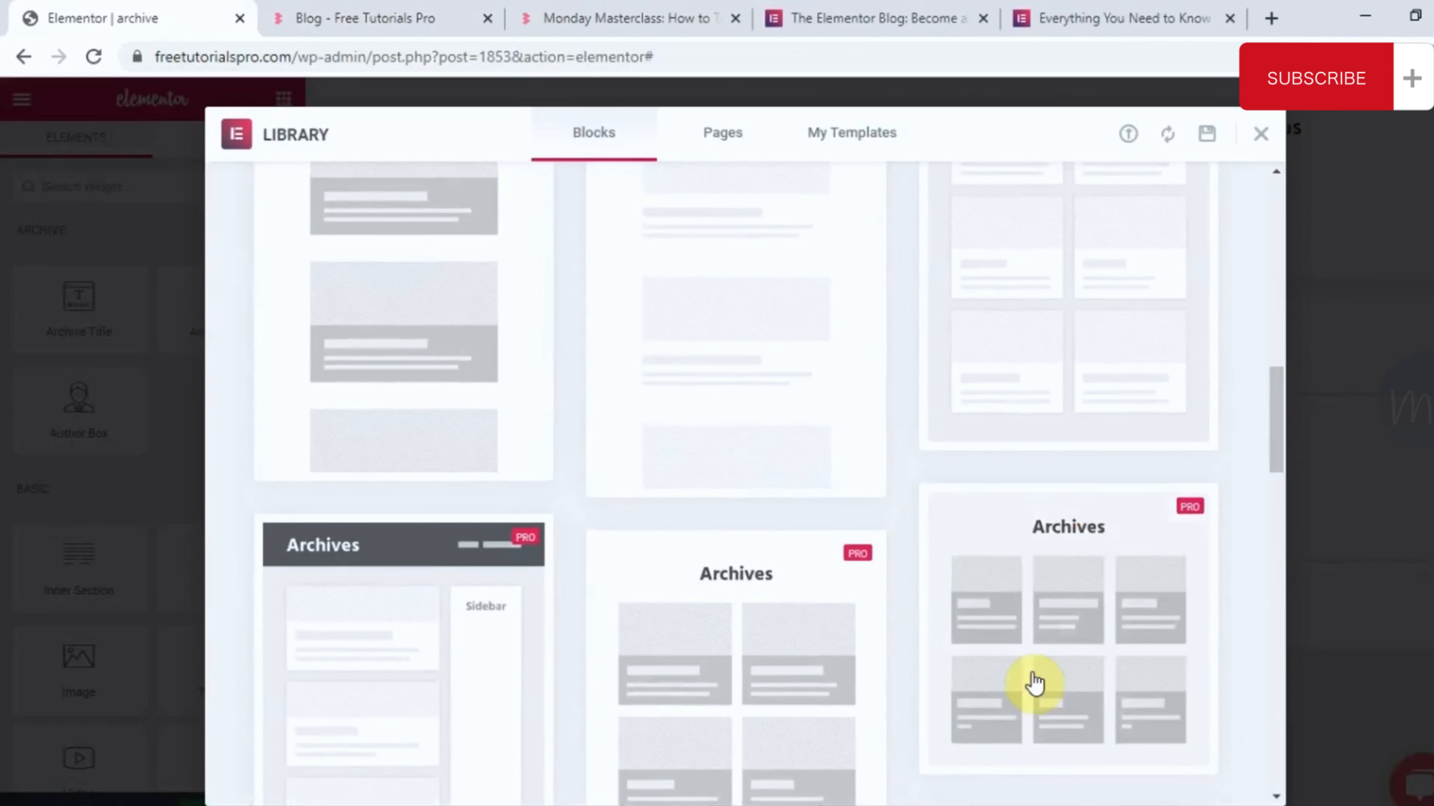
mouse_move(1024, 619)
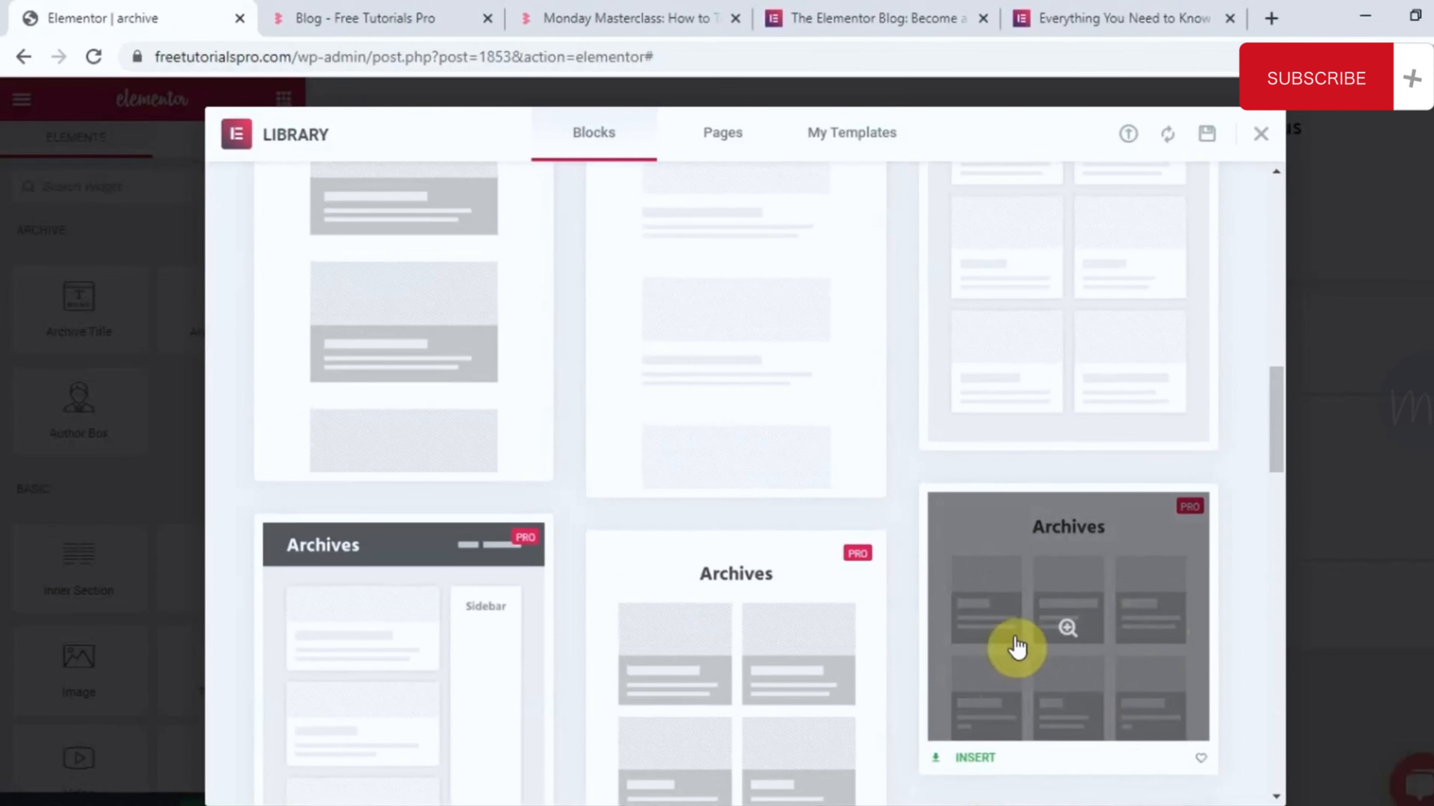
left_click(1116, 688)
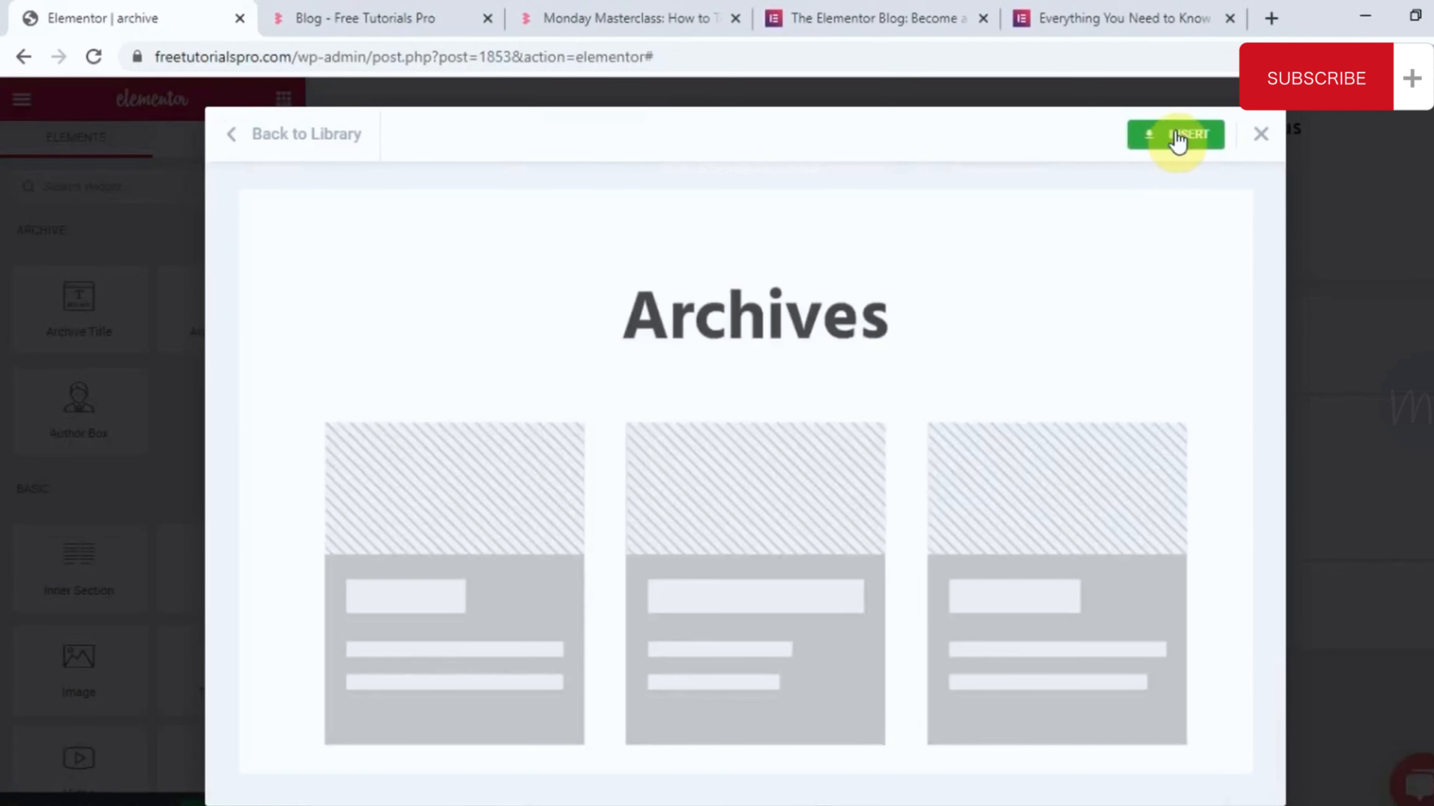
left_click(1174, 135)
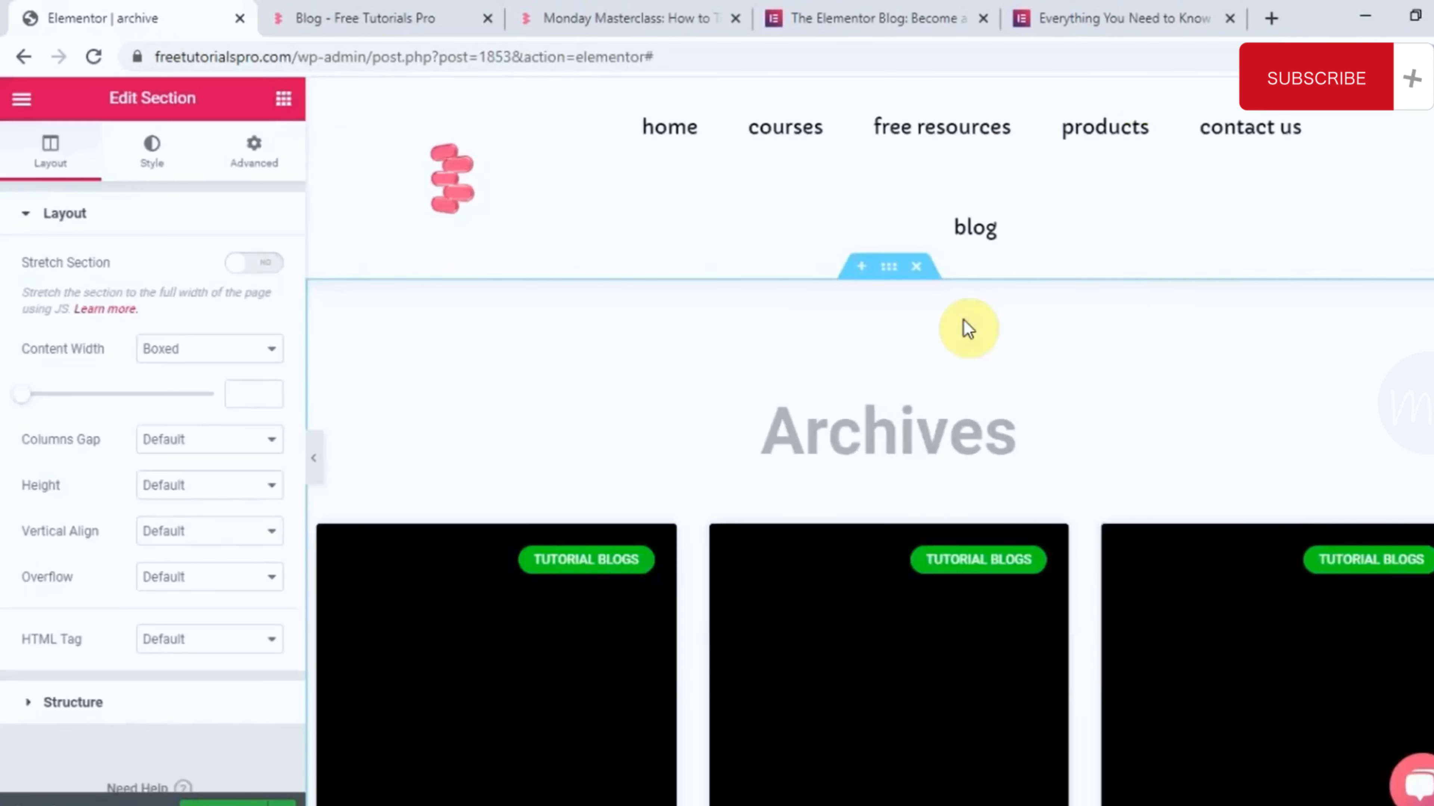
- Delete the "Archives" title above the post cards and check the remaining grid
scroll(1049, 459, "down", 1)
right_click(960, 388)
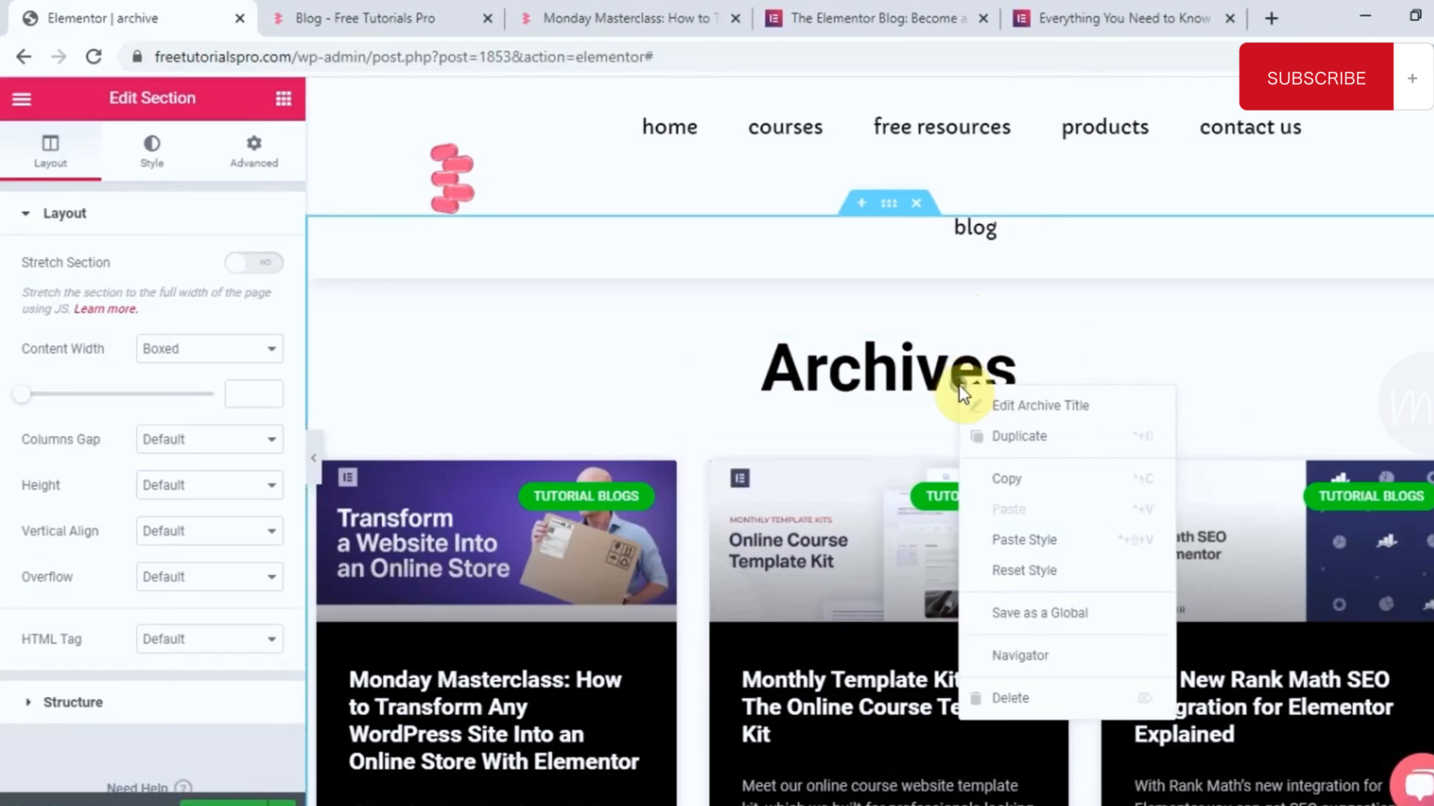
left_click(1029, 706)
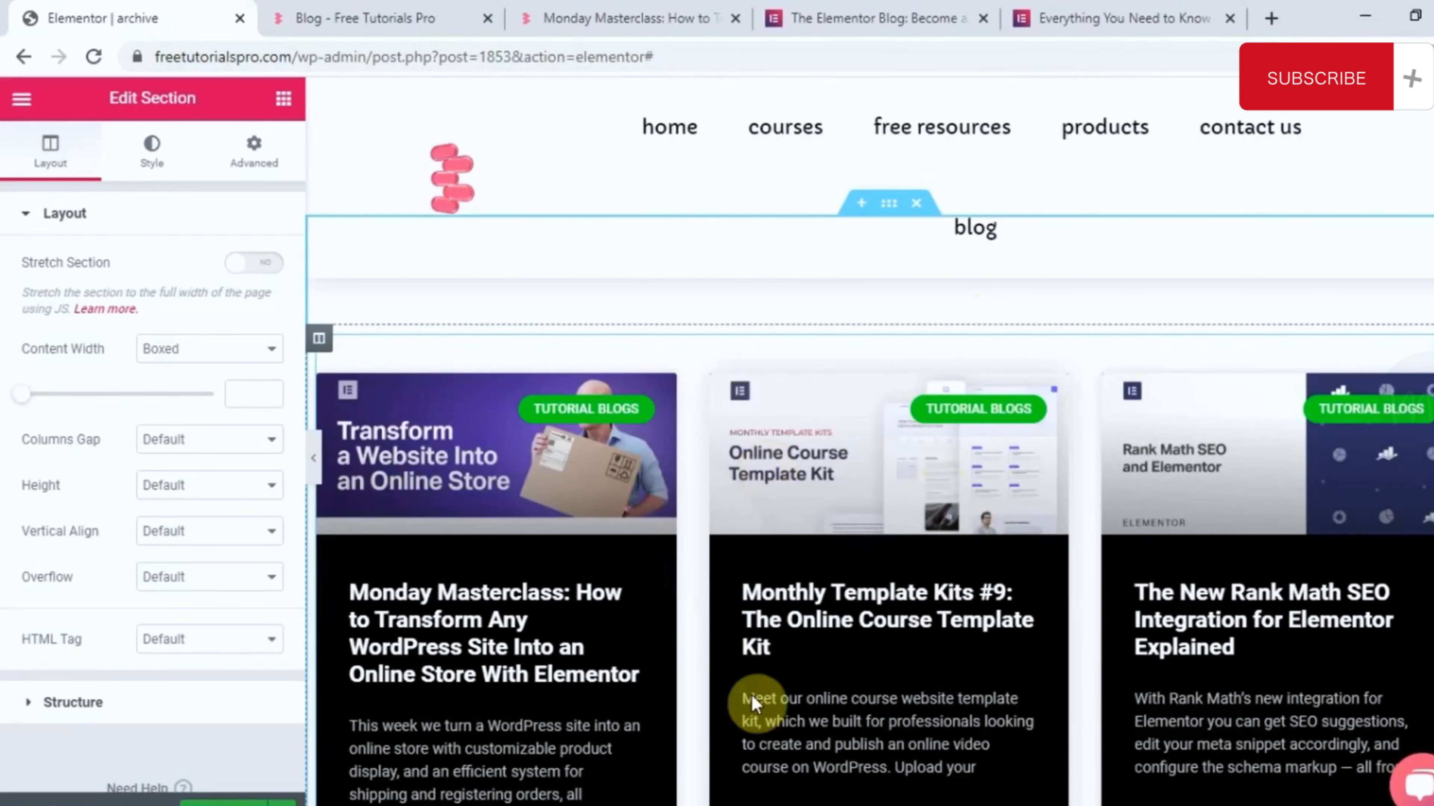
scroll(752, 694, "down", 12)
scroll(752, 695, "up", 6)
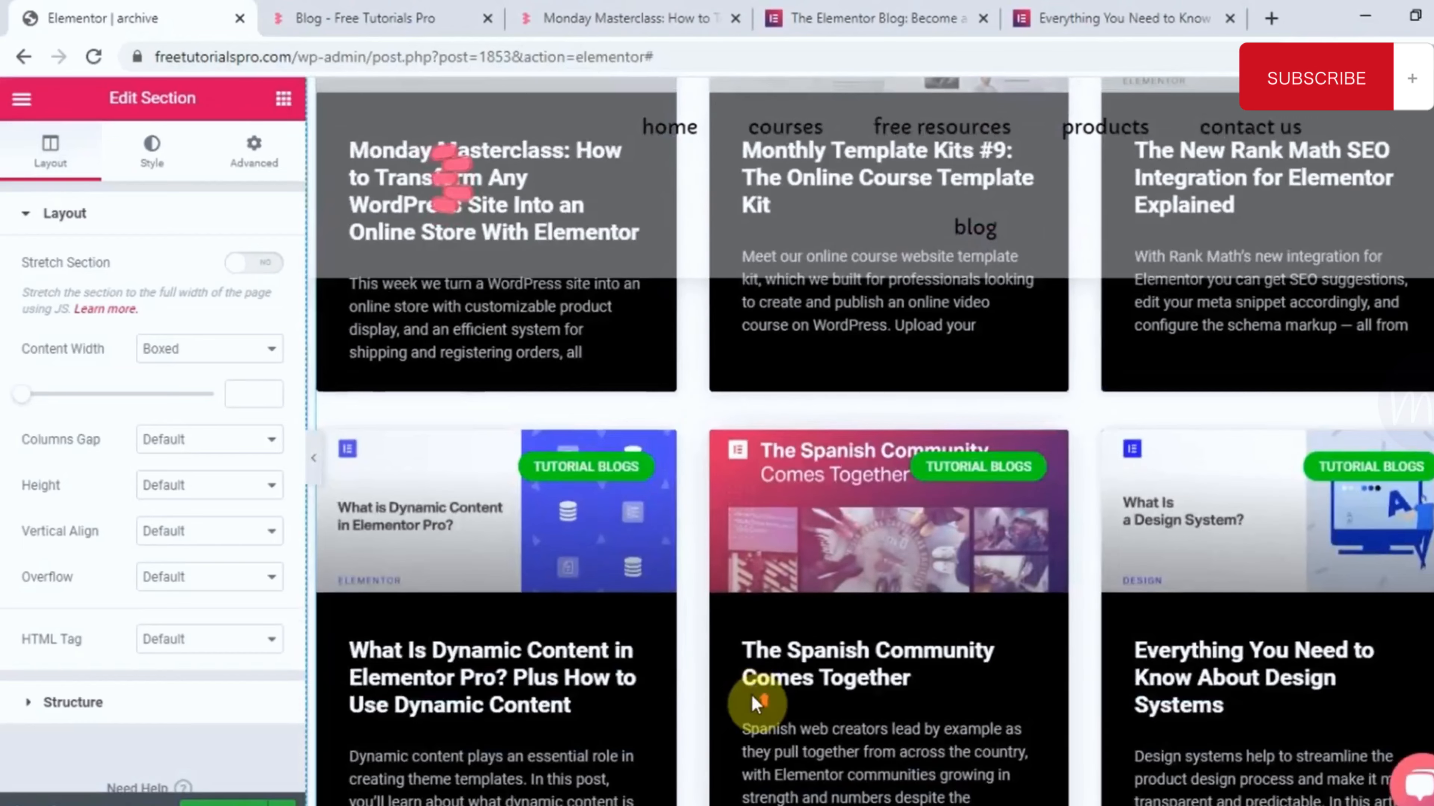
scroll(752, 695, "up", 8)
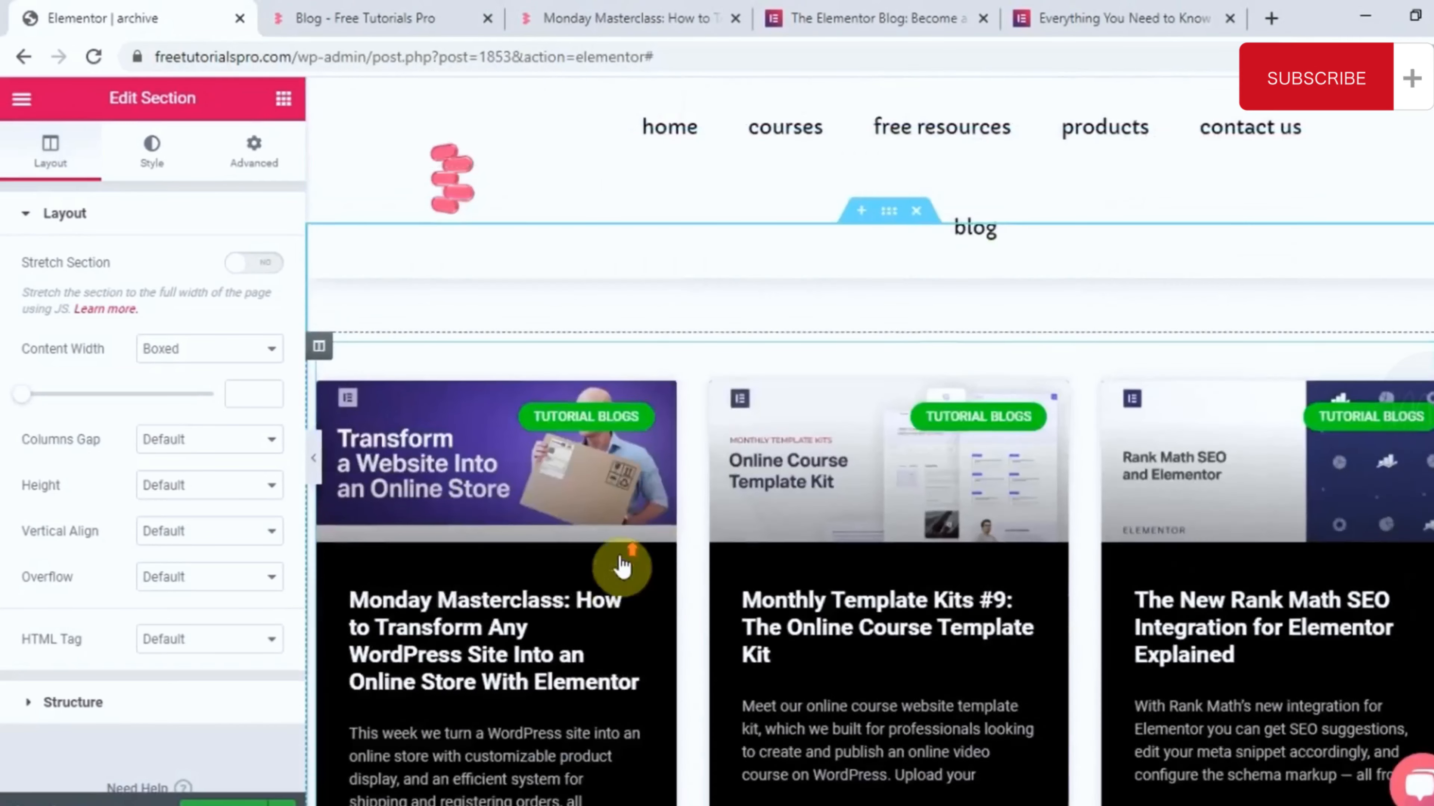
- Set the Archive Posts grid to 2 columns and check the resulting card layout
left_click(151, 153)
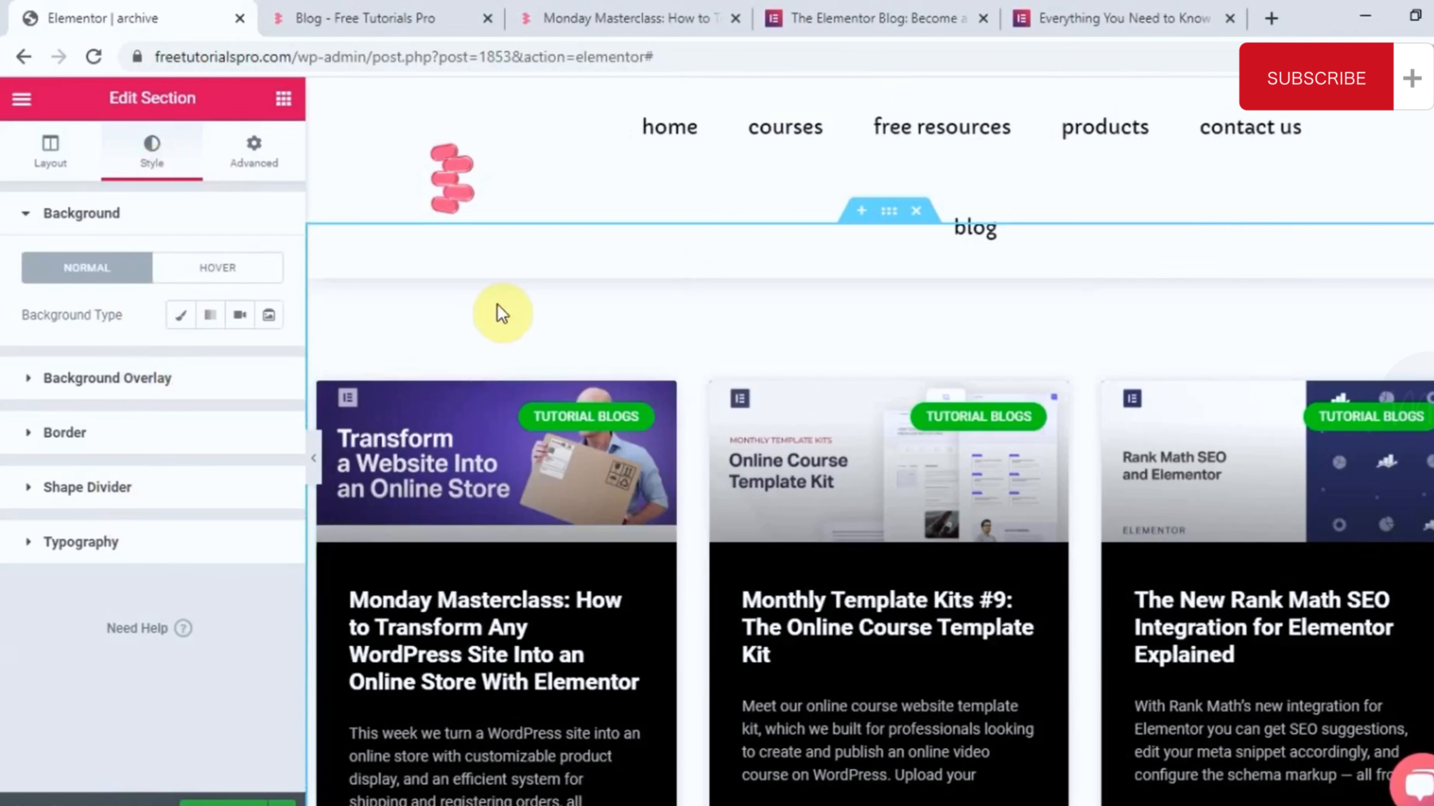
left_click(500, 417)
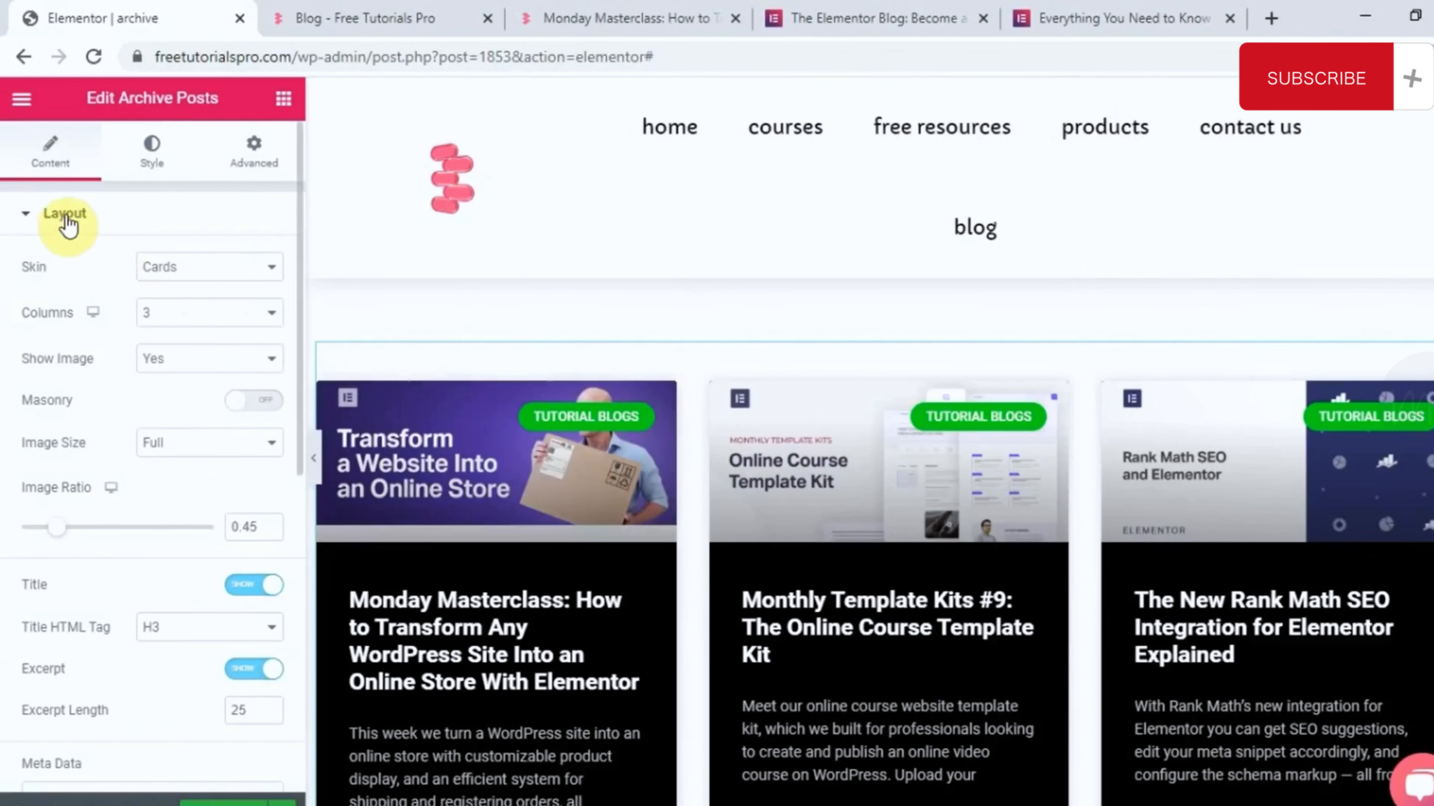
left_click(181, 313)
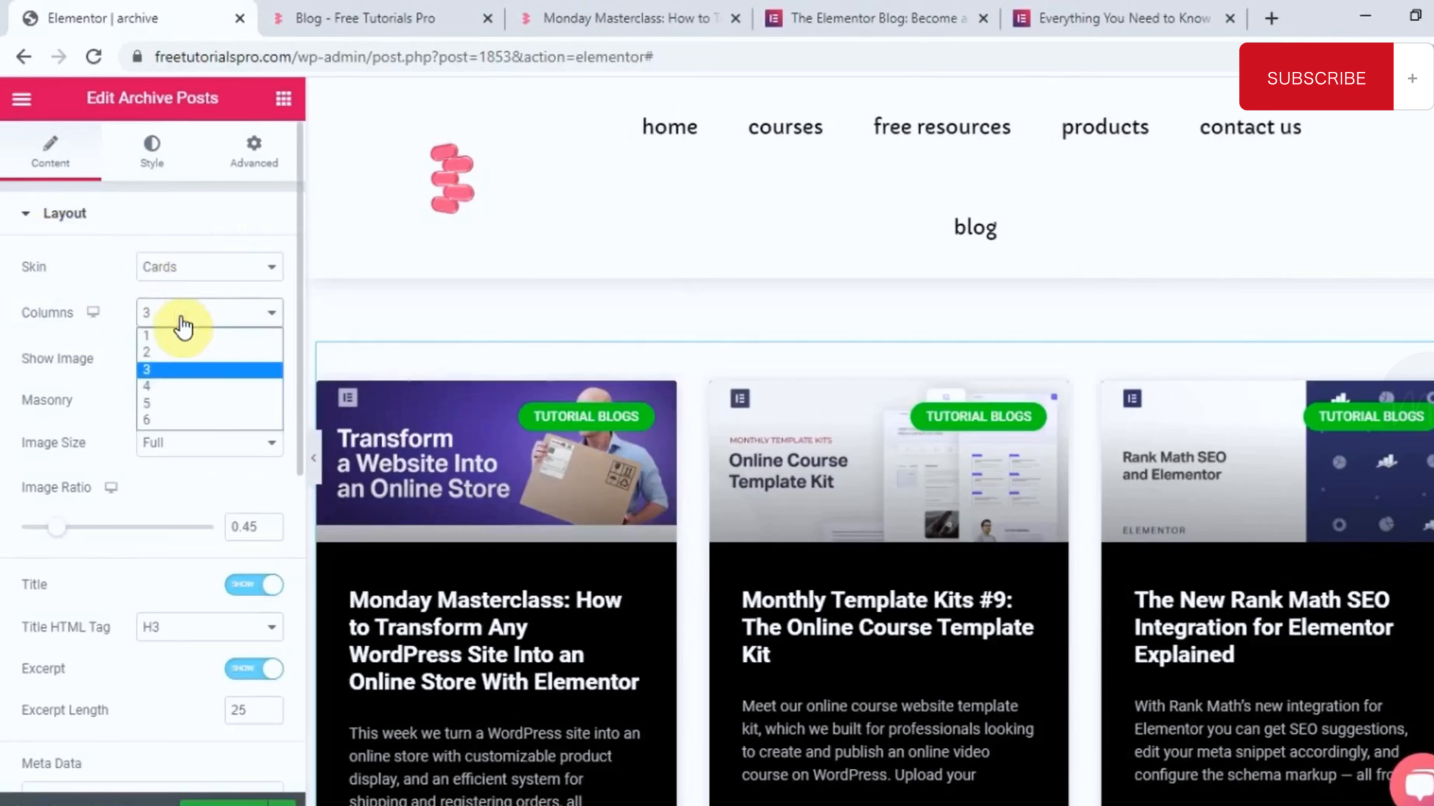
left_click(176, 359)
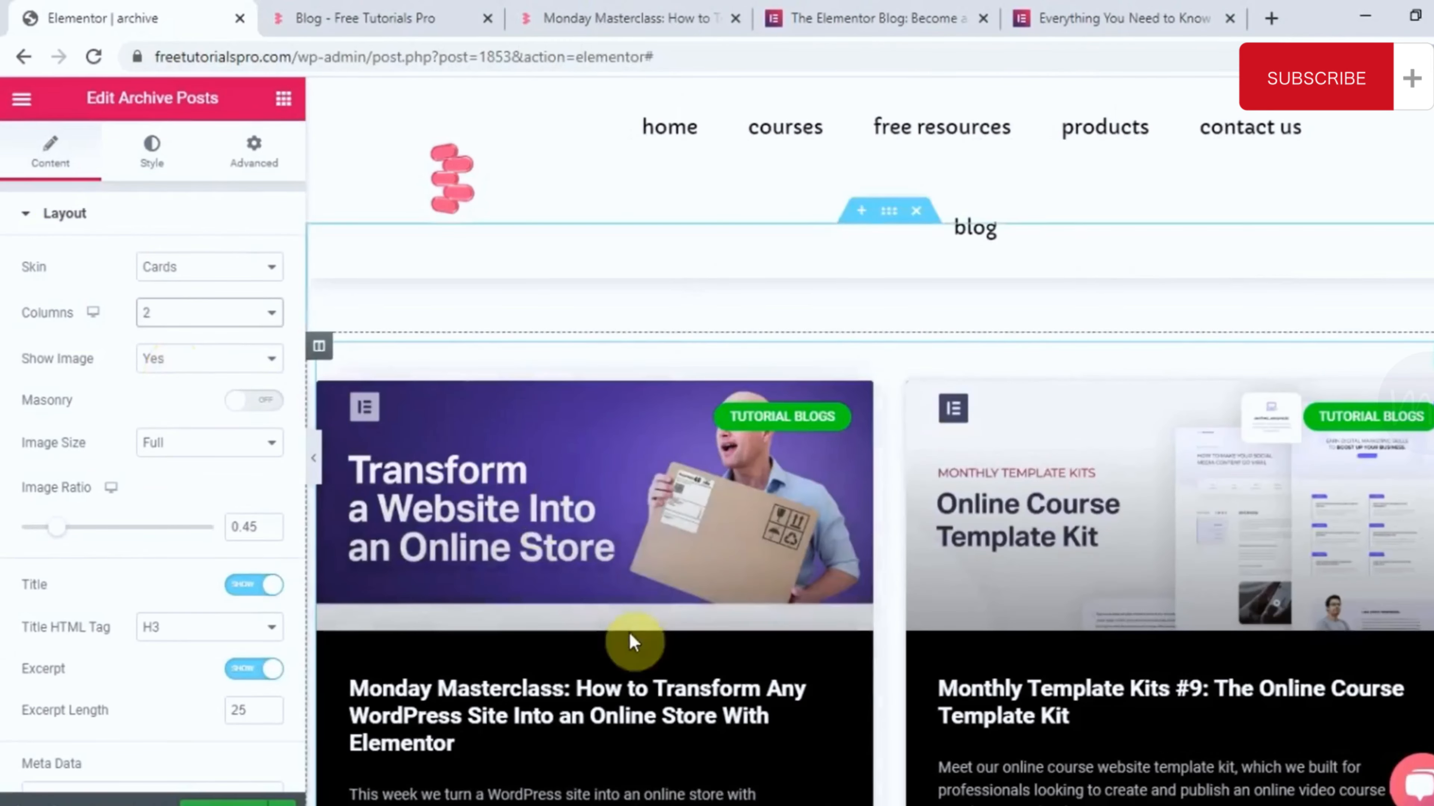
scroll(629, 633, "down", 3)
scroll(630, 633, "up", 4)
scroll(629, 634, "down", 5)
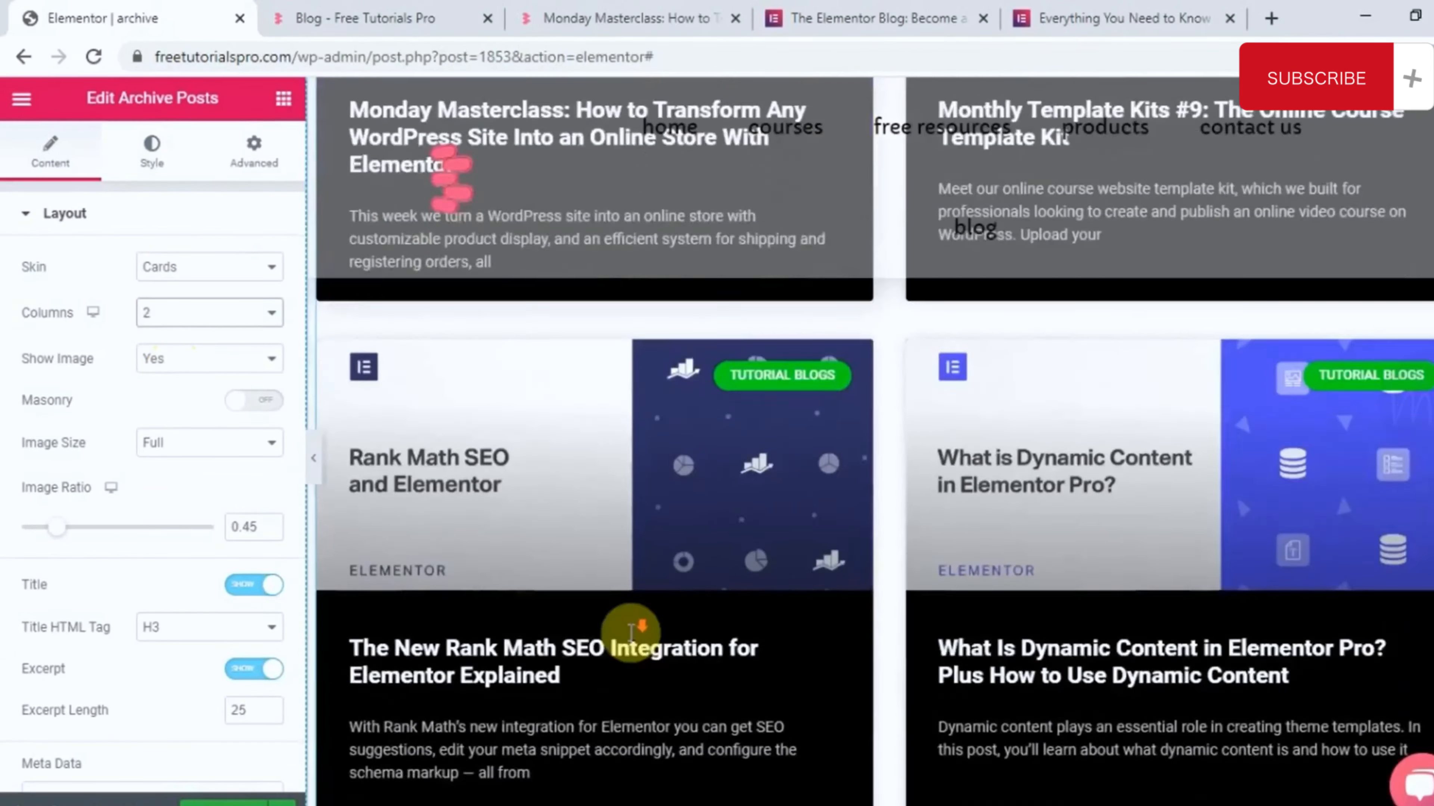
scroll(629, 633, "up", 4)
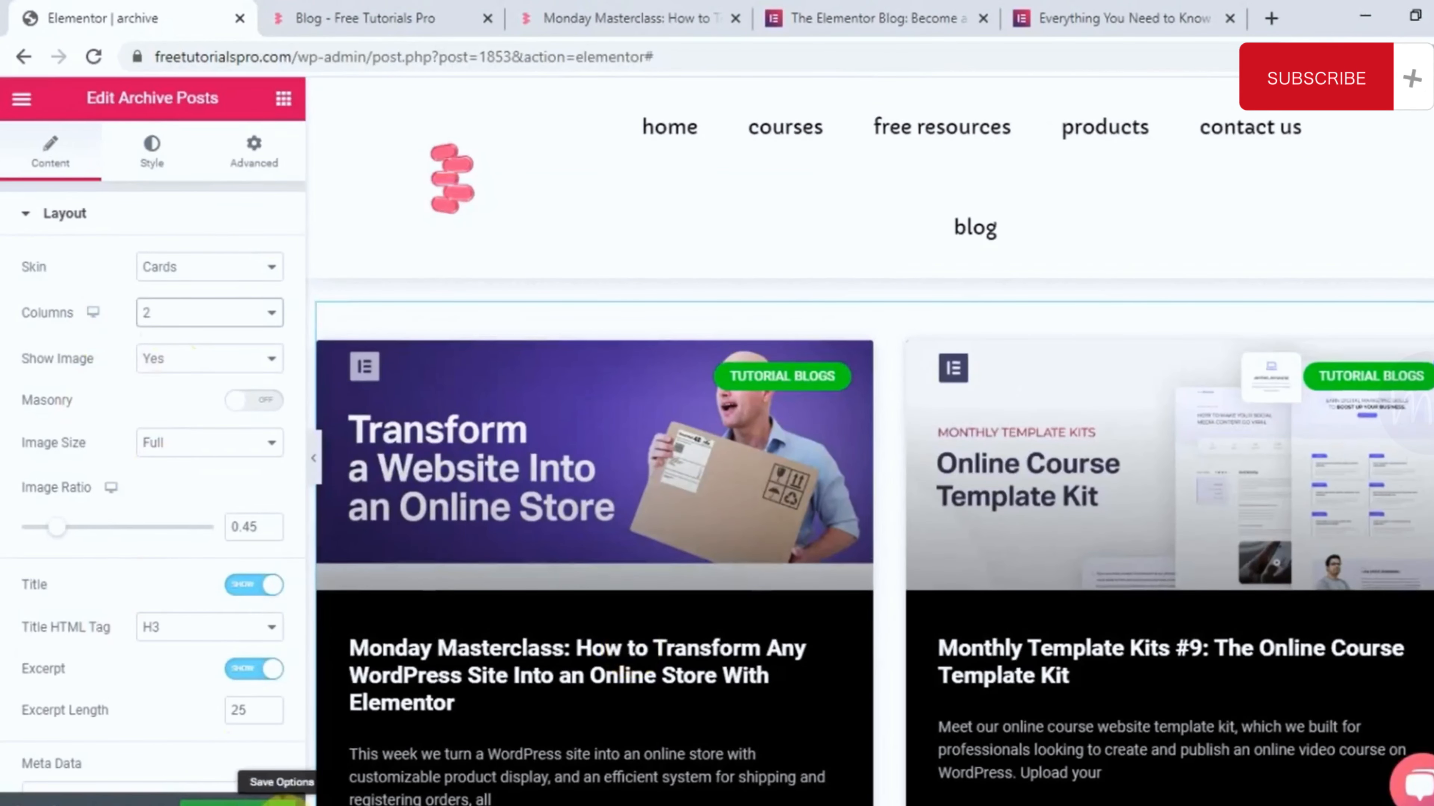
- Add a display condition that includes All Archives, then save and publish the archive template
left_click(283, 801)
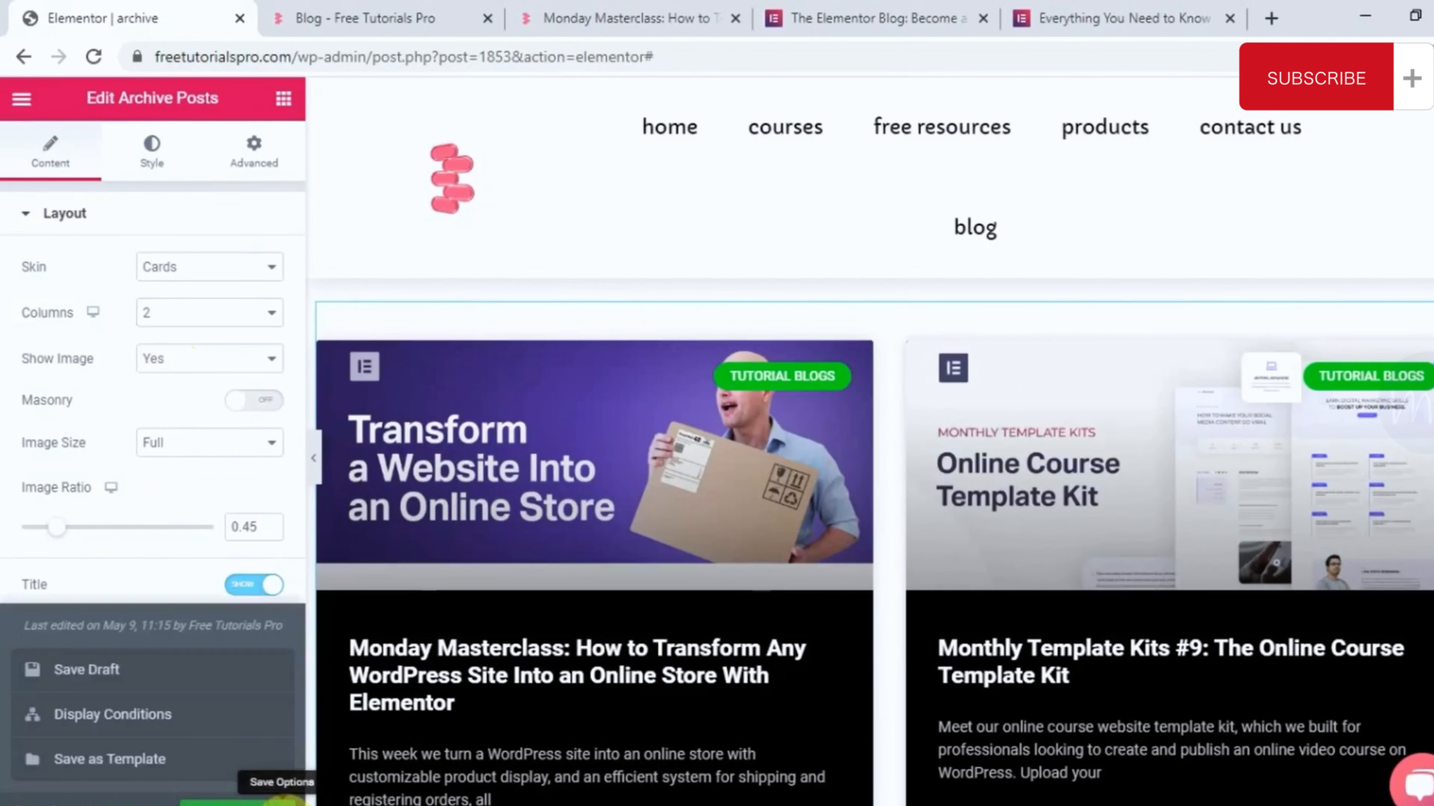
left_click(152, 716)
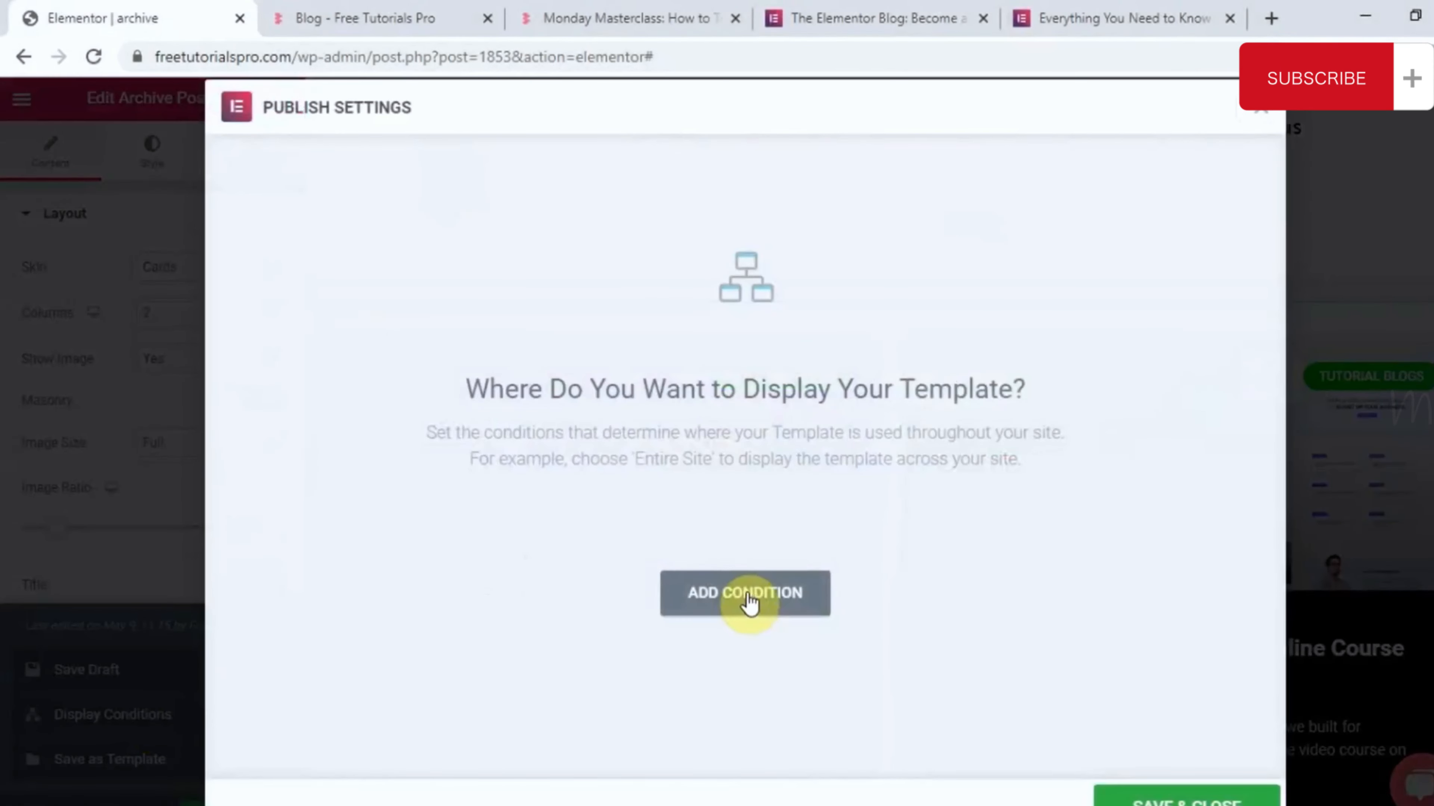
left_click(749, 594)
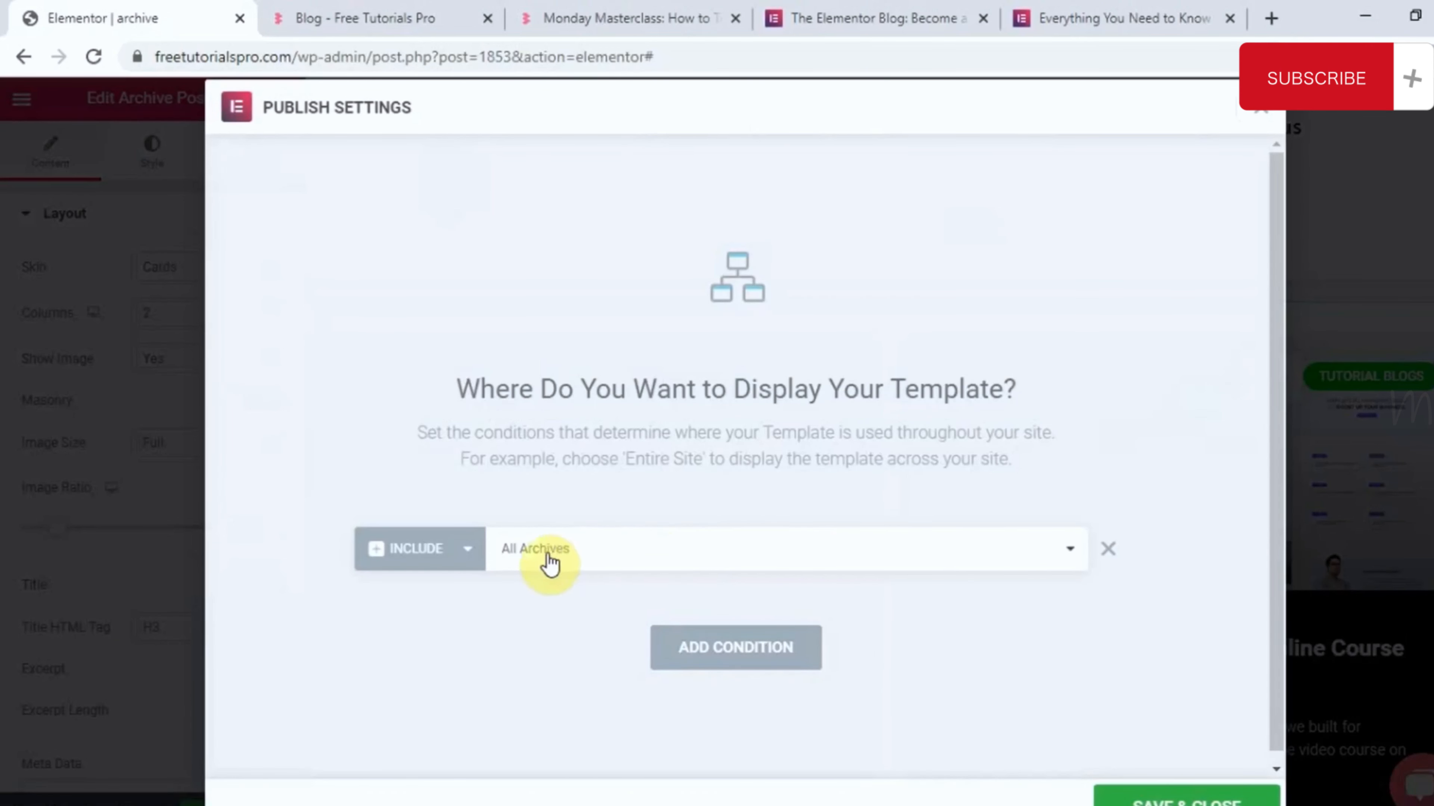
left_click(587, 559)
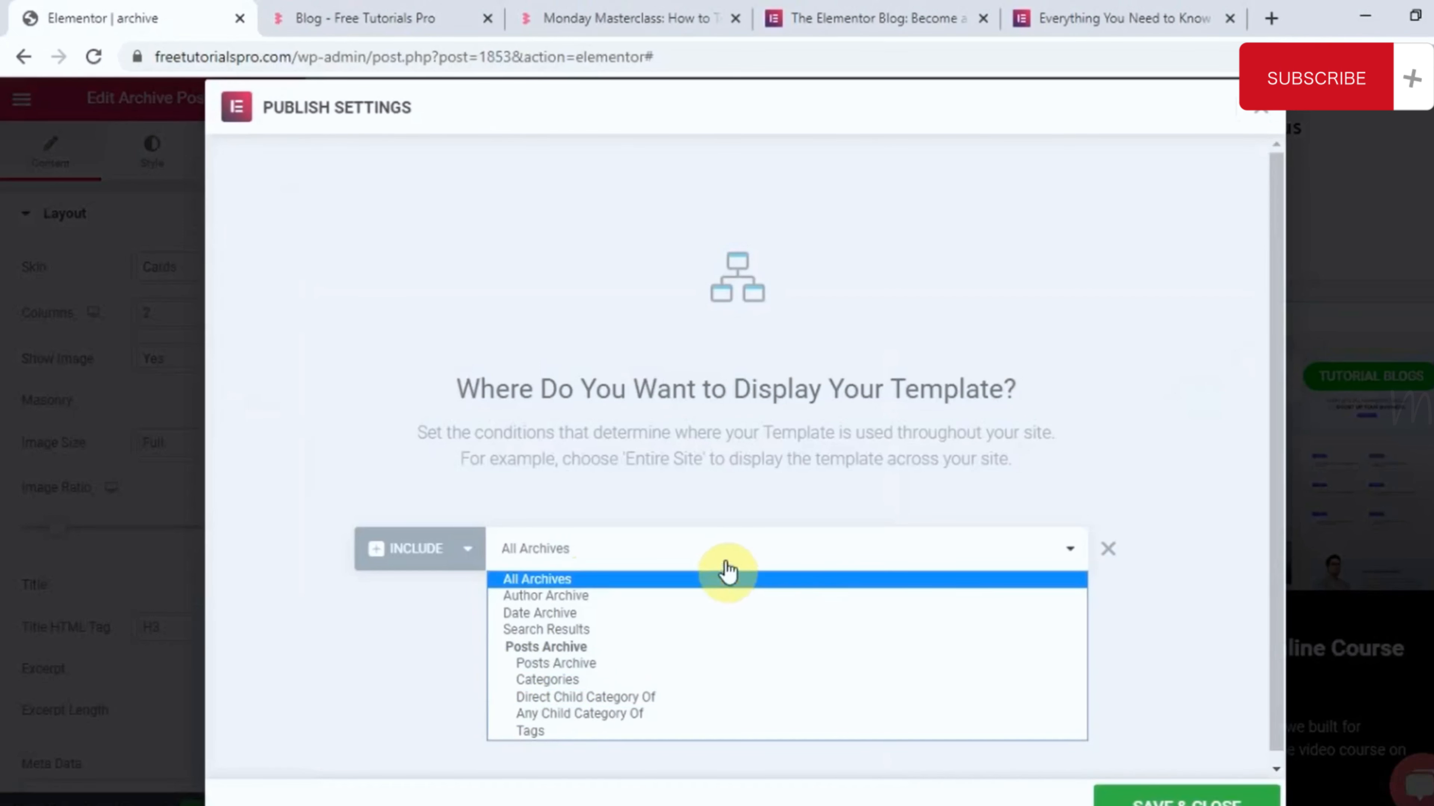
left_click(712, 548)
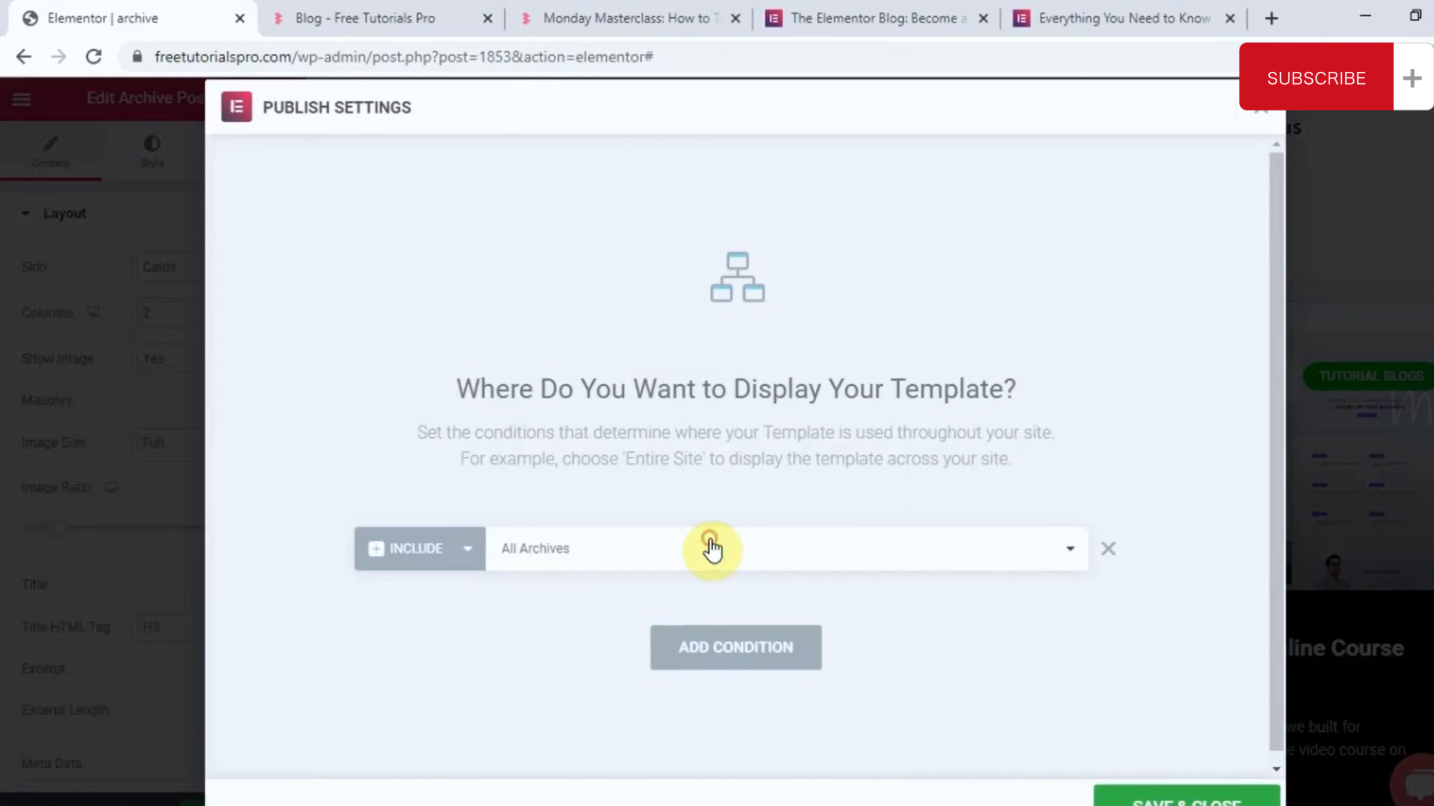
left_click(1162, 801)
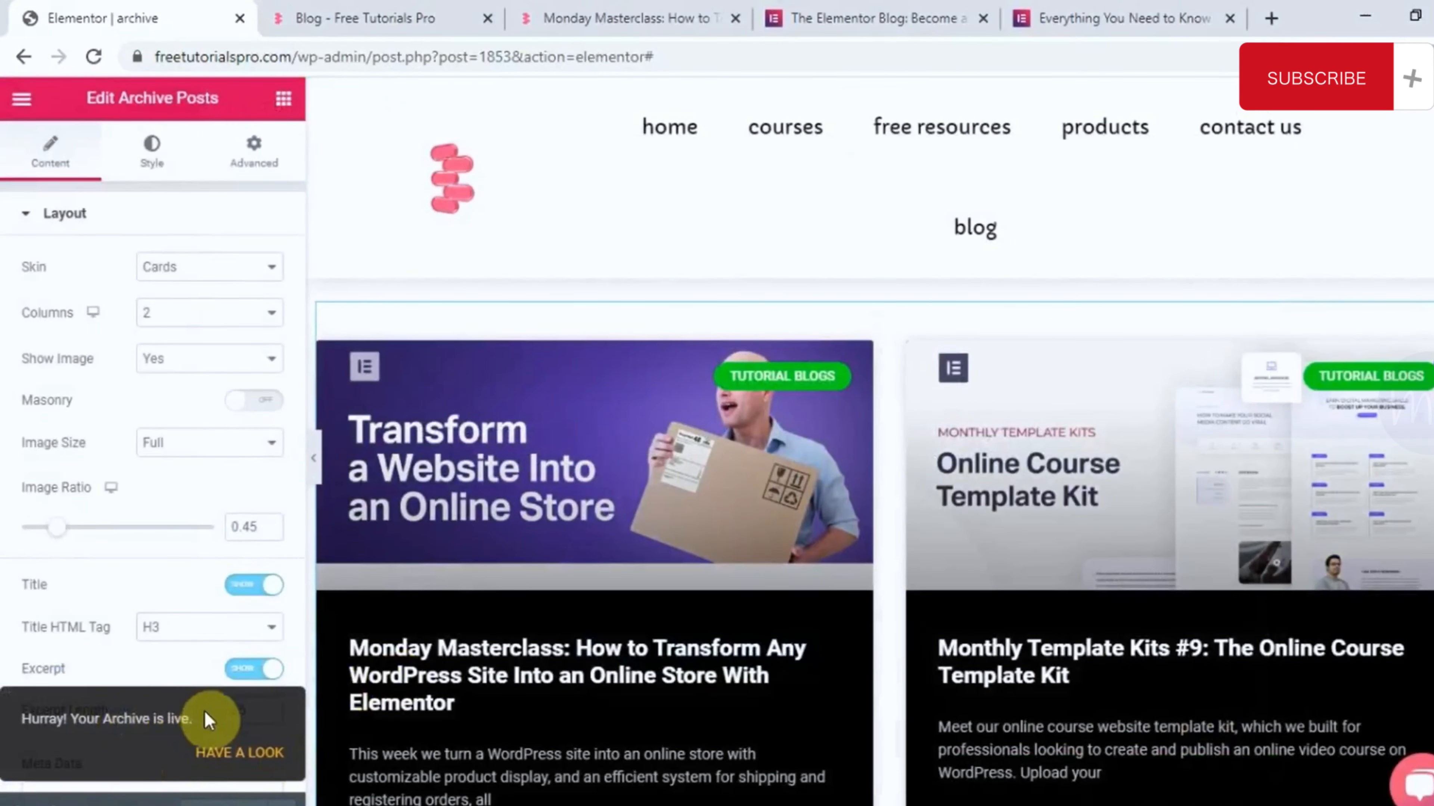
- Switch to the site's live Blog page, look through the old layout, then reload it and review the new archive grid
left_click(403, 8)
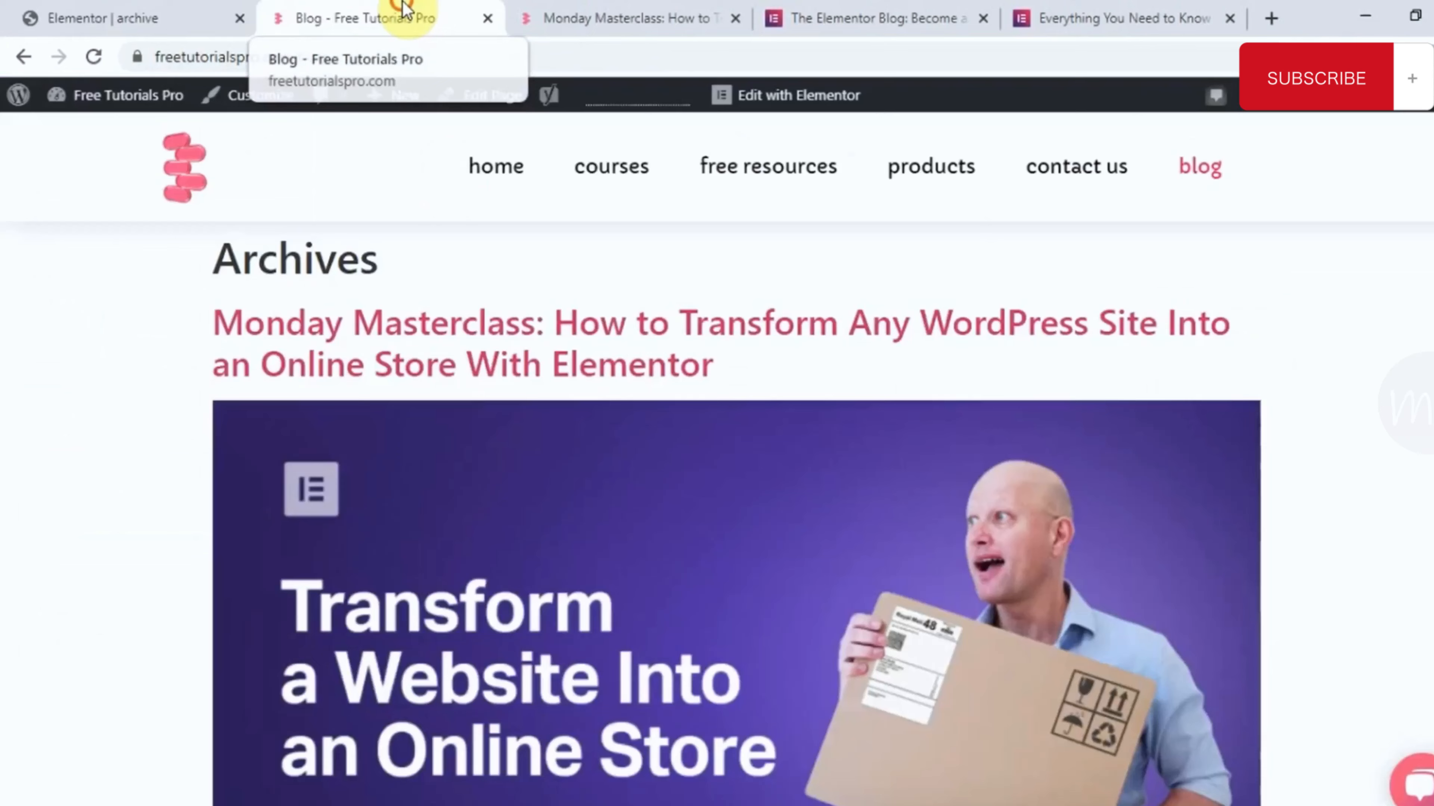
scroll(384, 415, "down", 15)
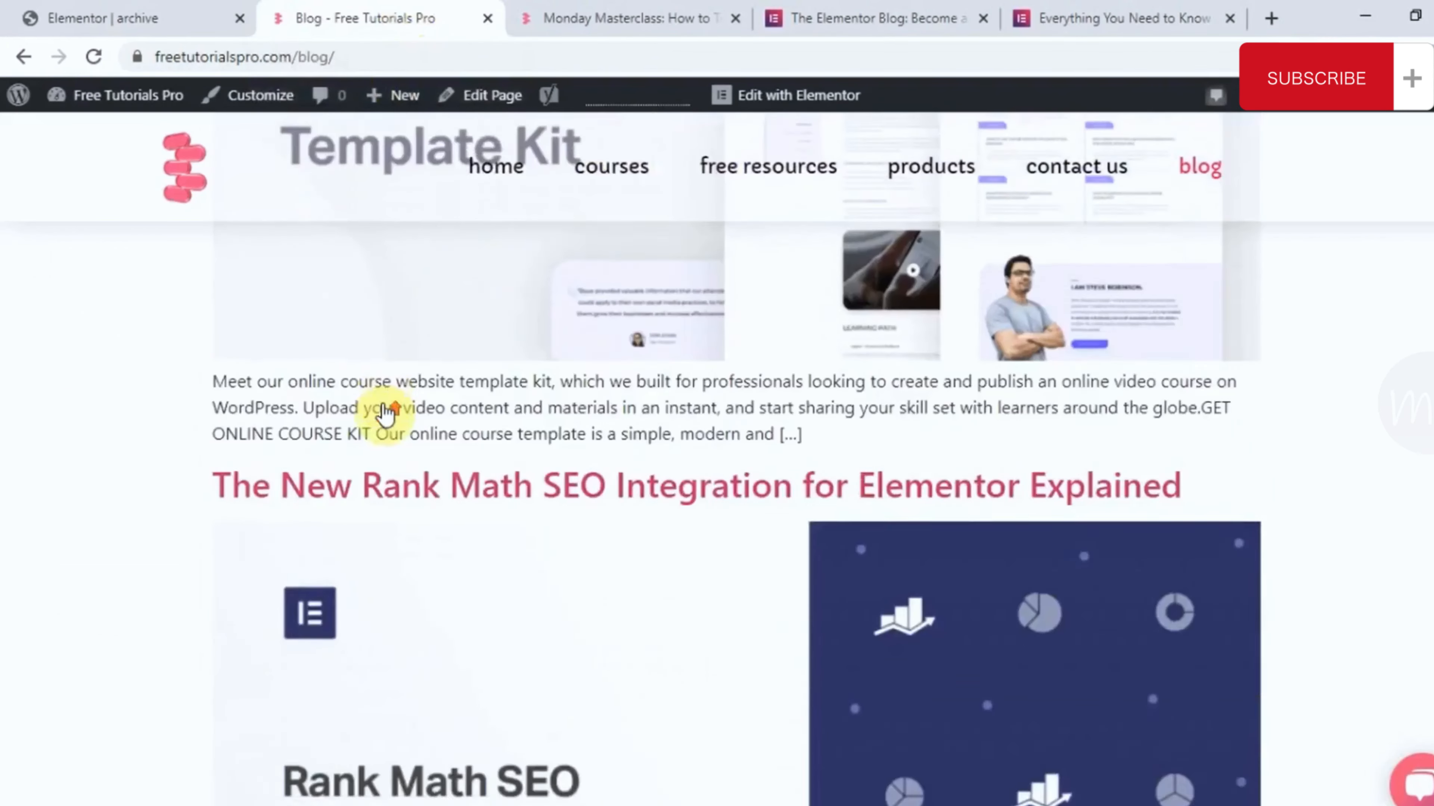
scroll(384, 415, "up", 15)
scroll(384, 415, "down", 15)
scroll(384, 415, "up", 2)
scroll(385, 415, "up", 13)
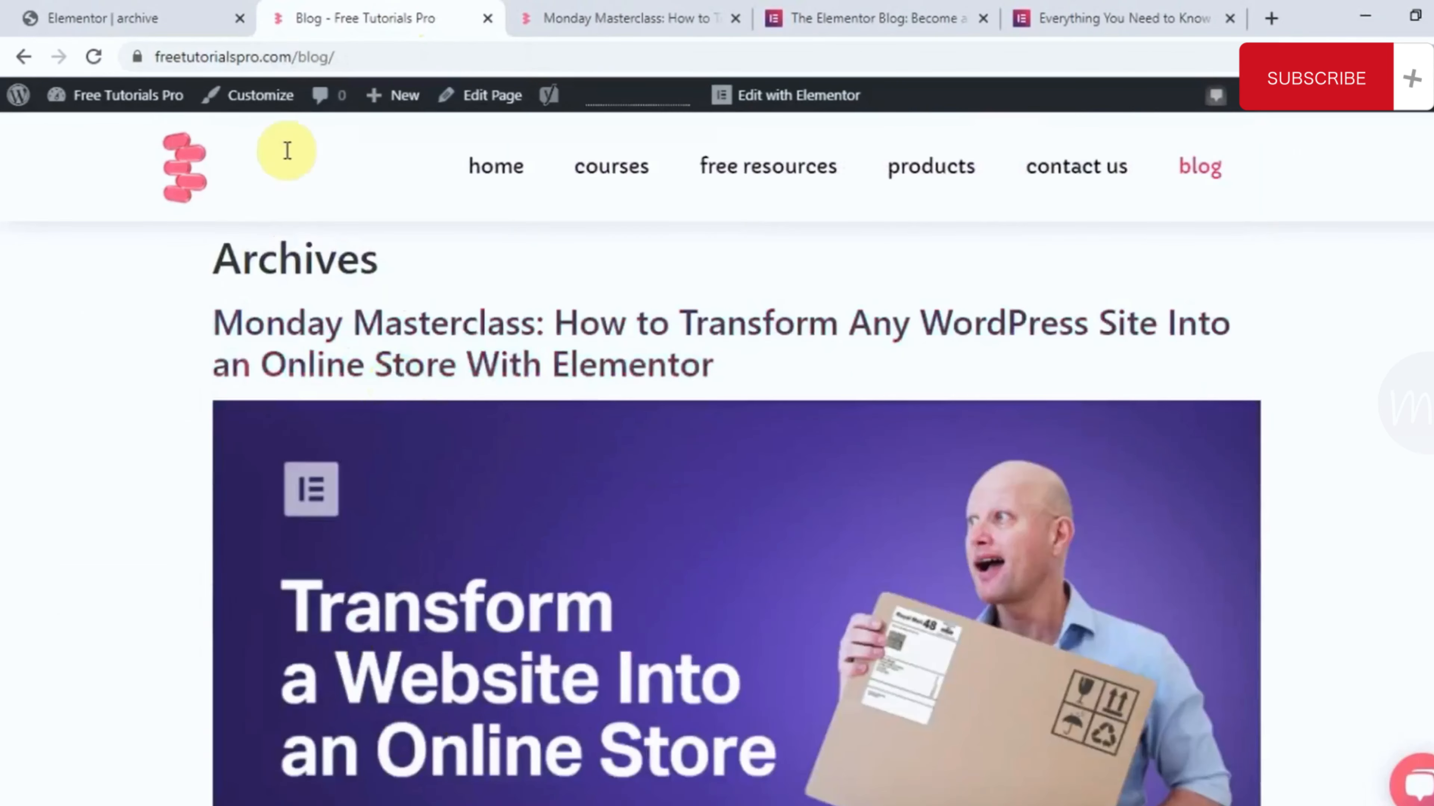
left_click(95, 57)
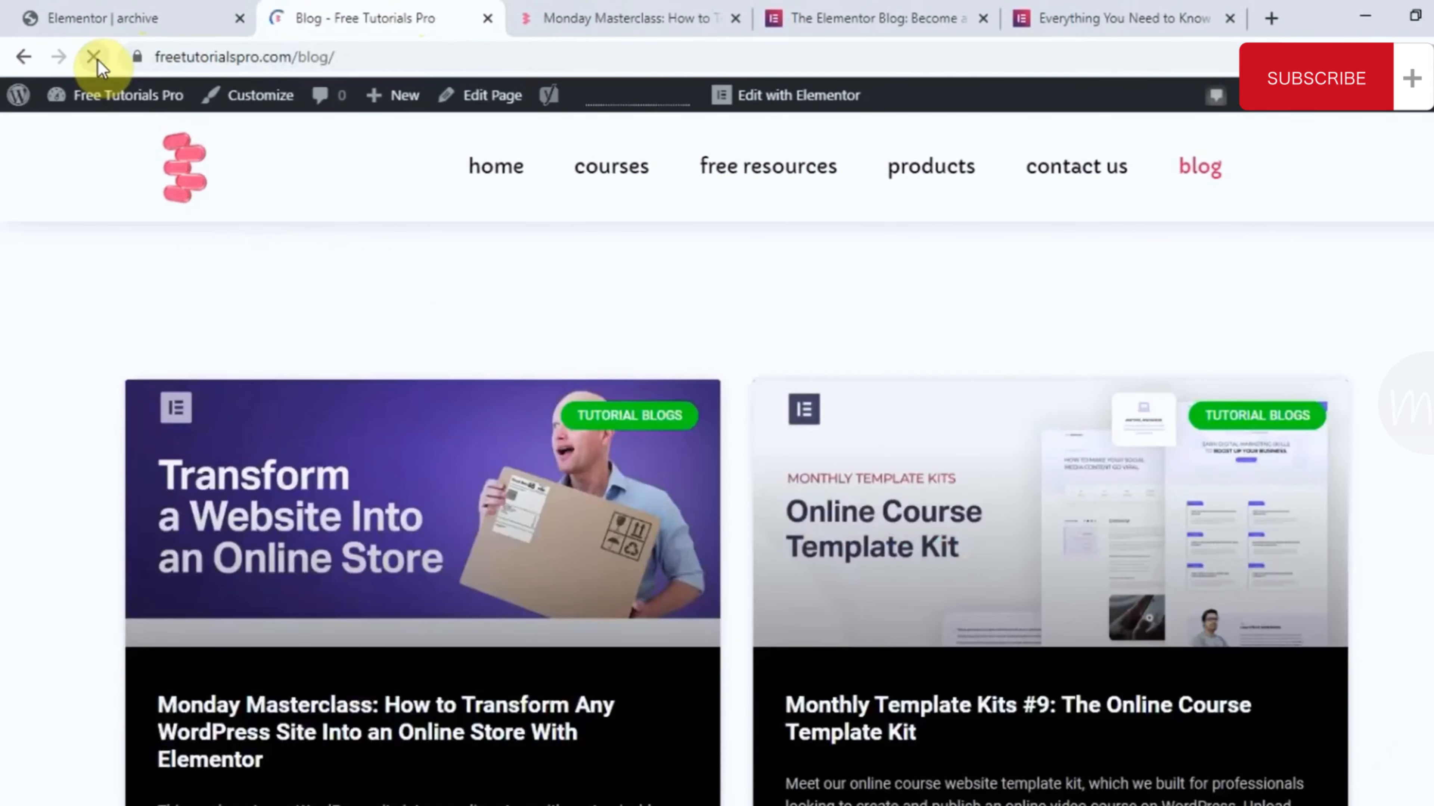
scroll(383, 458, "down", 5)
scroll(392, 457, "down", 10)
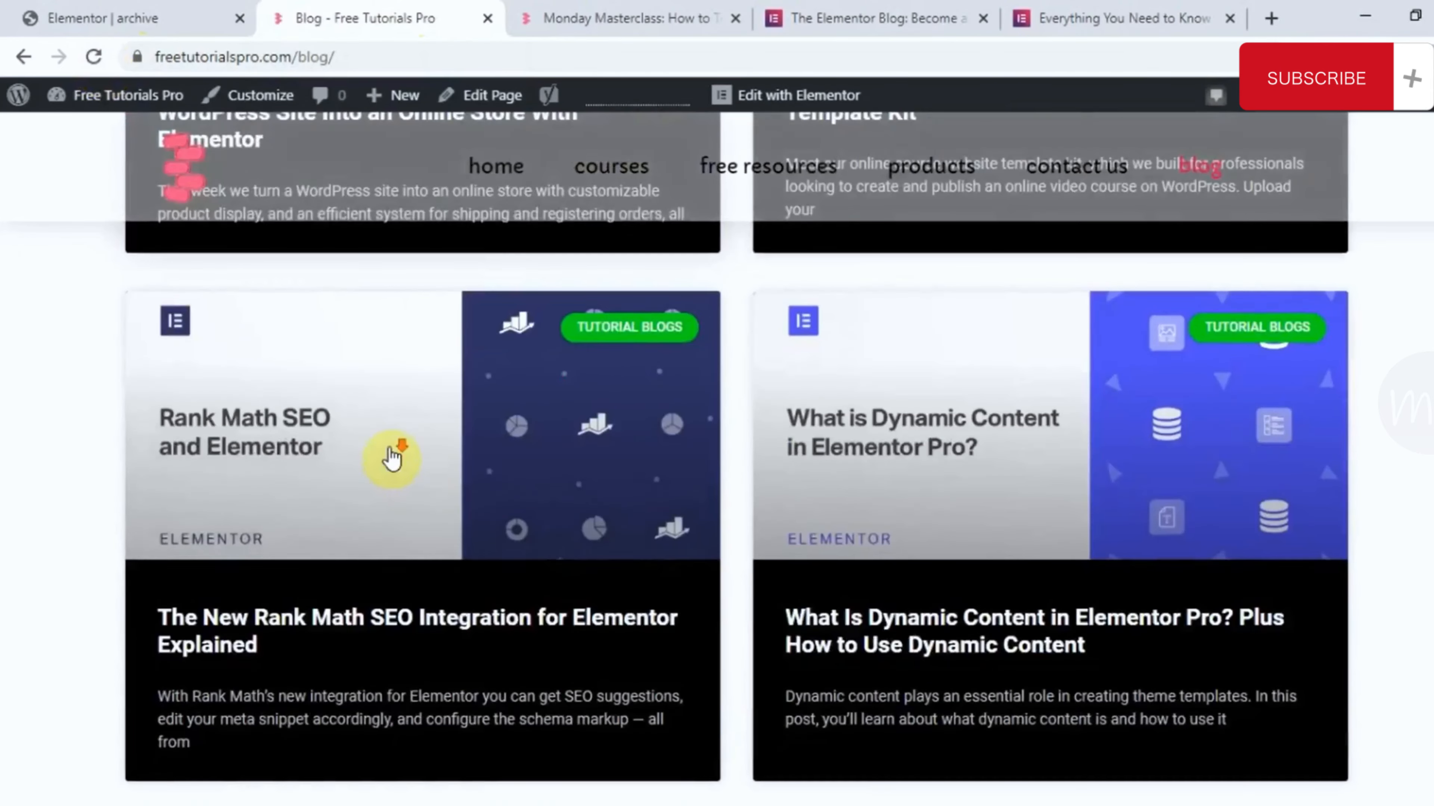
scroll(394, 456, "up", 15)
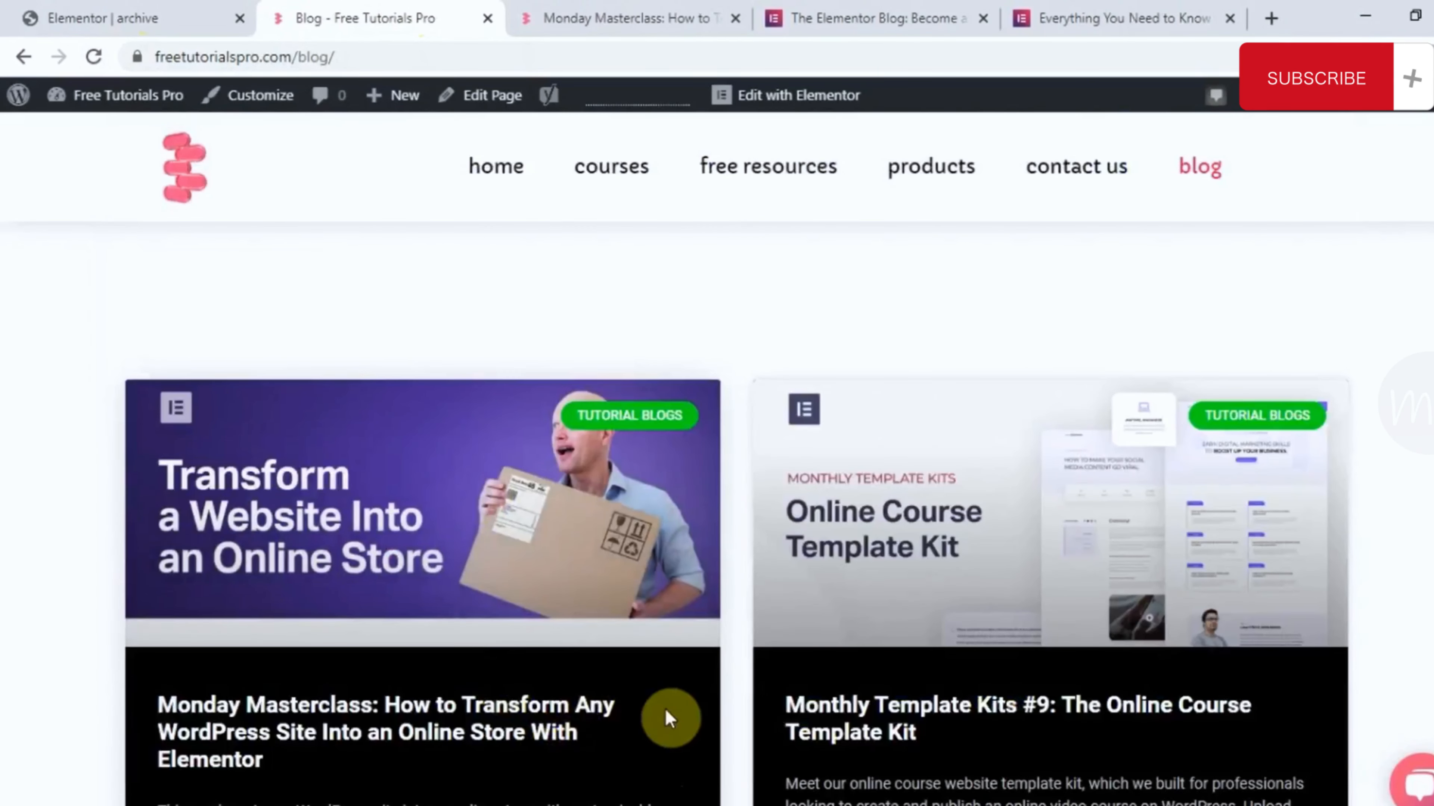
- View the live blog grid again and open the tab with the "Monday Masterclass" post to examine its layout
left_click(162, 12)
left_click(387, 17)
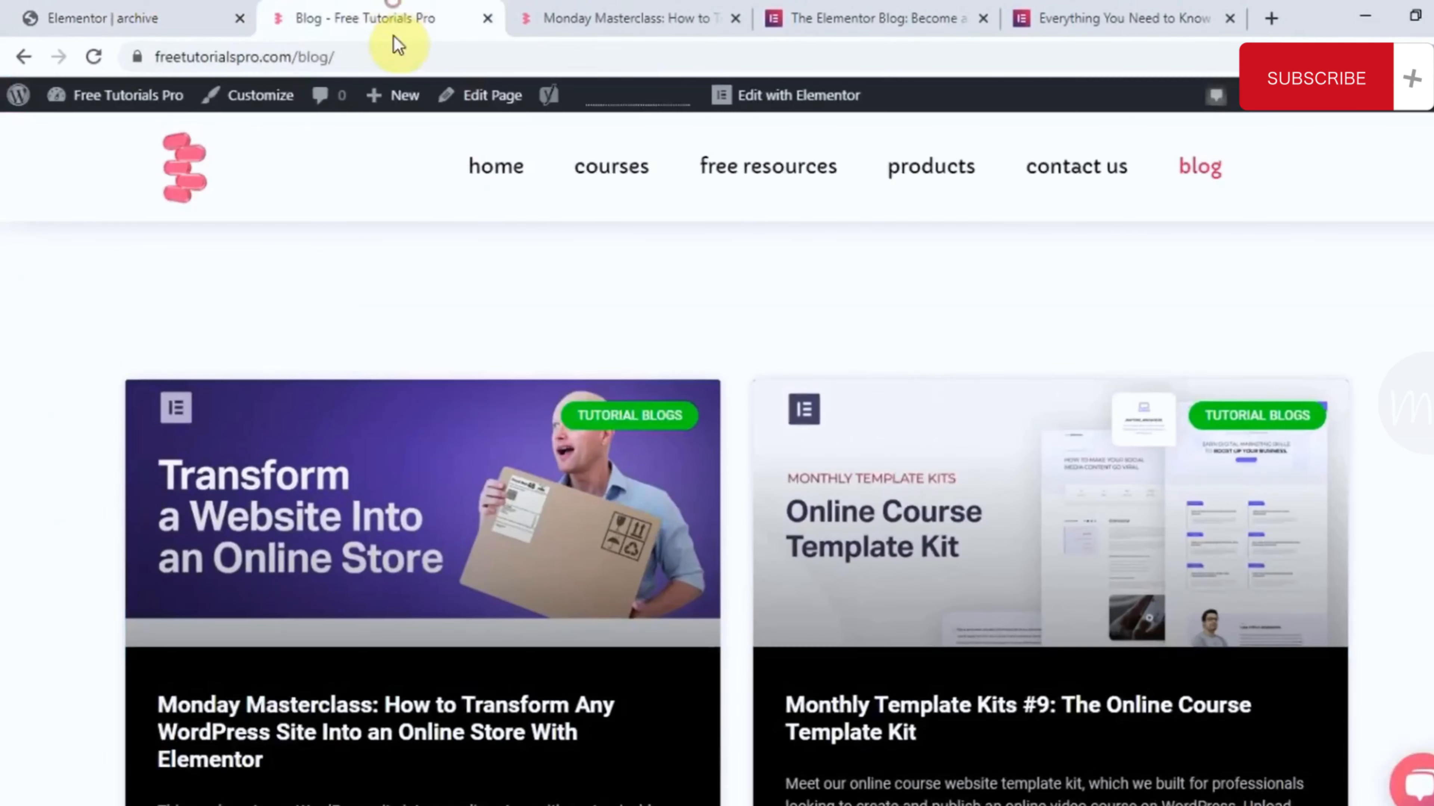
scroll(574, 528, "down", 10)
left_click(621, 18)
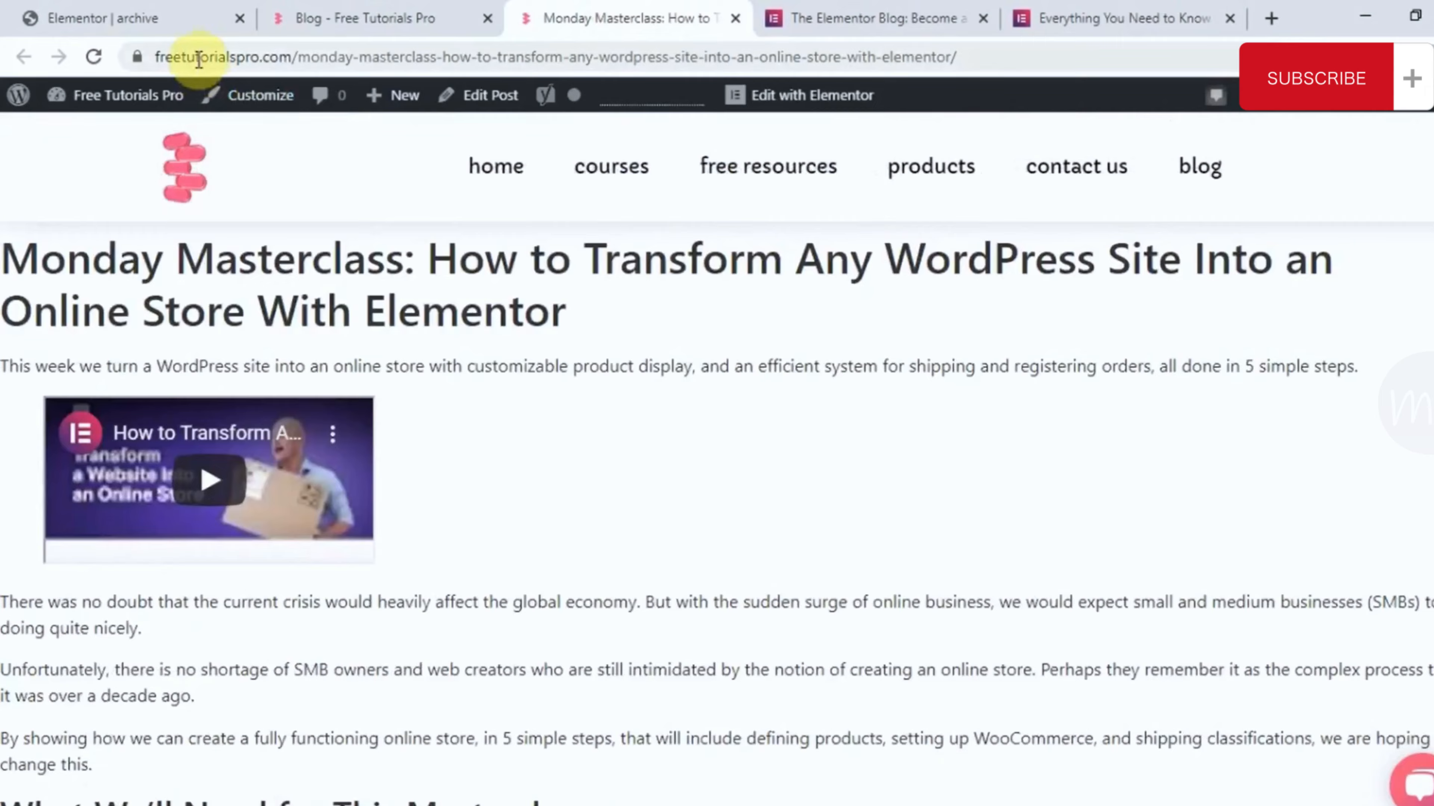
- Return to the archive template editor, exit to the WordPress dashboard and open the Saved Templates list
left_click(150, 16)
left_click(21, 99)
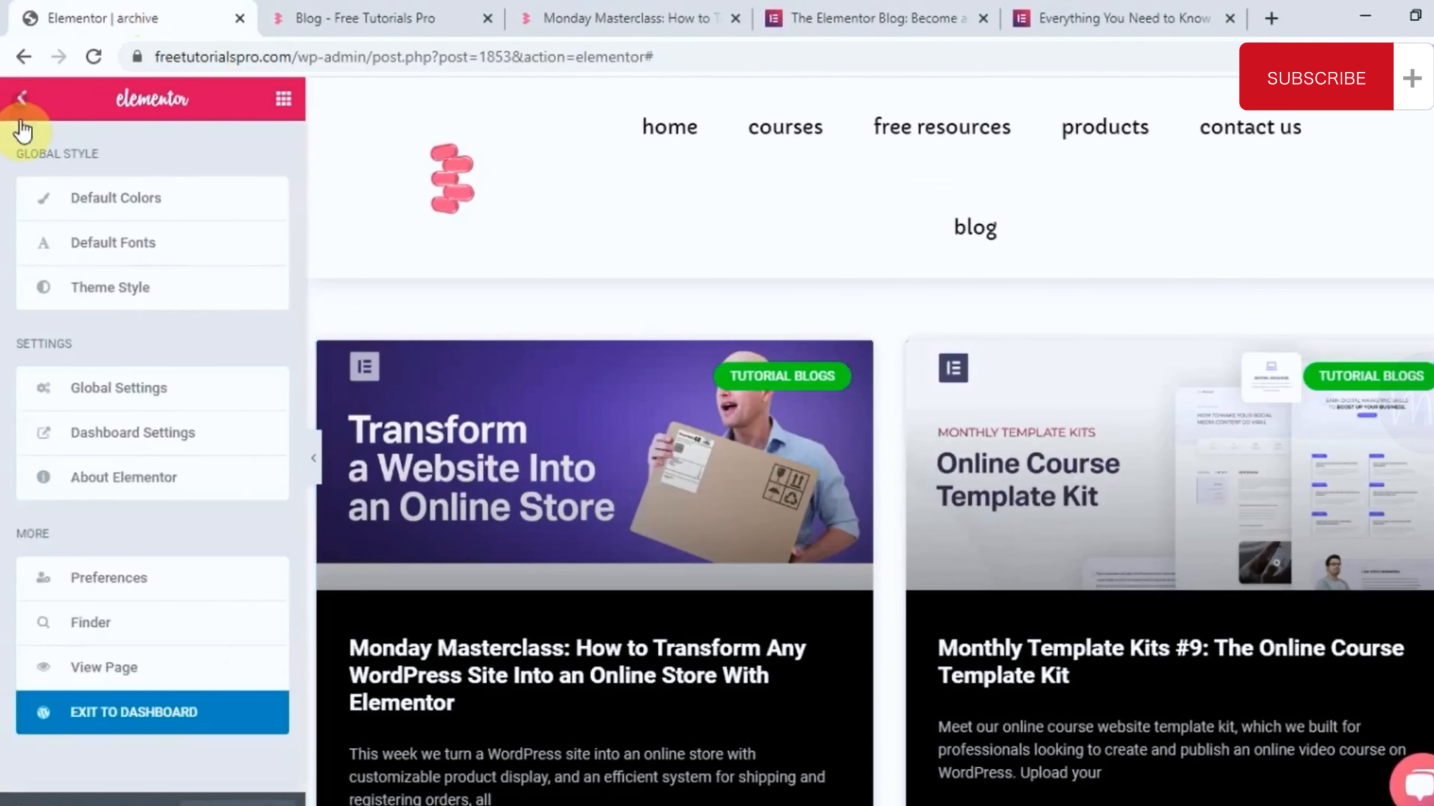
left_click(126, 713)
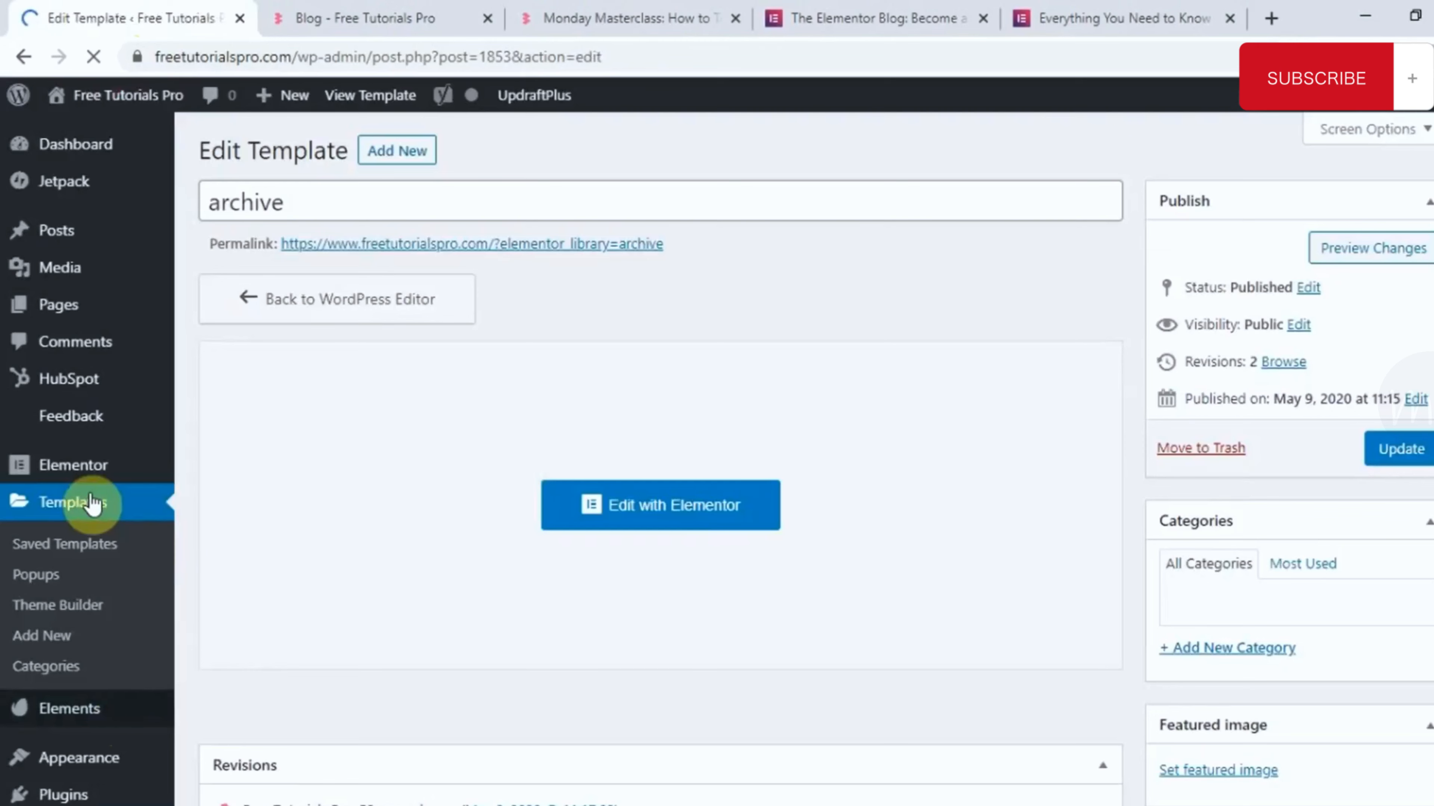
left_click(84, 501)
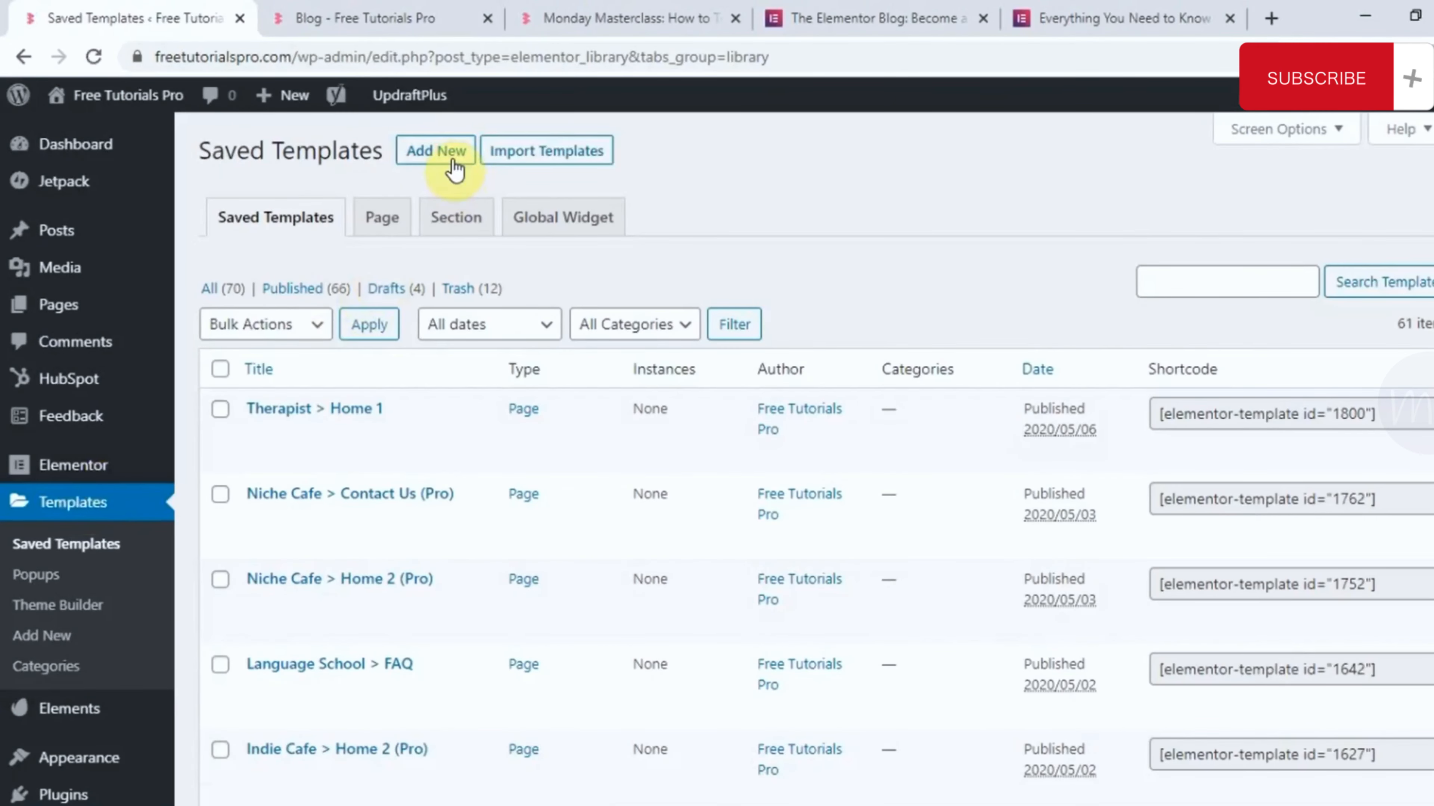
- Create a new Single template for the Post type, named "post template"
left_click(454, 165)
left_click(908, 454)
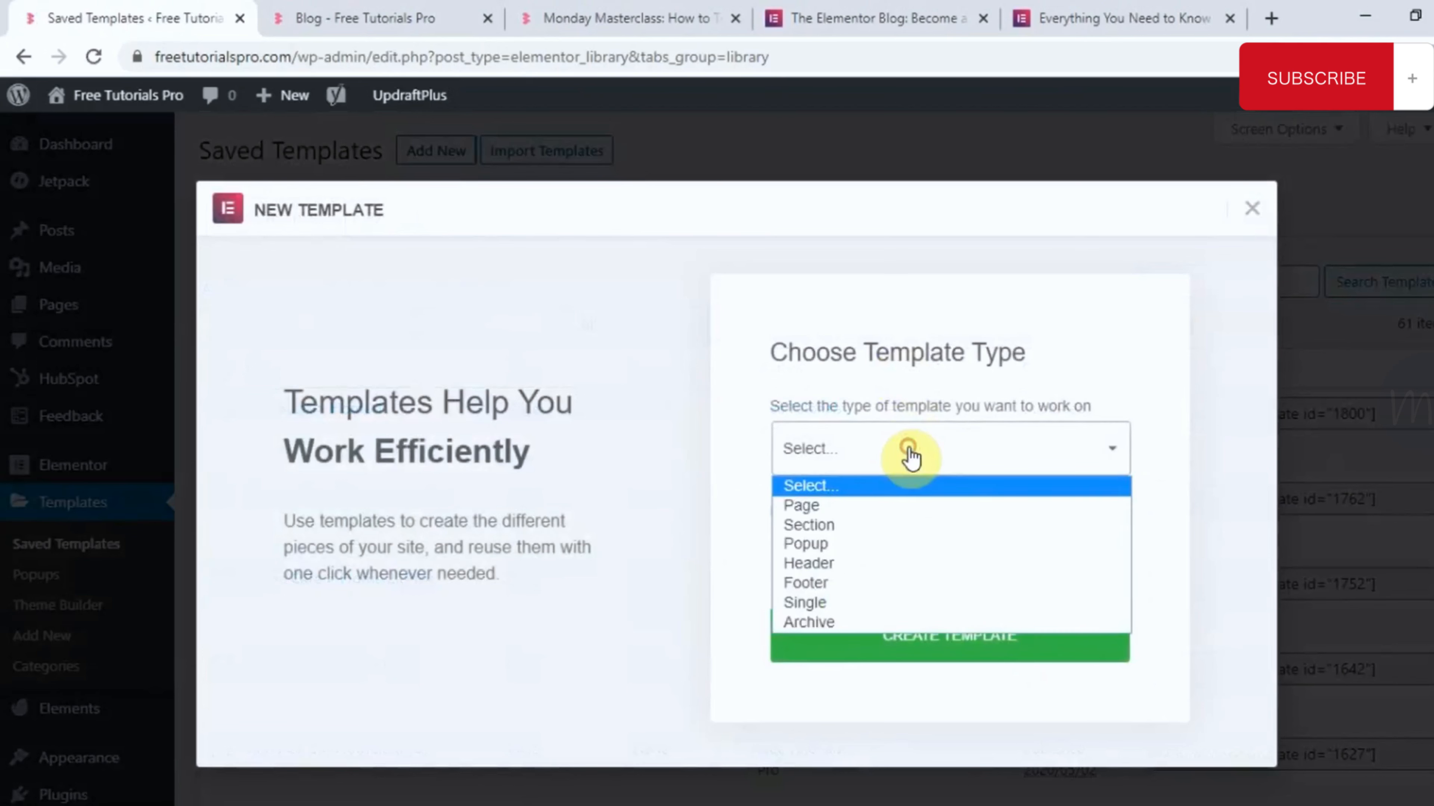
left_click(841, 603)
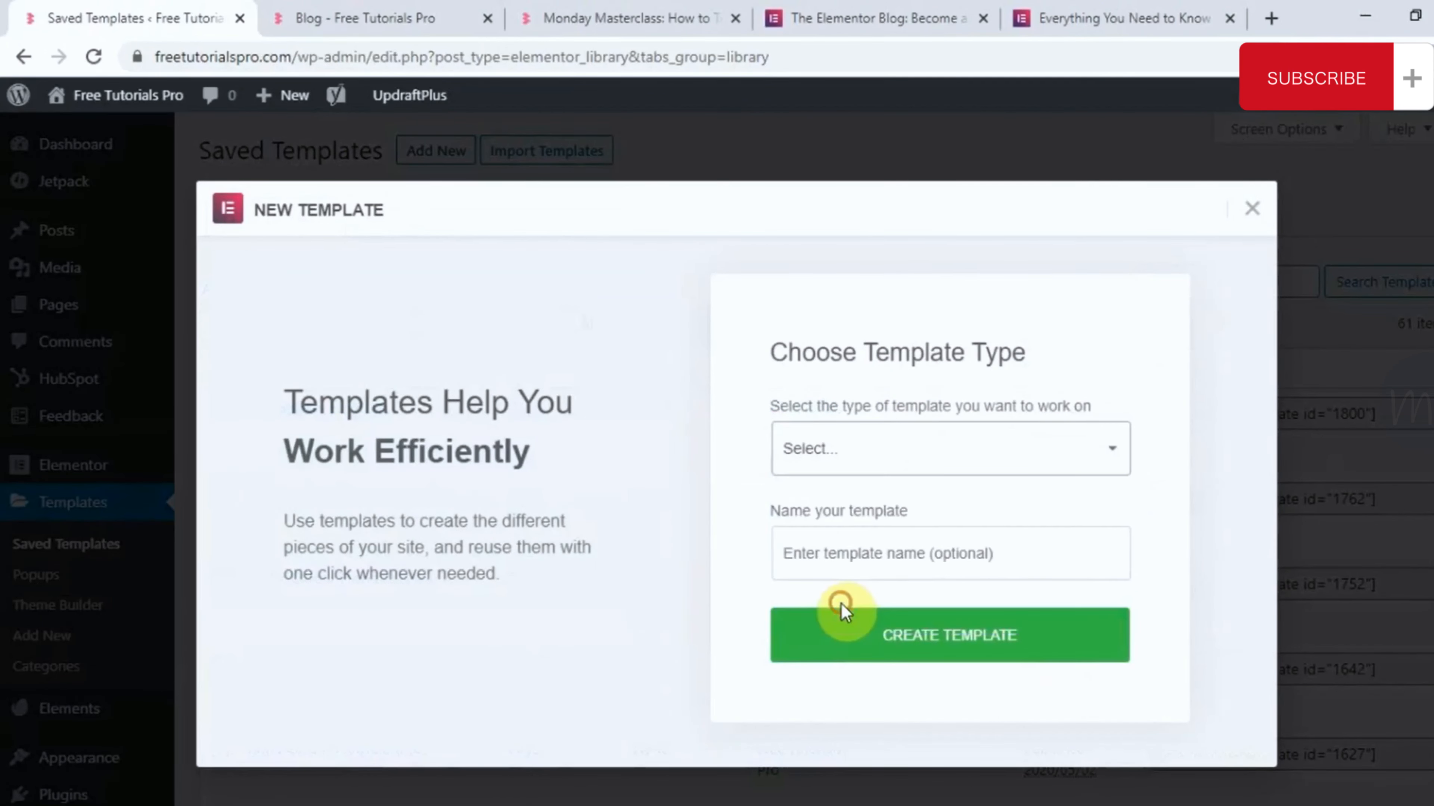
left_click(887, 501)
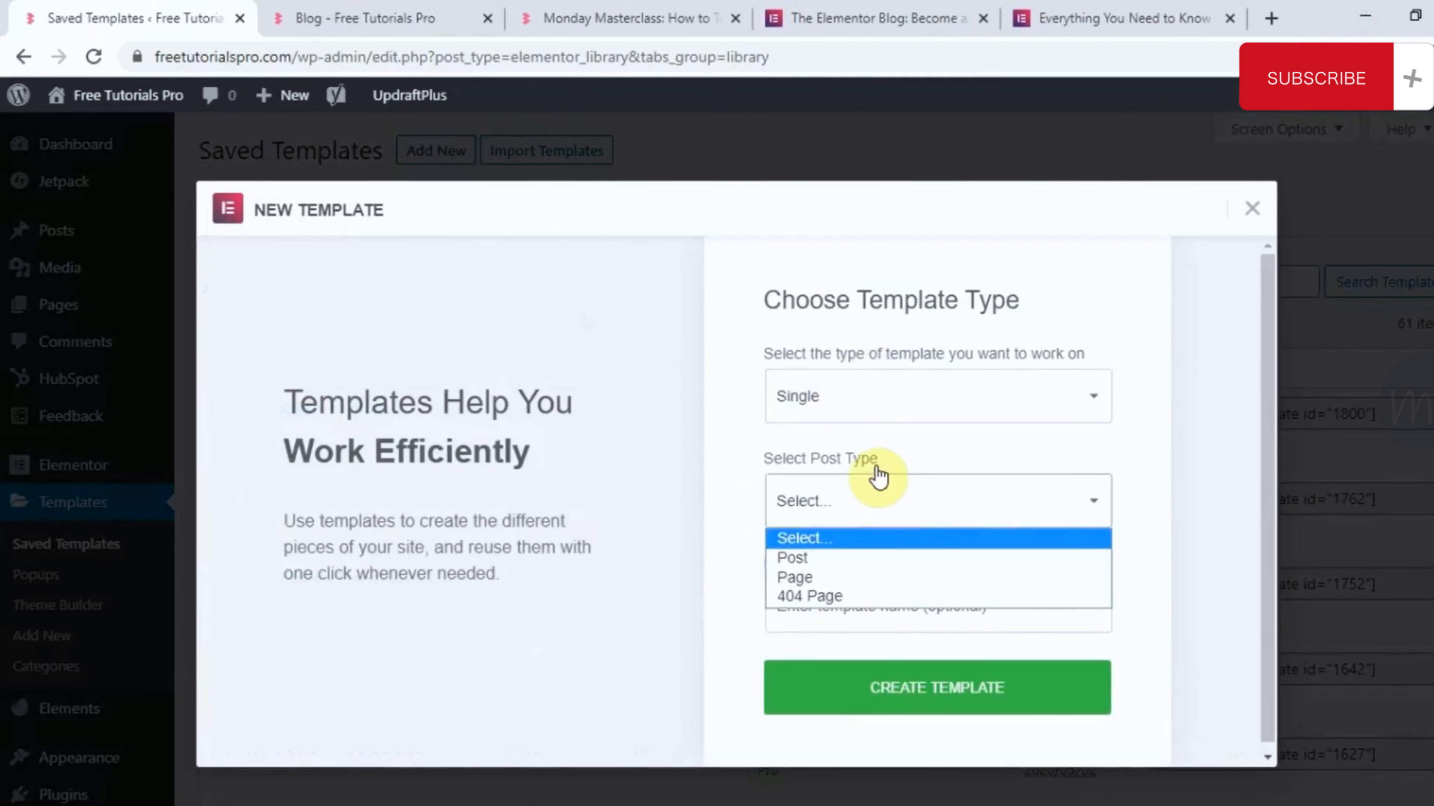
left_click(813, 558)
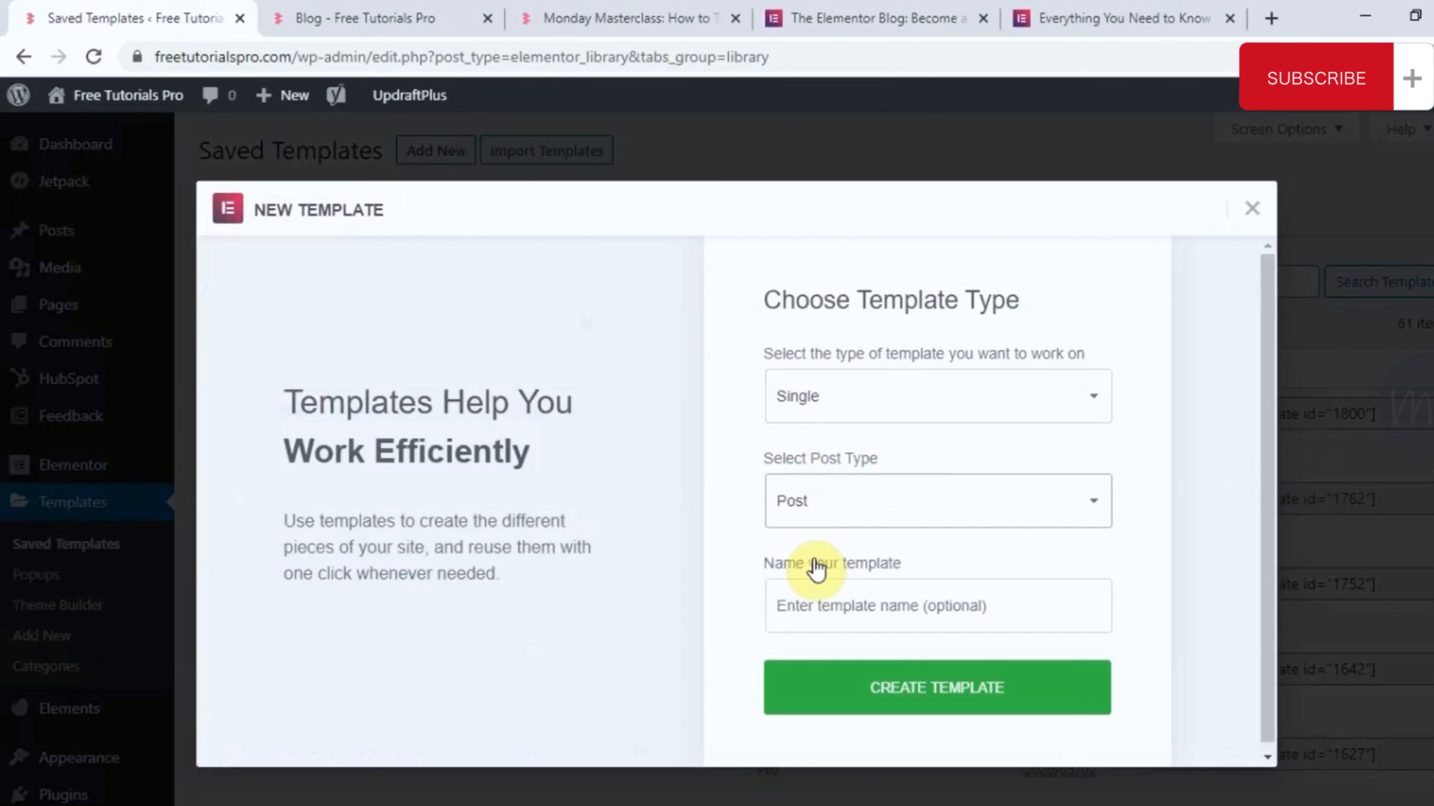
left_click(846, 603)
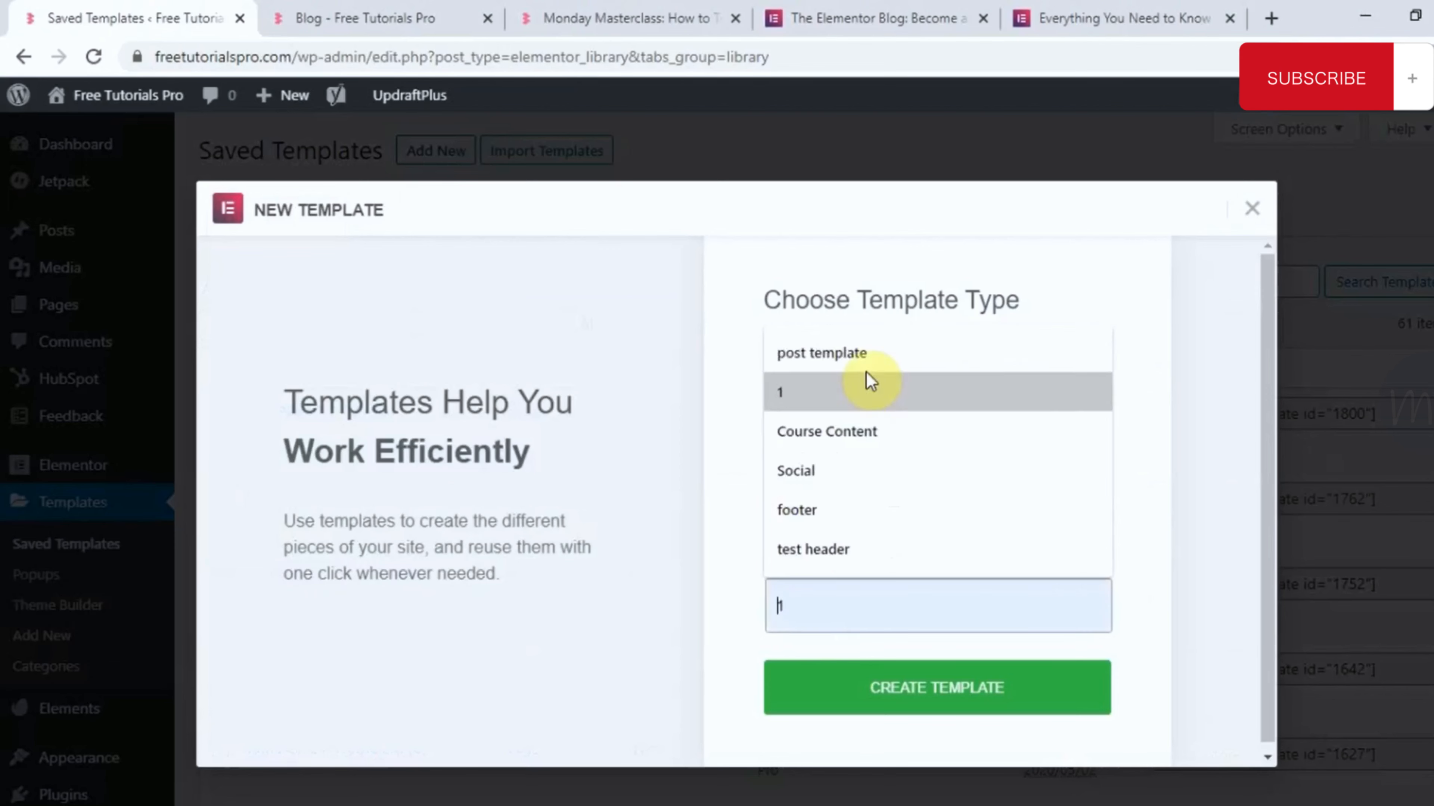
left_click(881, 353)
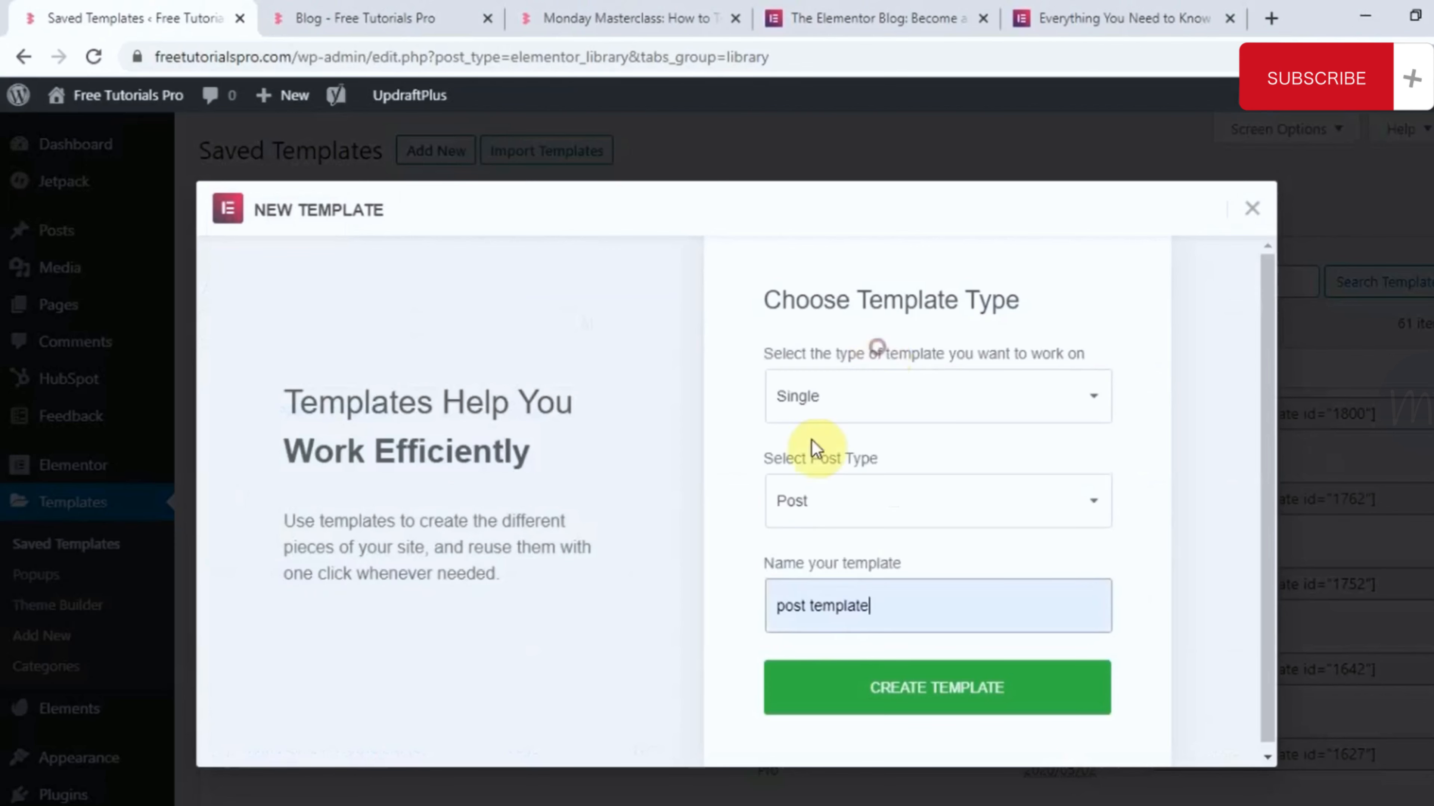
left_click(952, 703)
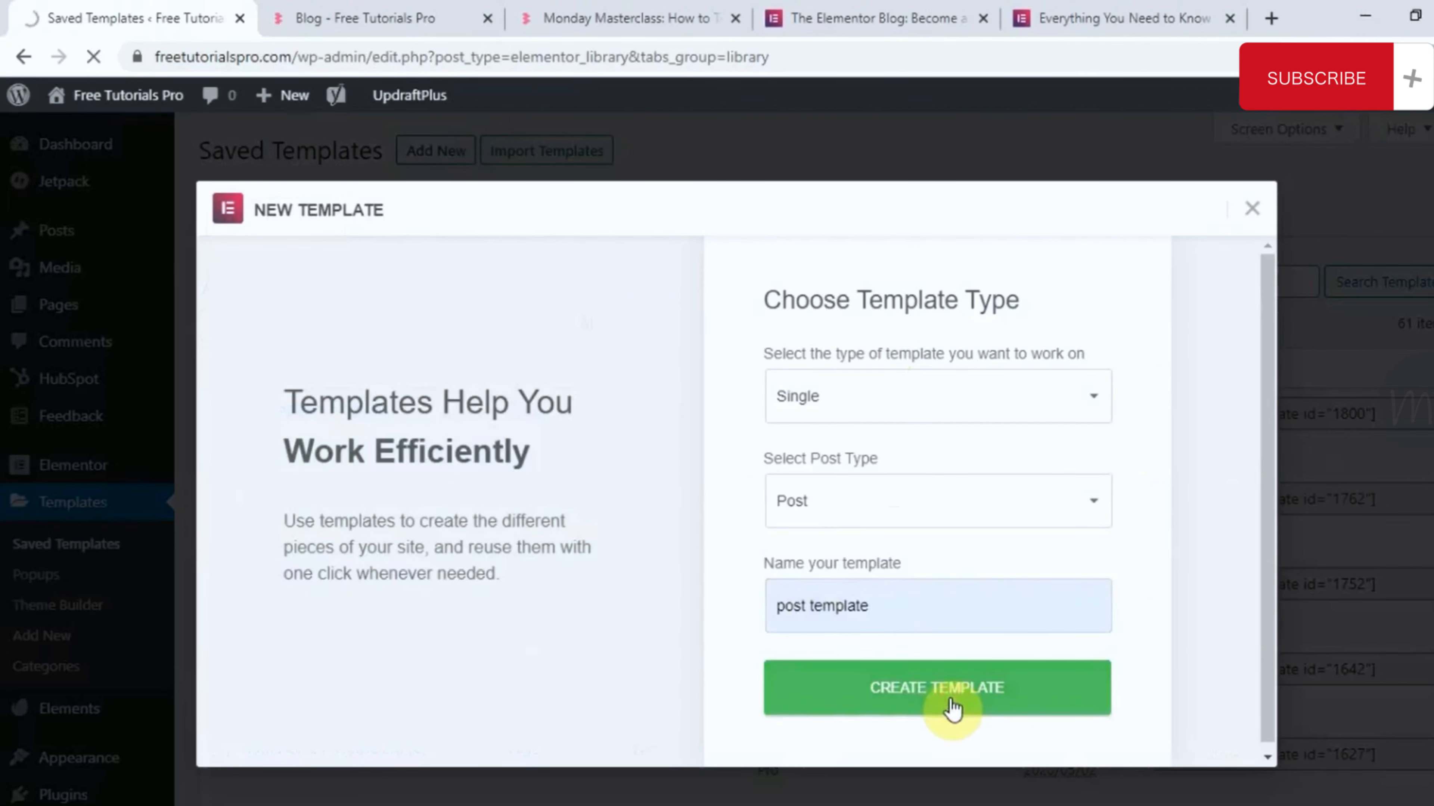
- Browse the Single Post blocks in the library and insert the blue-gradient "We Learn From Our Experiences And Mistakes" layout
scroll(952, 707, "down", 10)
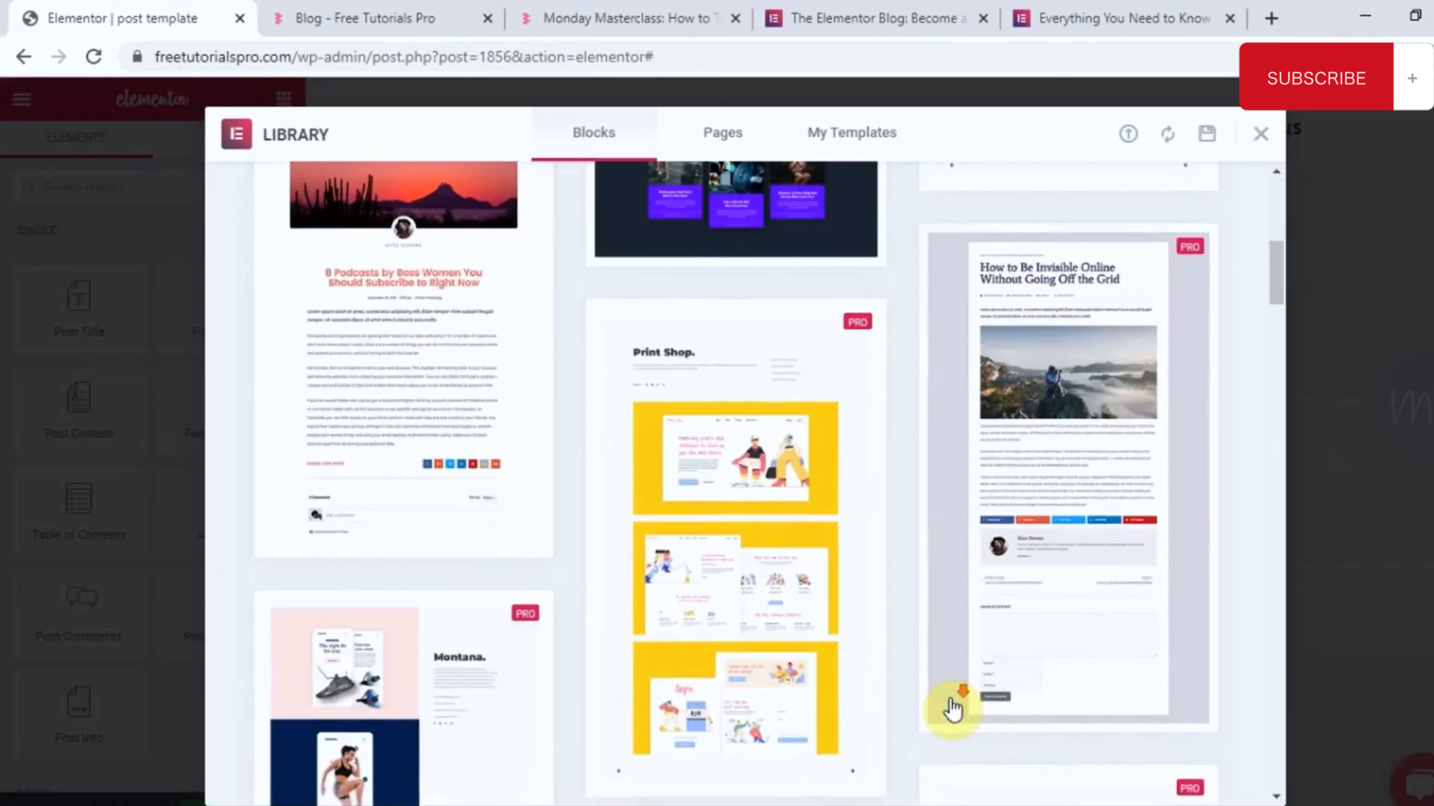
scroll(952, 709, "down", 10)
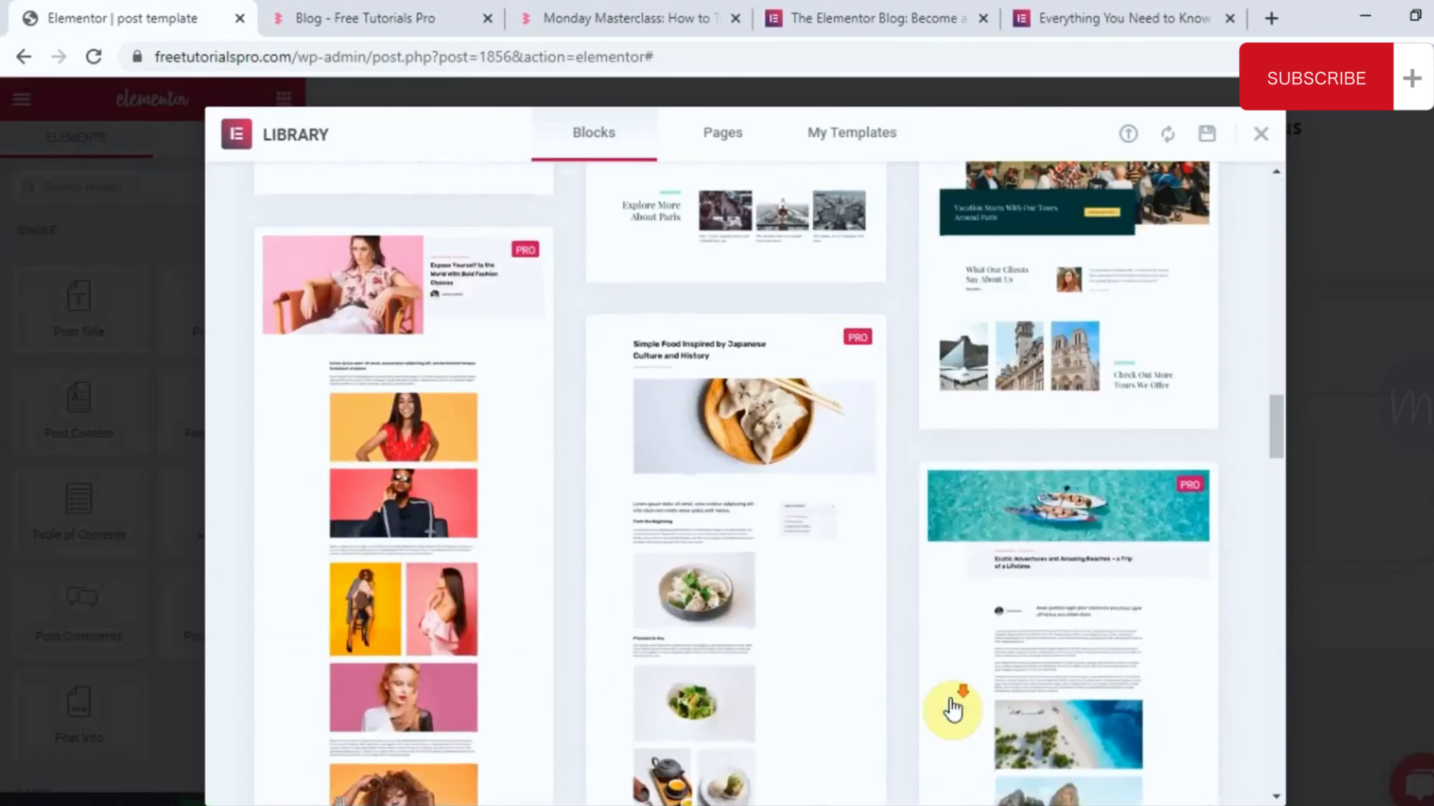
scroll(951, 707, "up", 4)
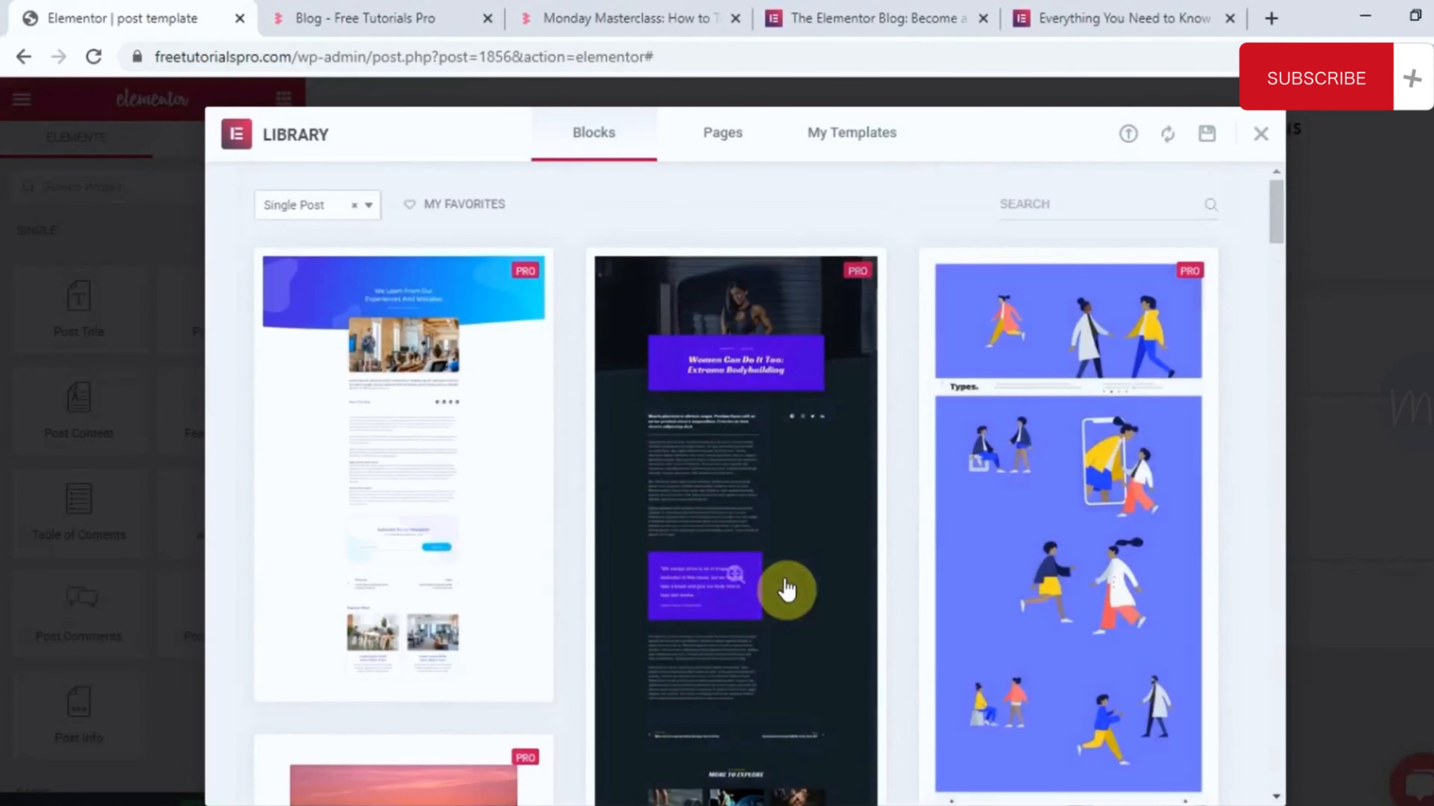
left_click(431, 501)
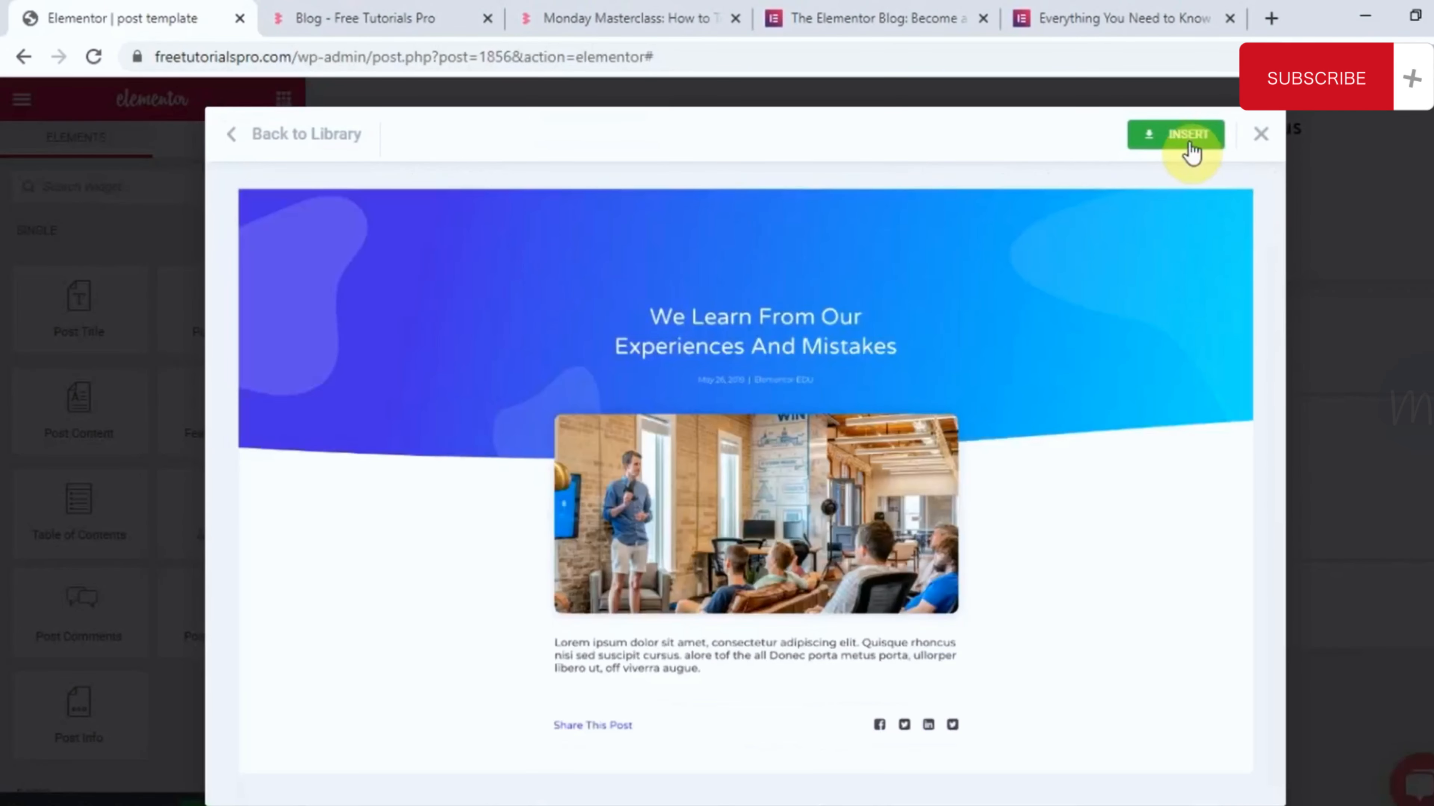
left_click(1190, 148)
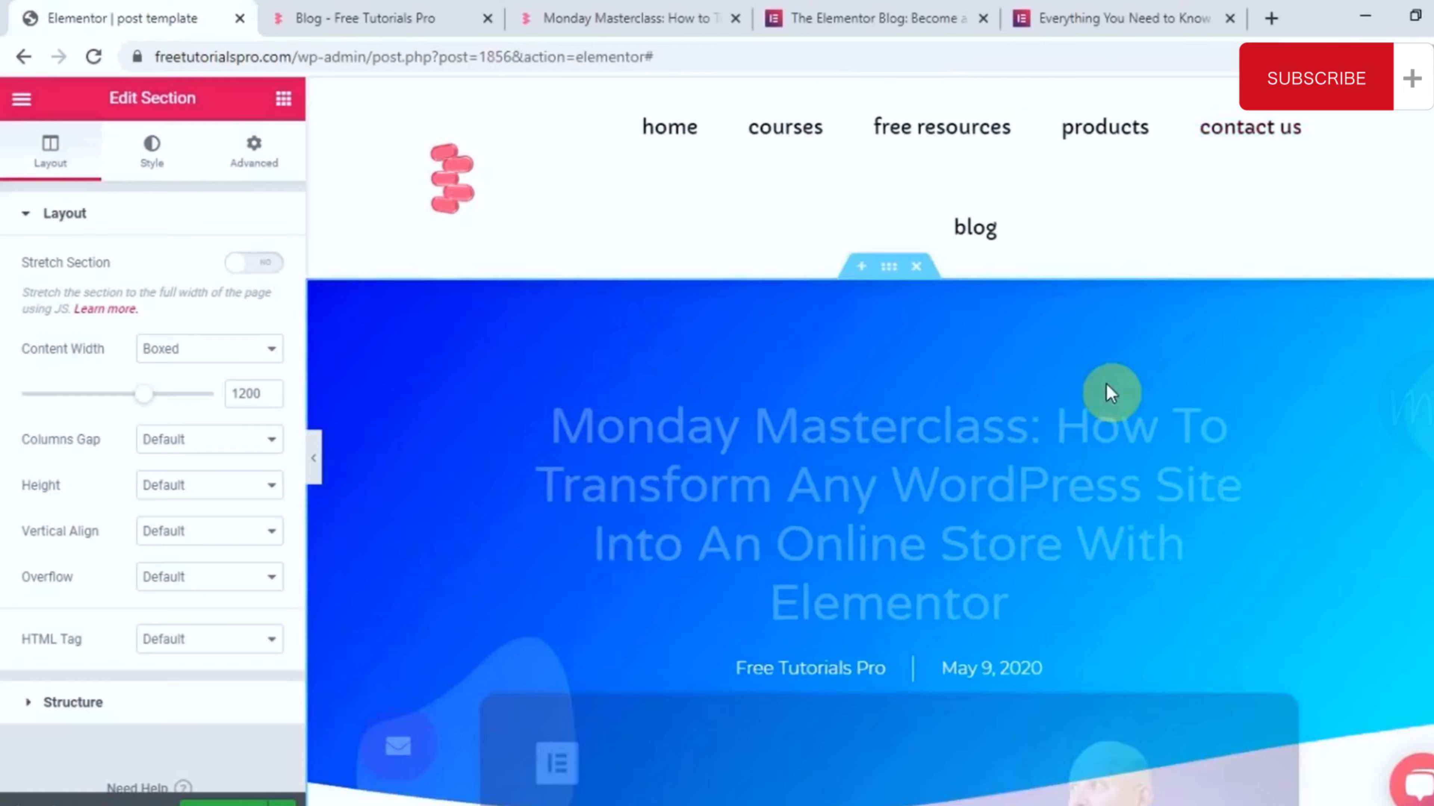
- Look through the inserted post layout on the canvas and review the header section's background style settings
scroll(1108, 393, "down", 6)
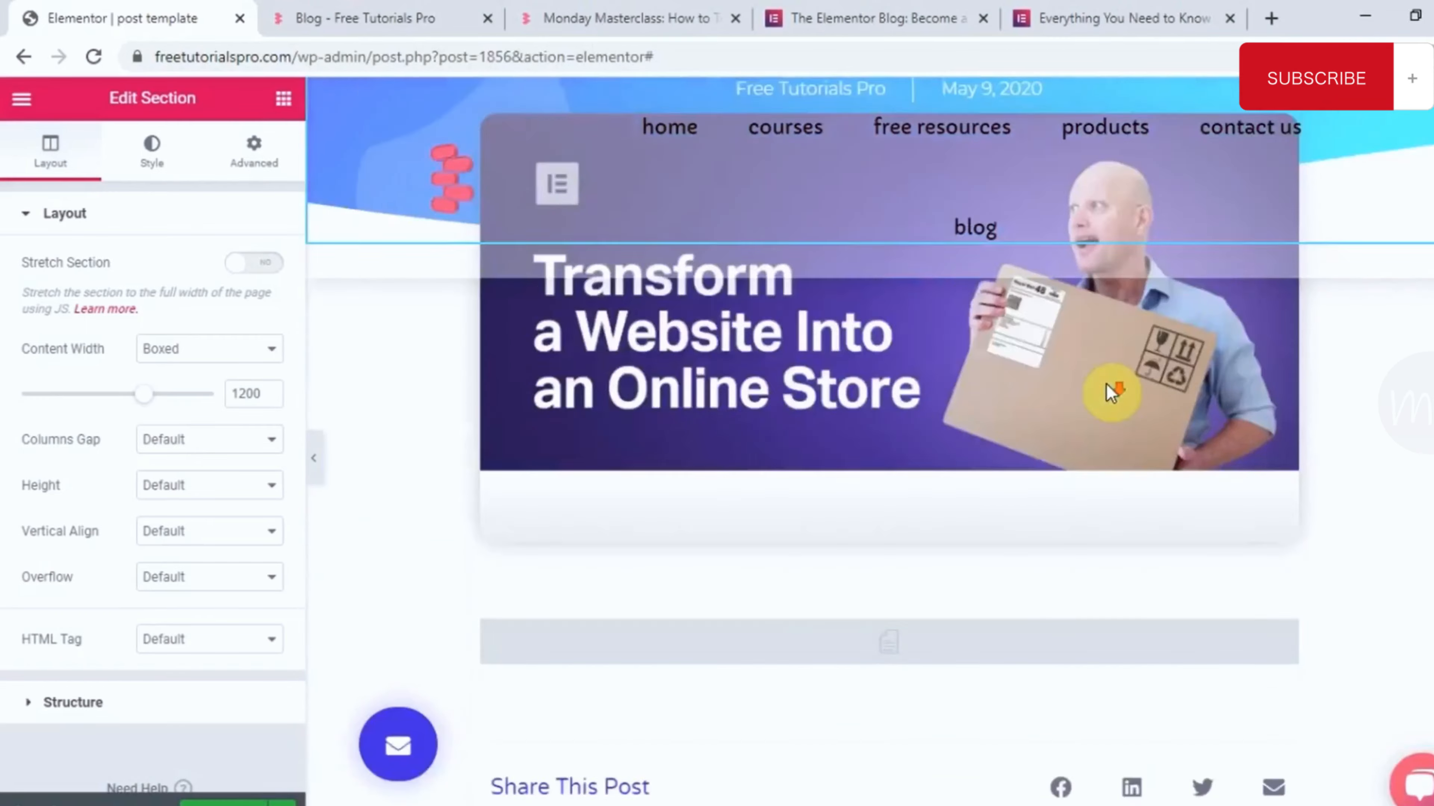
scroll(1108, 394, "down", 15)
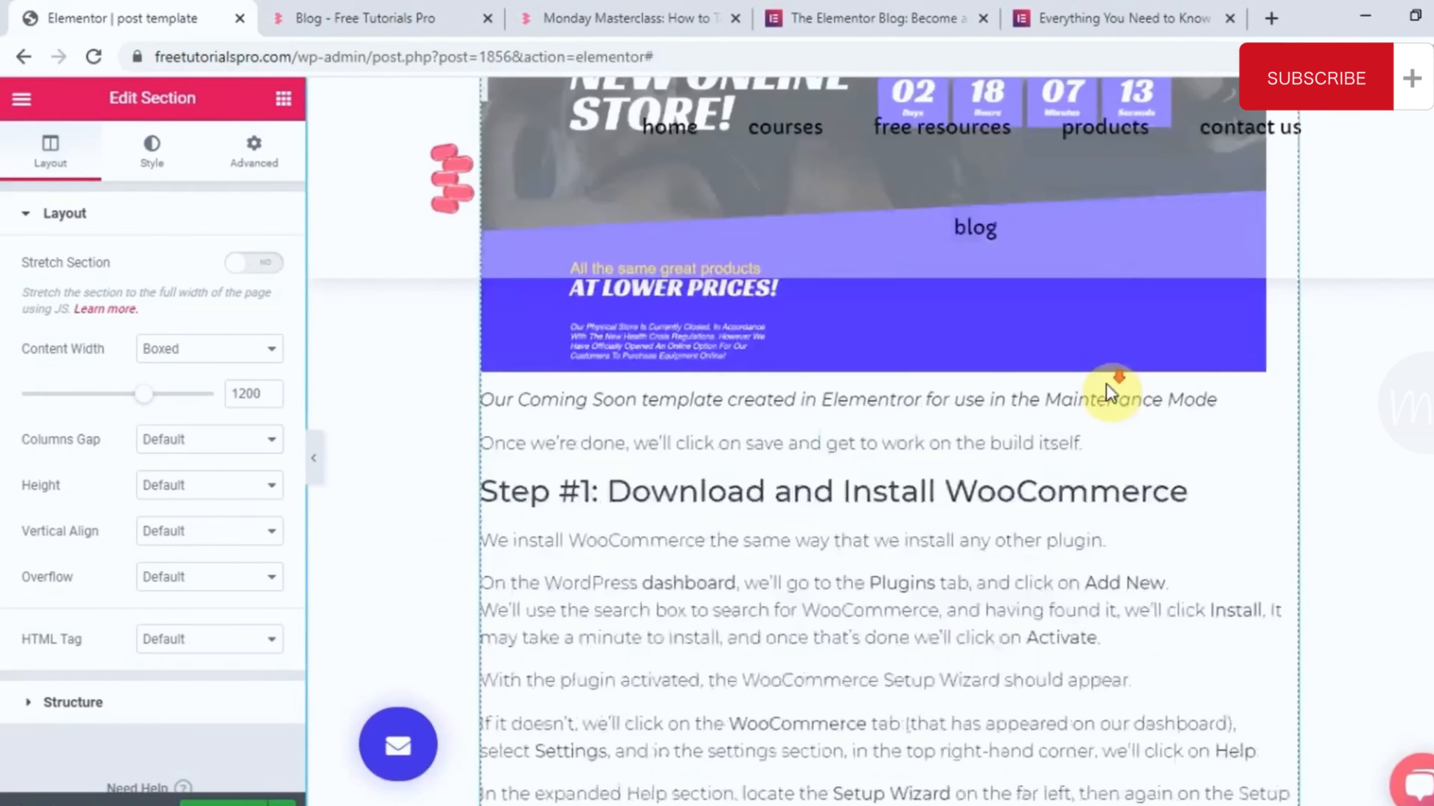
scroll(1109, 393, "down", 5)
scroll(1108, 390, "up", 12)
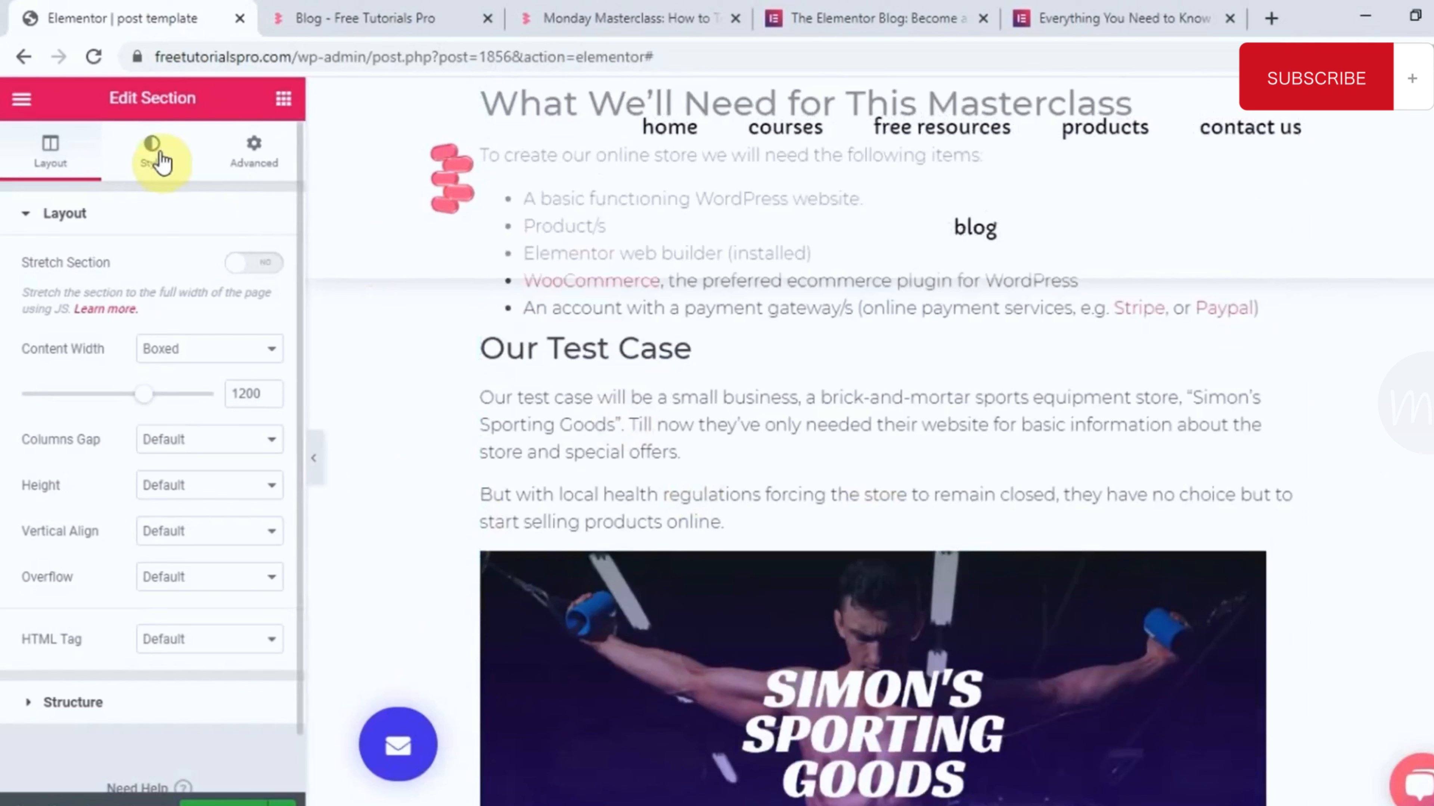
left_click(161, 161)
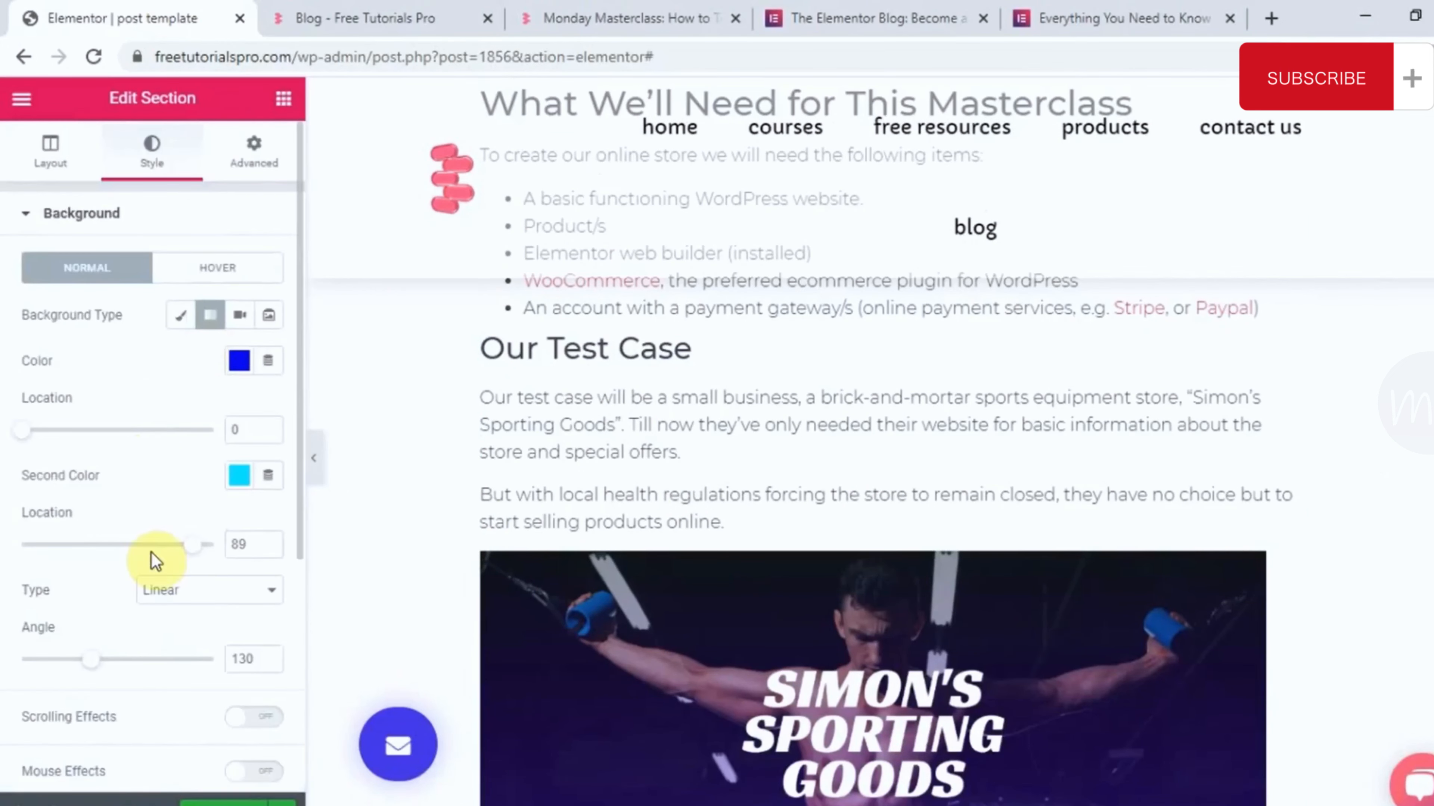
scroll(152, 556, "down", 6)
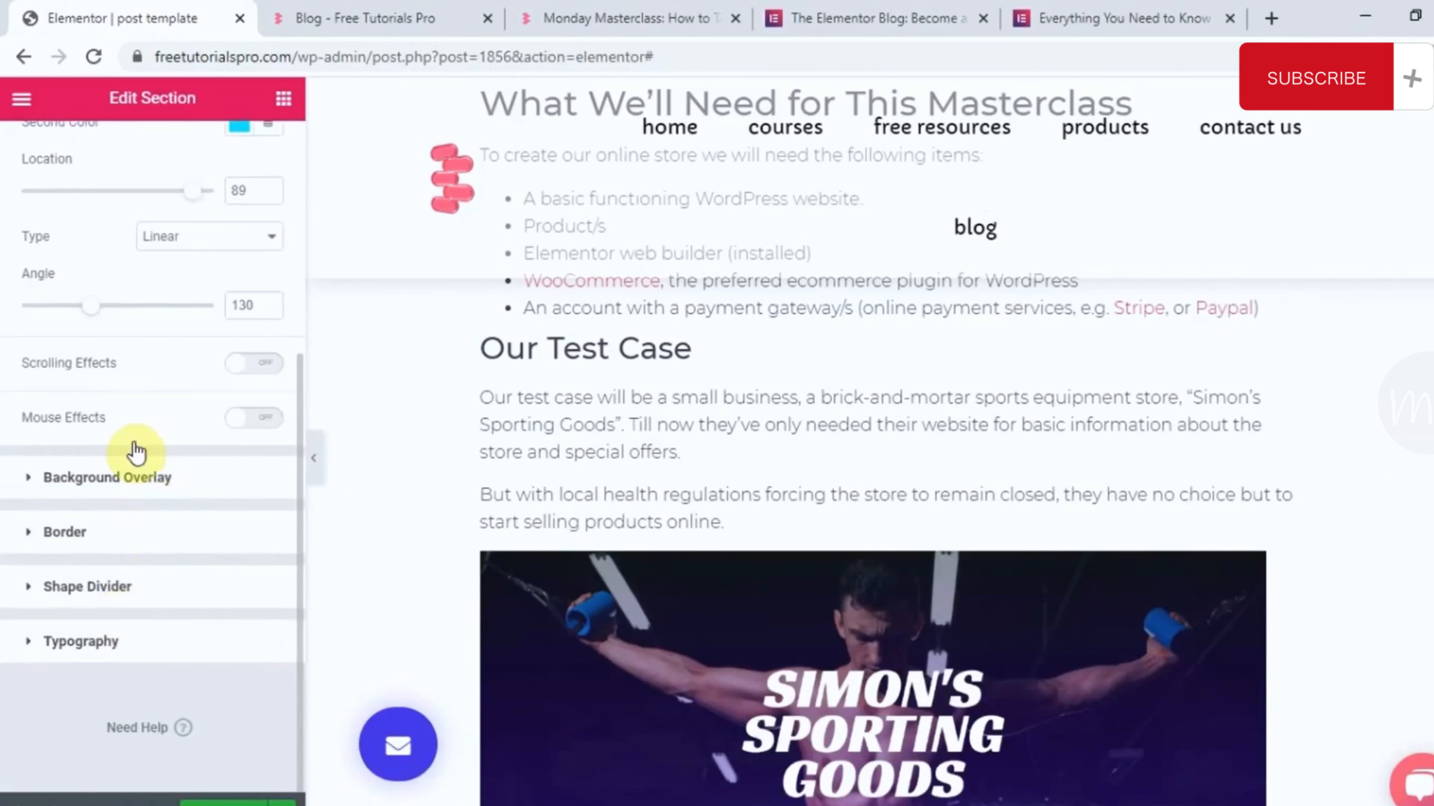
scroll(145, 367, "up", 6)
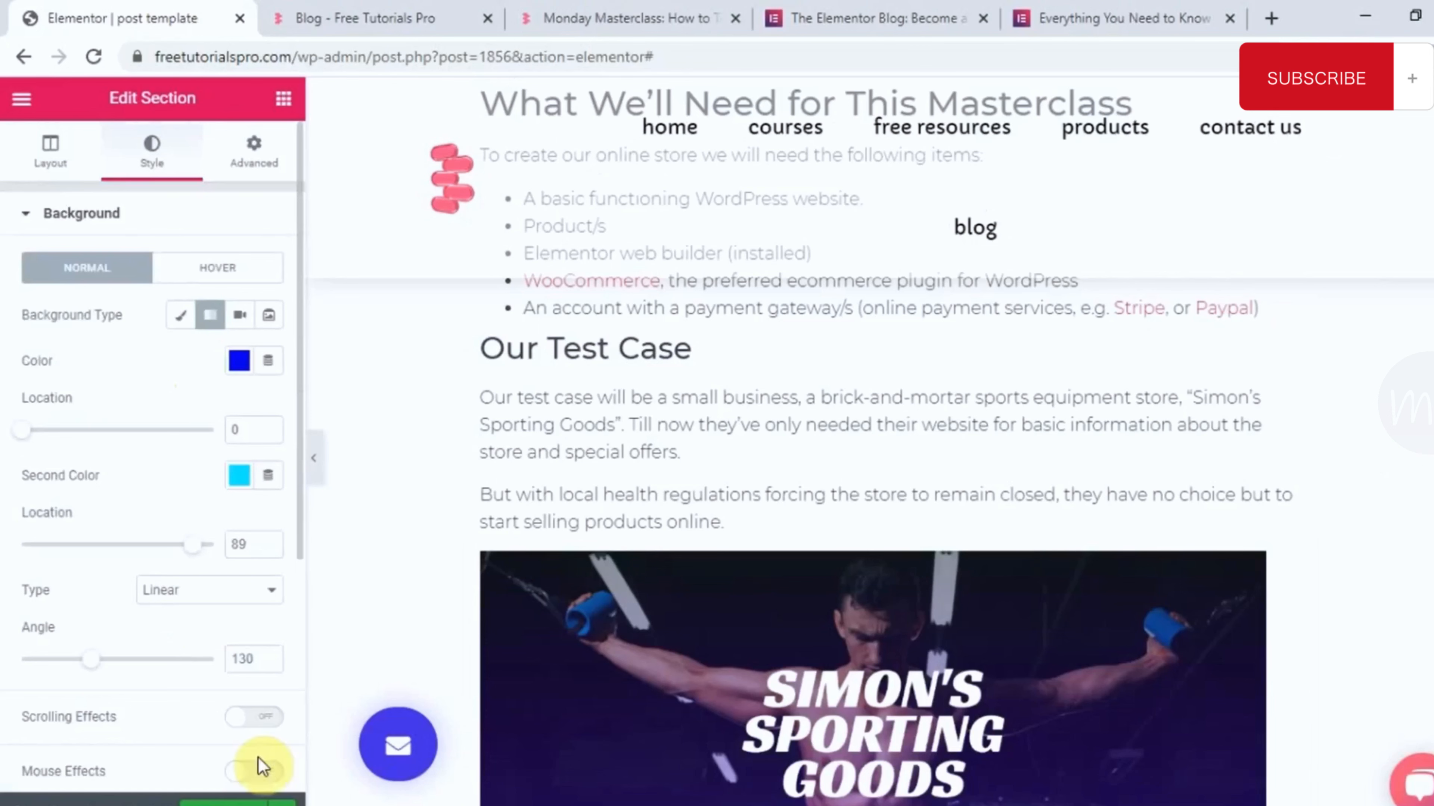
- Keep the template's display condition as Include Posts, All after checking the other options, then save and close to publish it
left_click(282, 801)
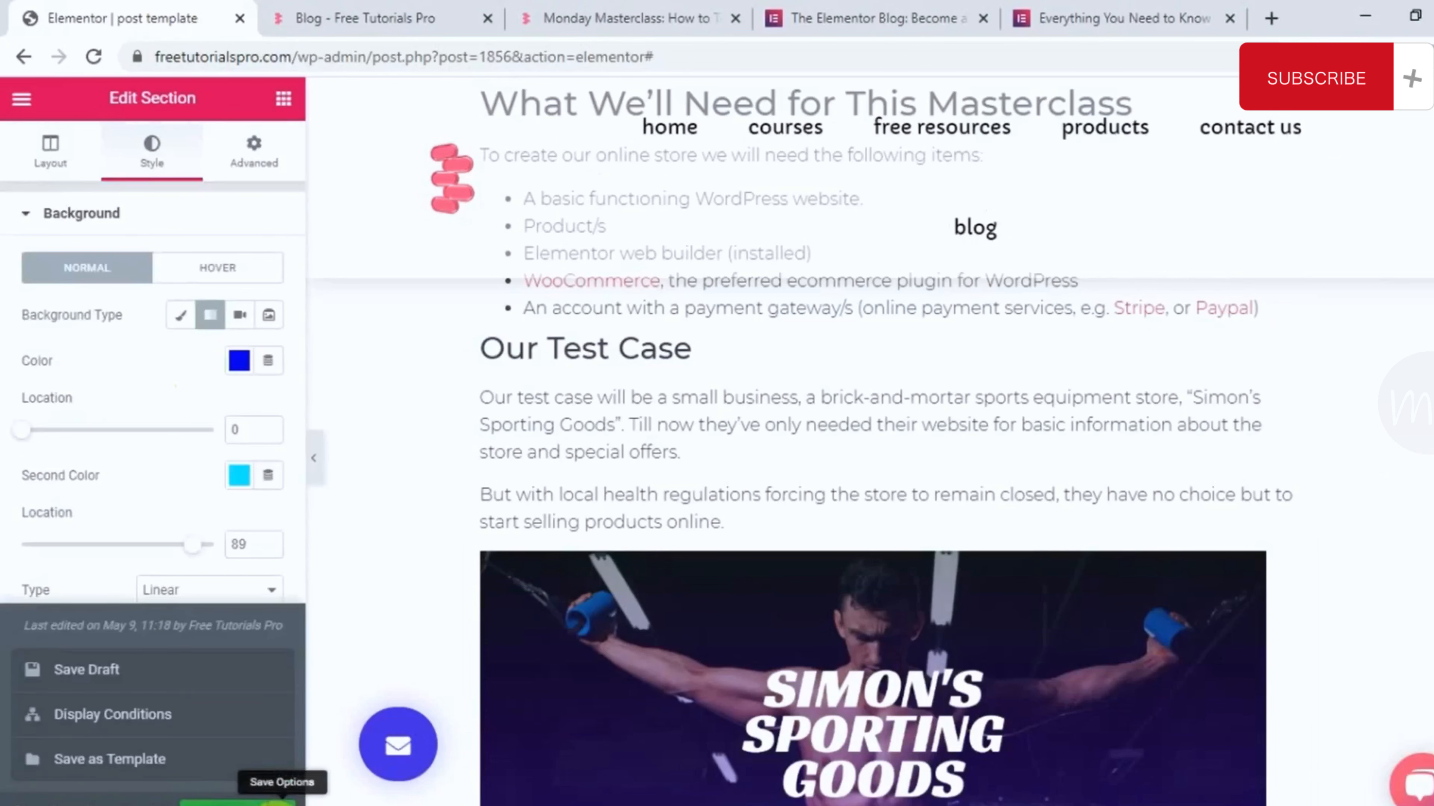
left_click(168, 716)
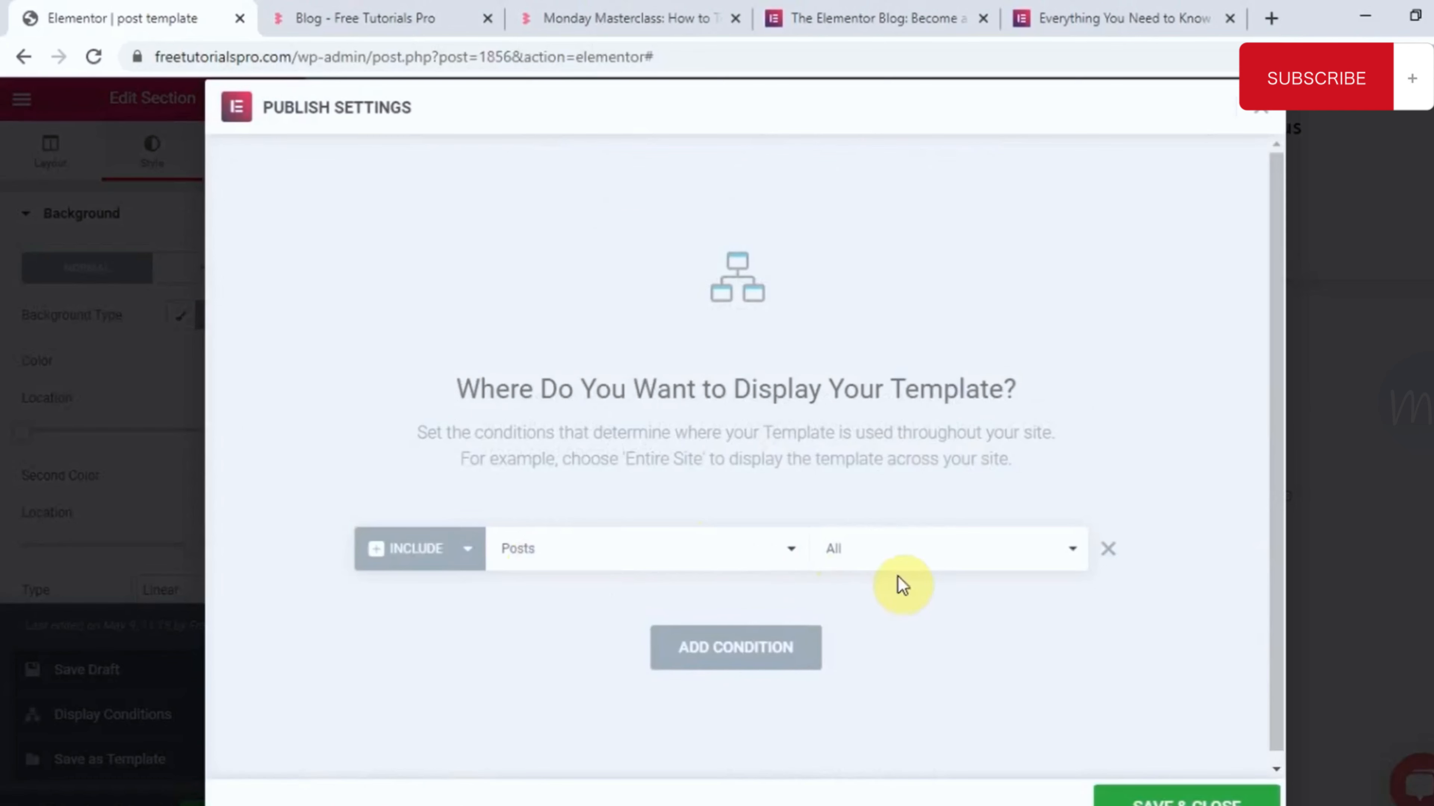
left_click(768, 555)
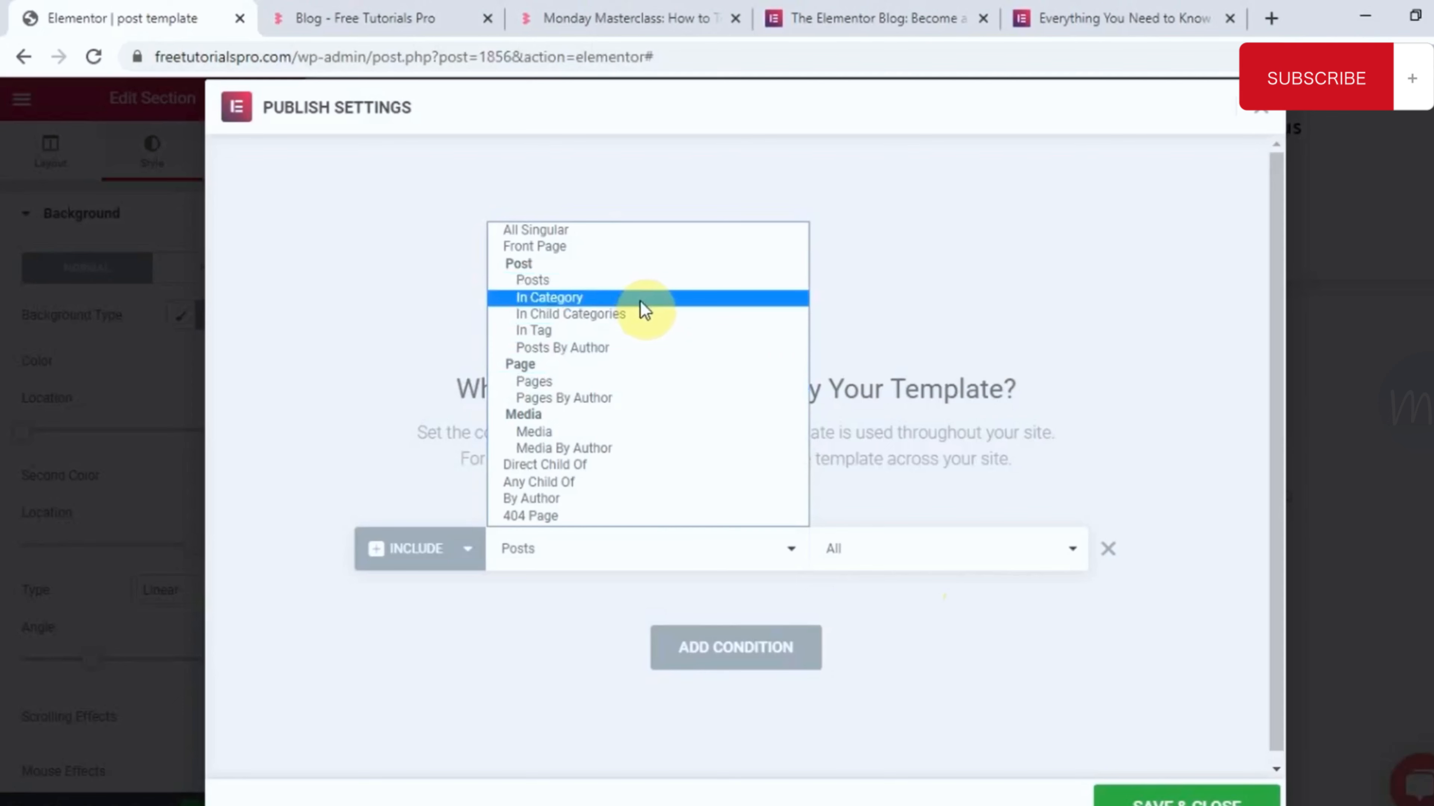
left_click(951, 607)
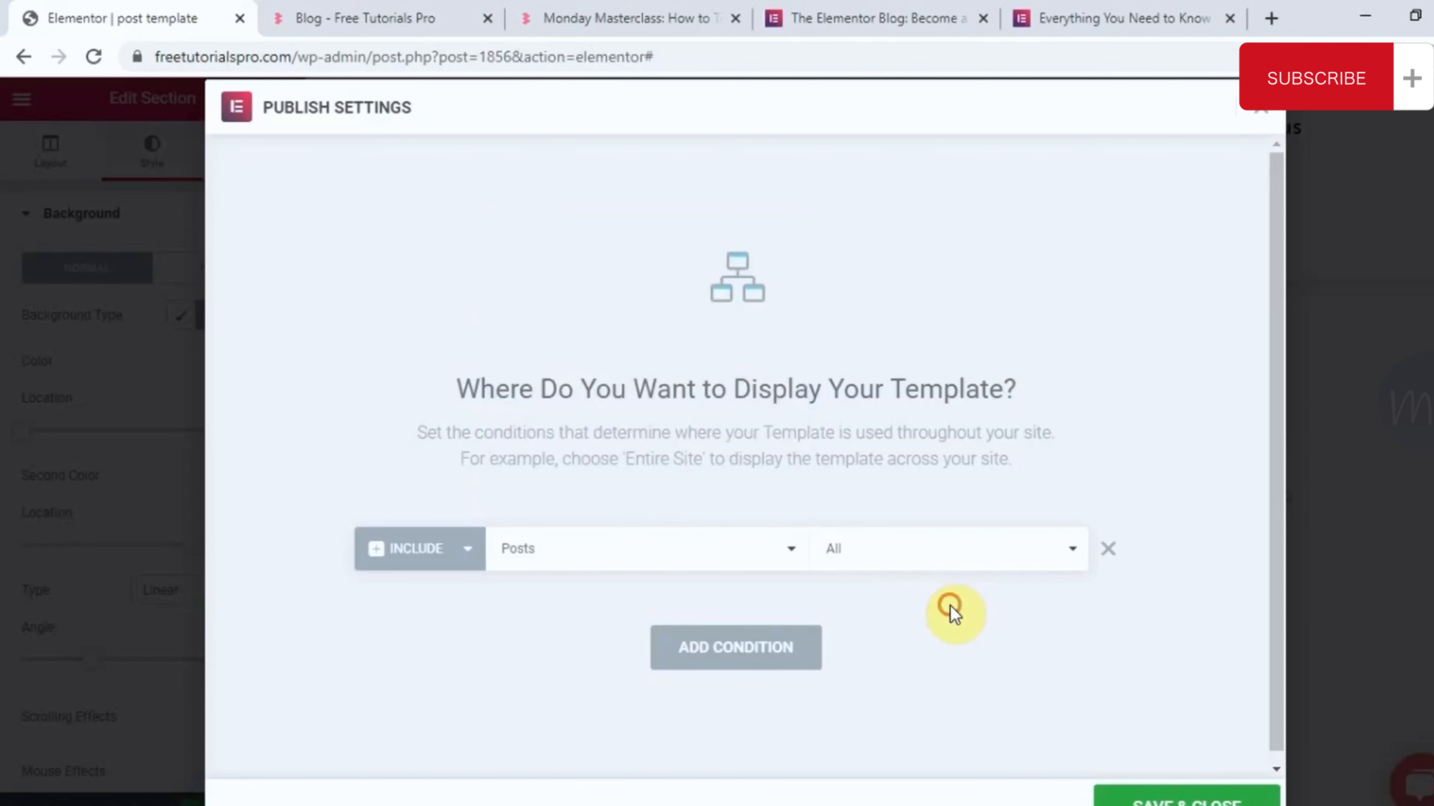
left_click(964, 561)
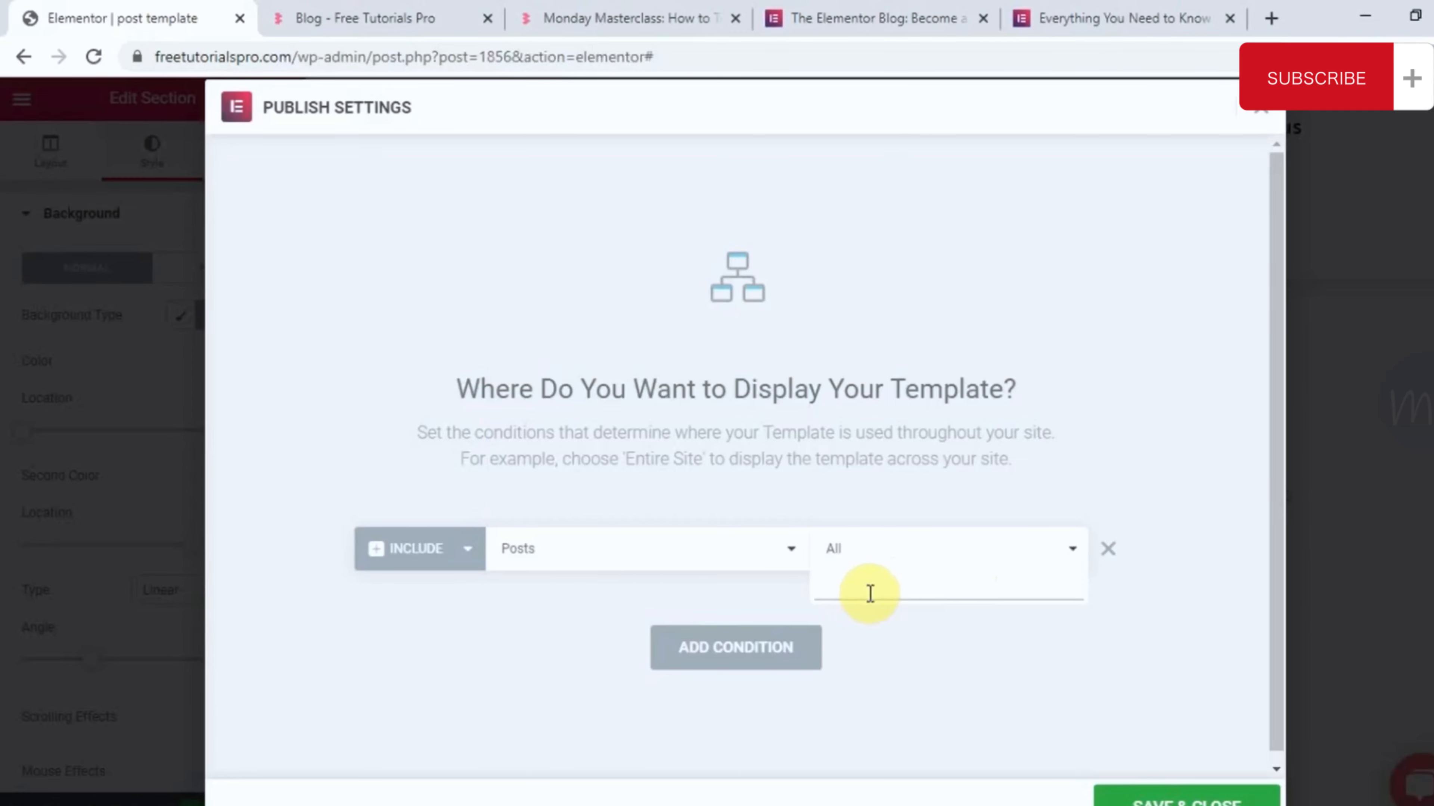
left_click(910, 677)
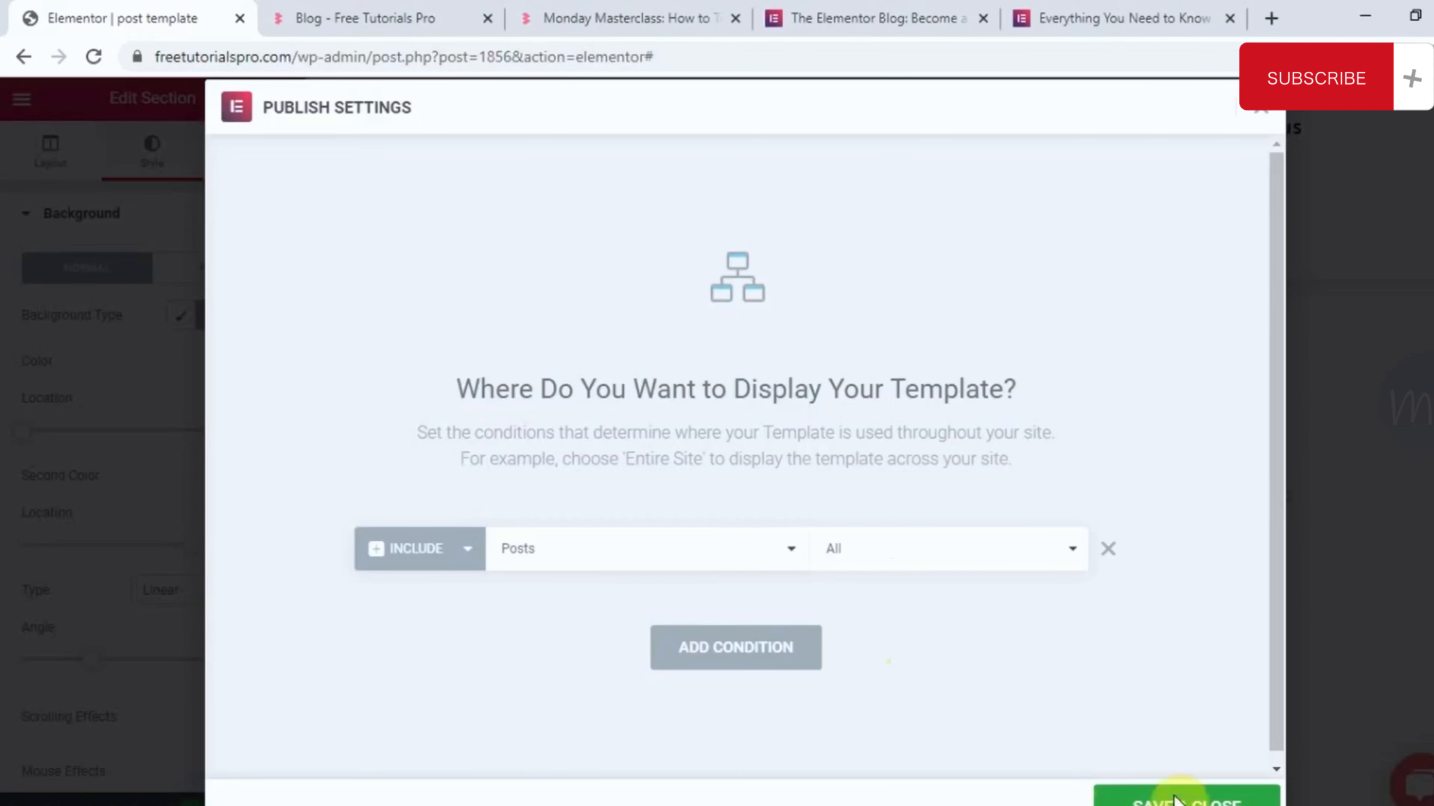
left_click(1201, 801)
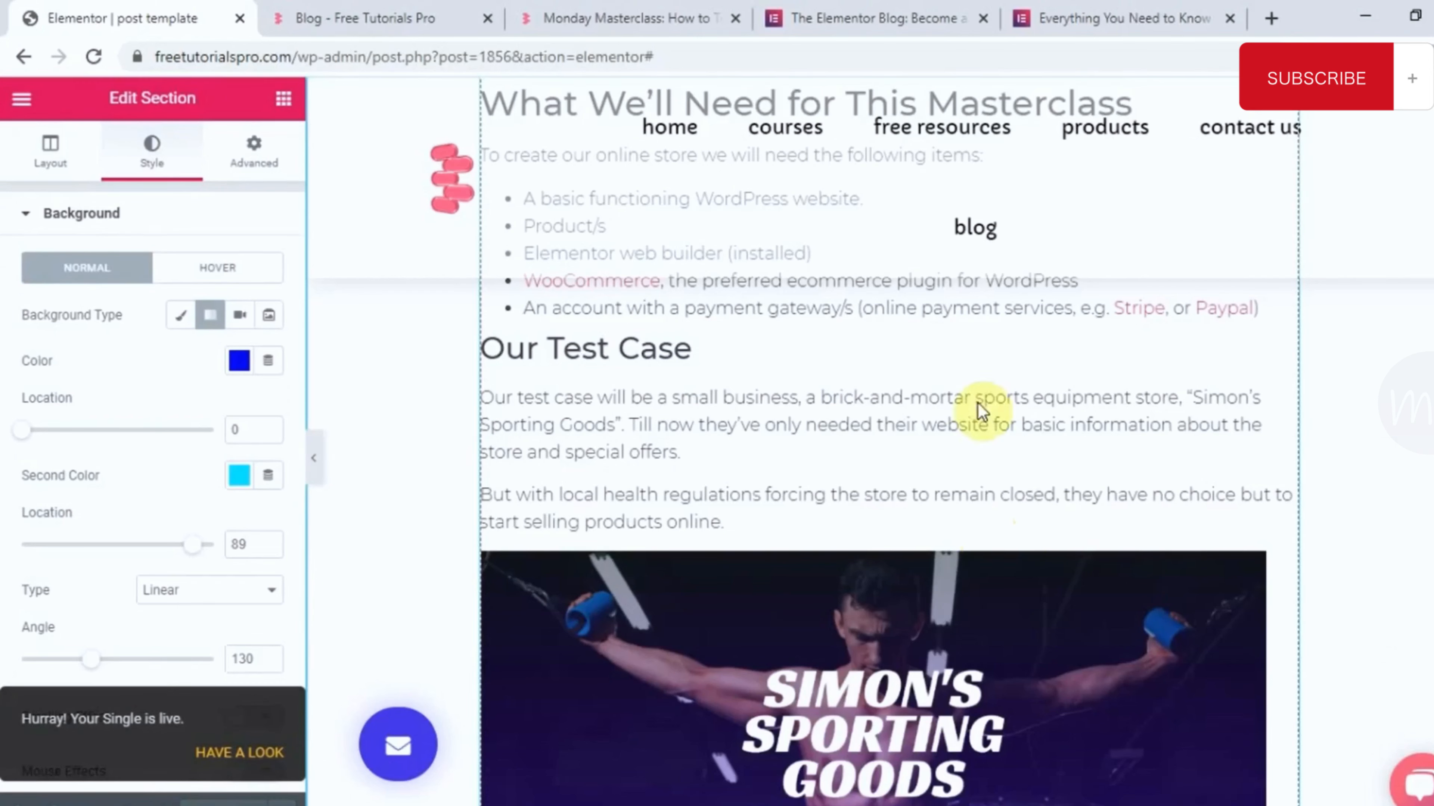
- Switch to the live "Monday Masterclass" post, reload it and examine its new title header and featured image
left_click(640, 17)
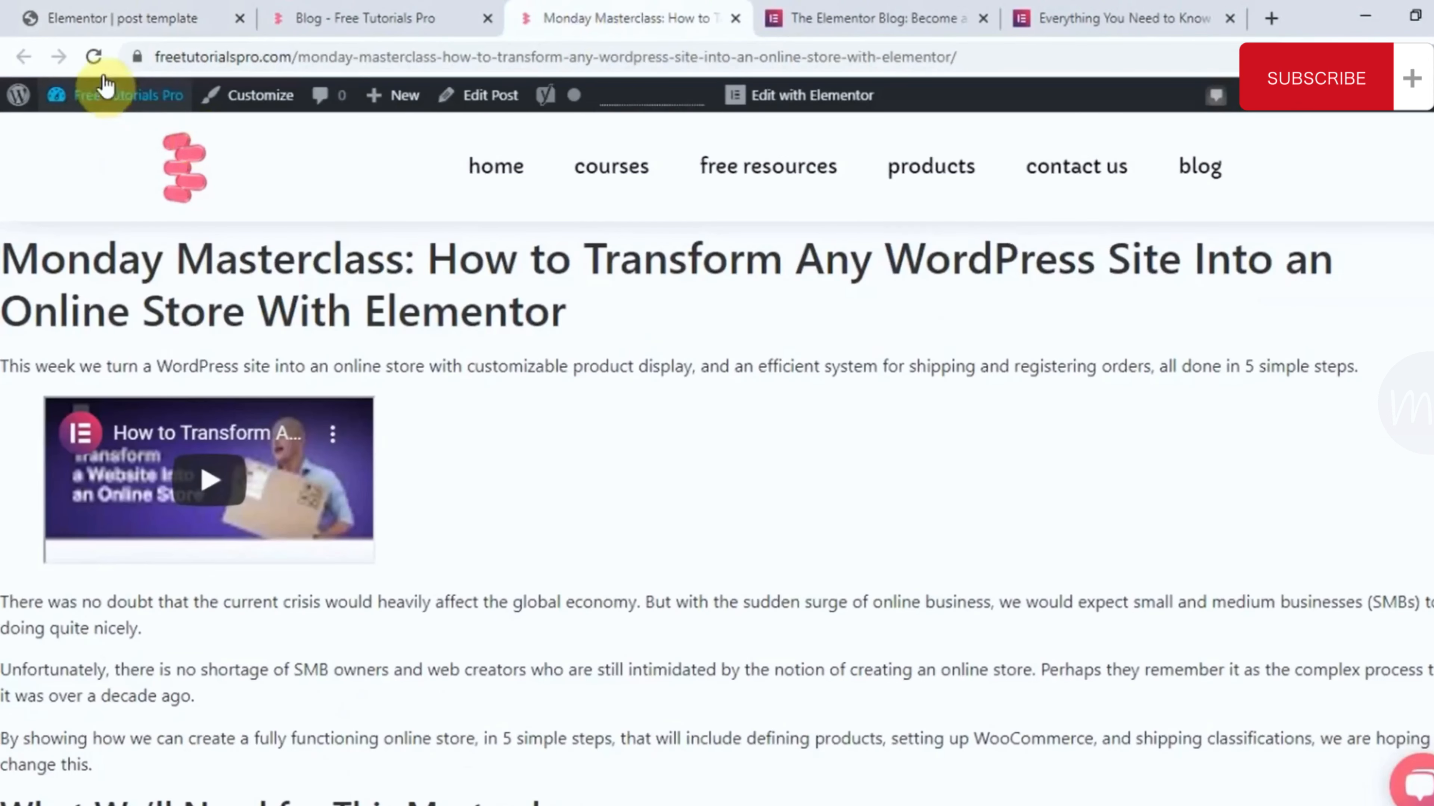
left_click(101, 56)
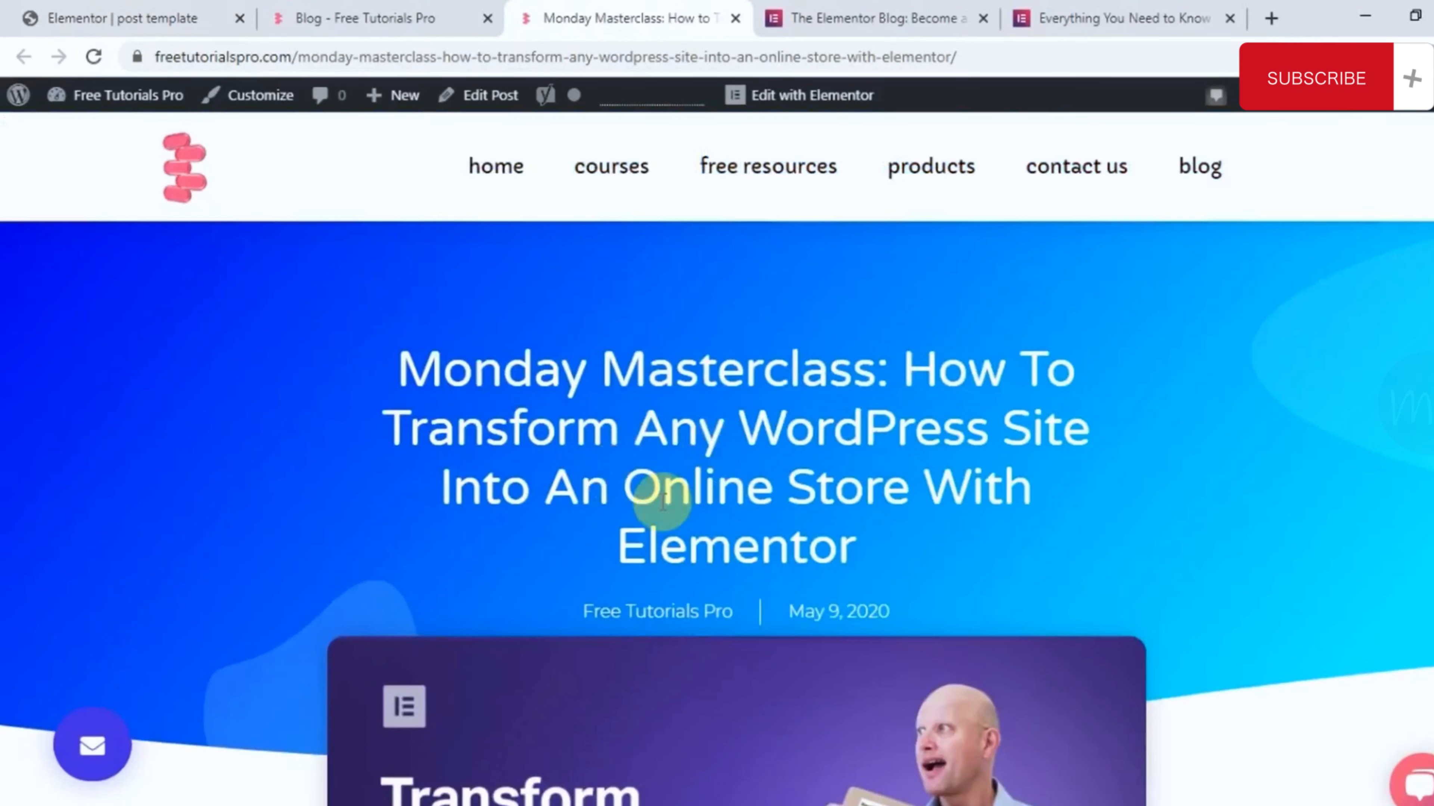
scroll(688, 506, "down", 1)
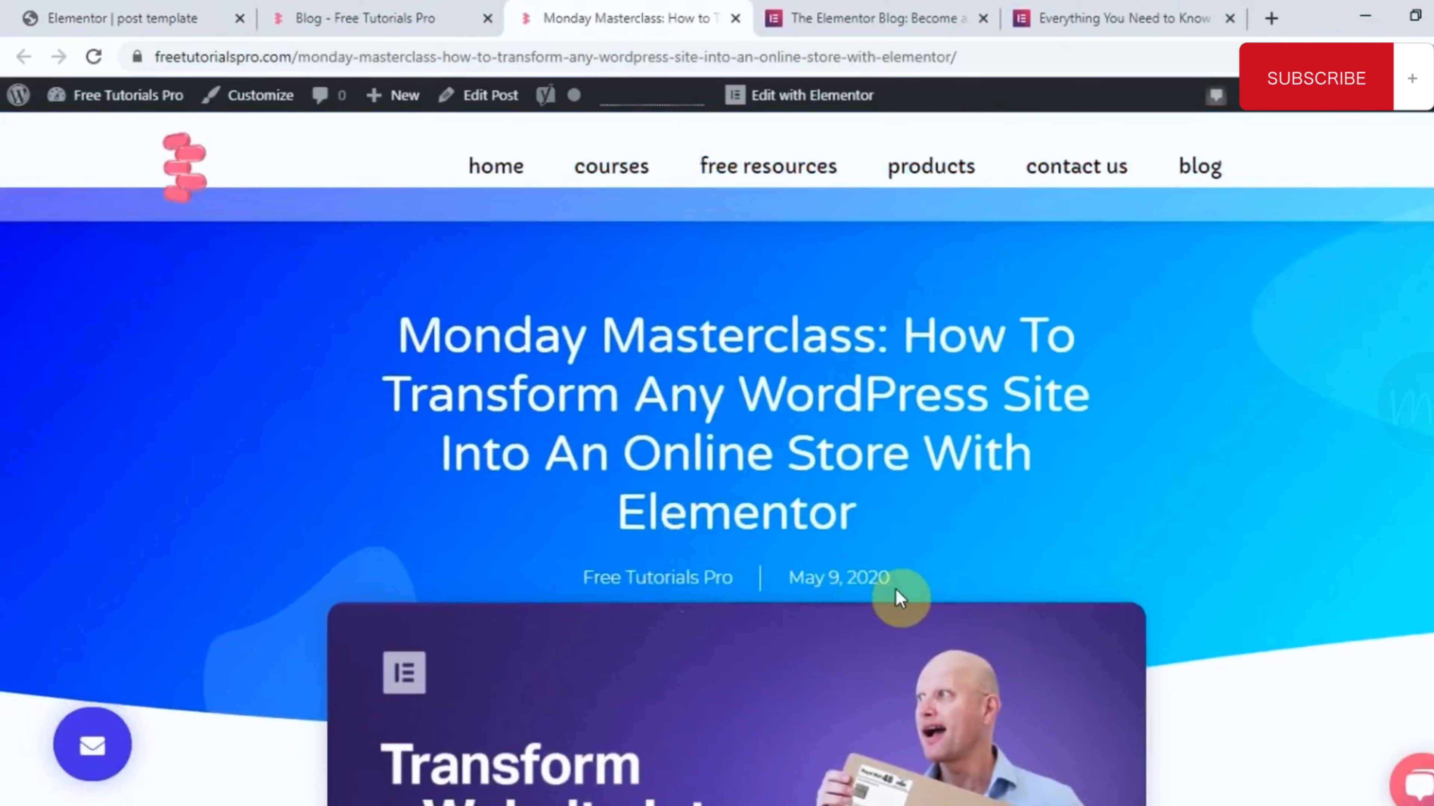
scroll(895, 589, "down", 6)
scroll(728, 487, "down", 5)
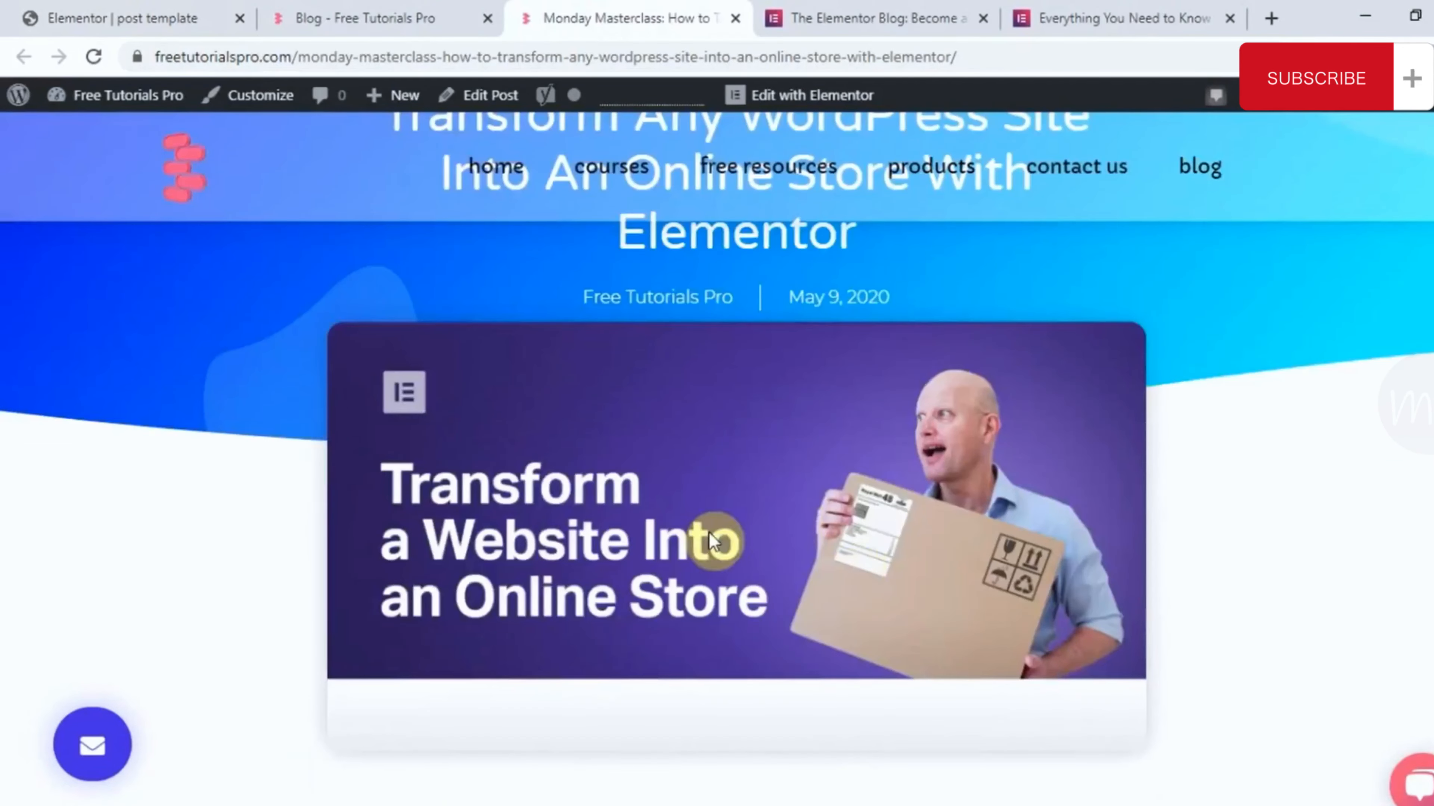
- Review the rest of the live post, from the article body to the "More To Explore" posts and the contact section
scroll(899, 550, "down", 8)
scroll(896, 557, "down", 20)
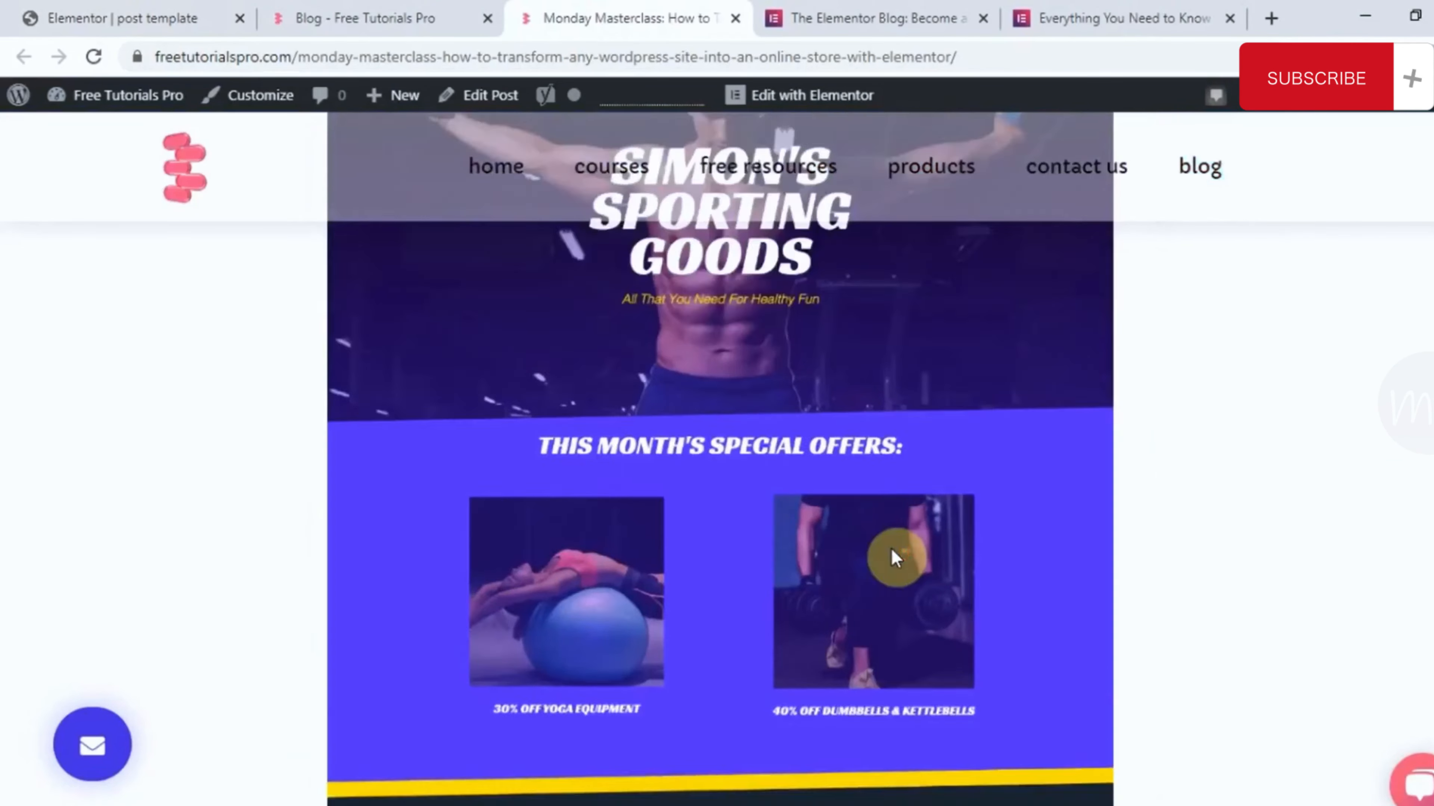
scroll(896, 556, "down", 20)
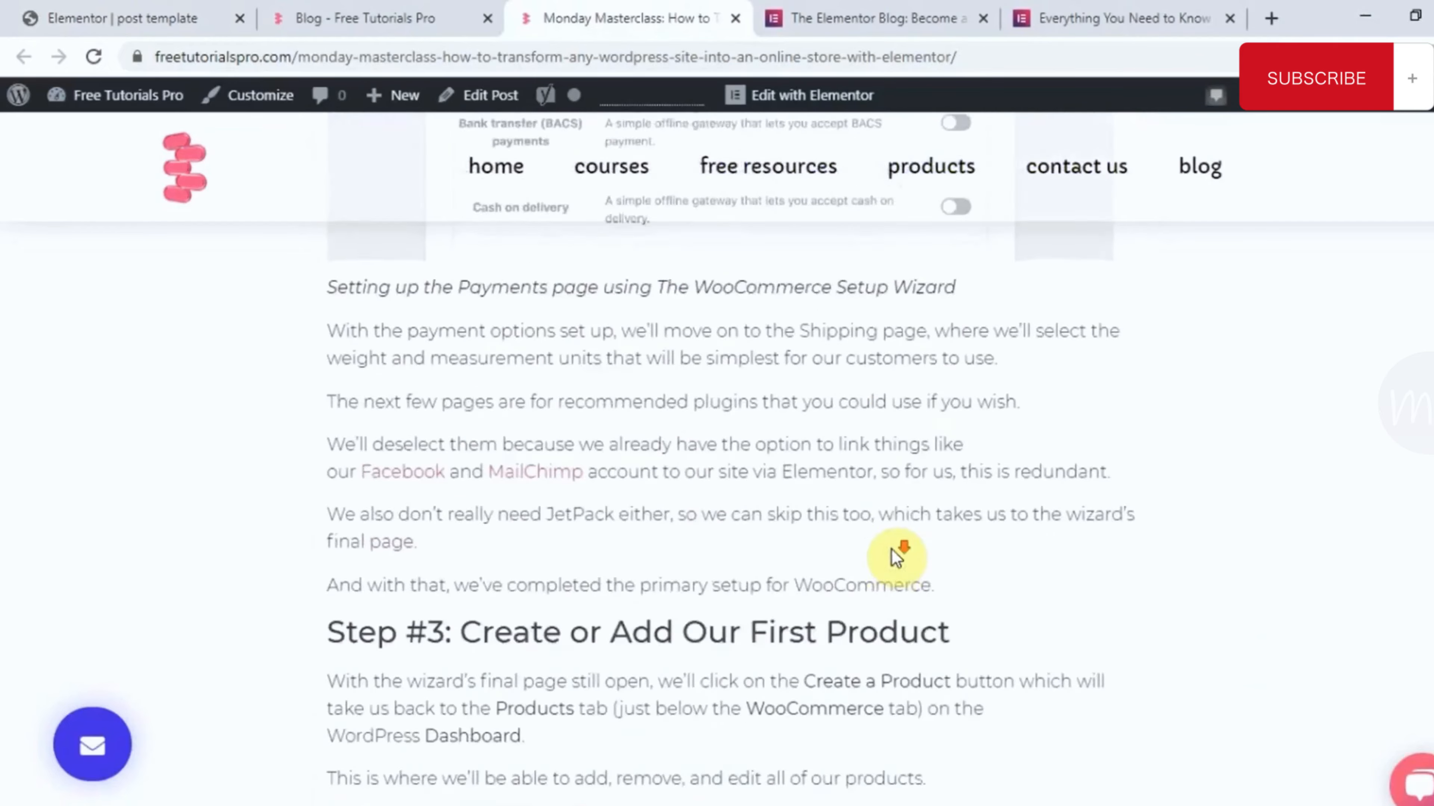
scroll(898, 558, "down", 20)
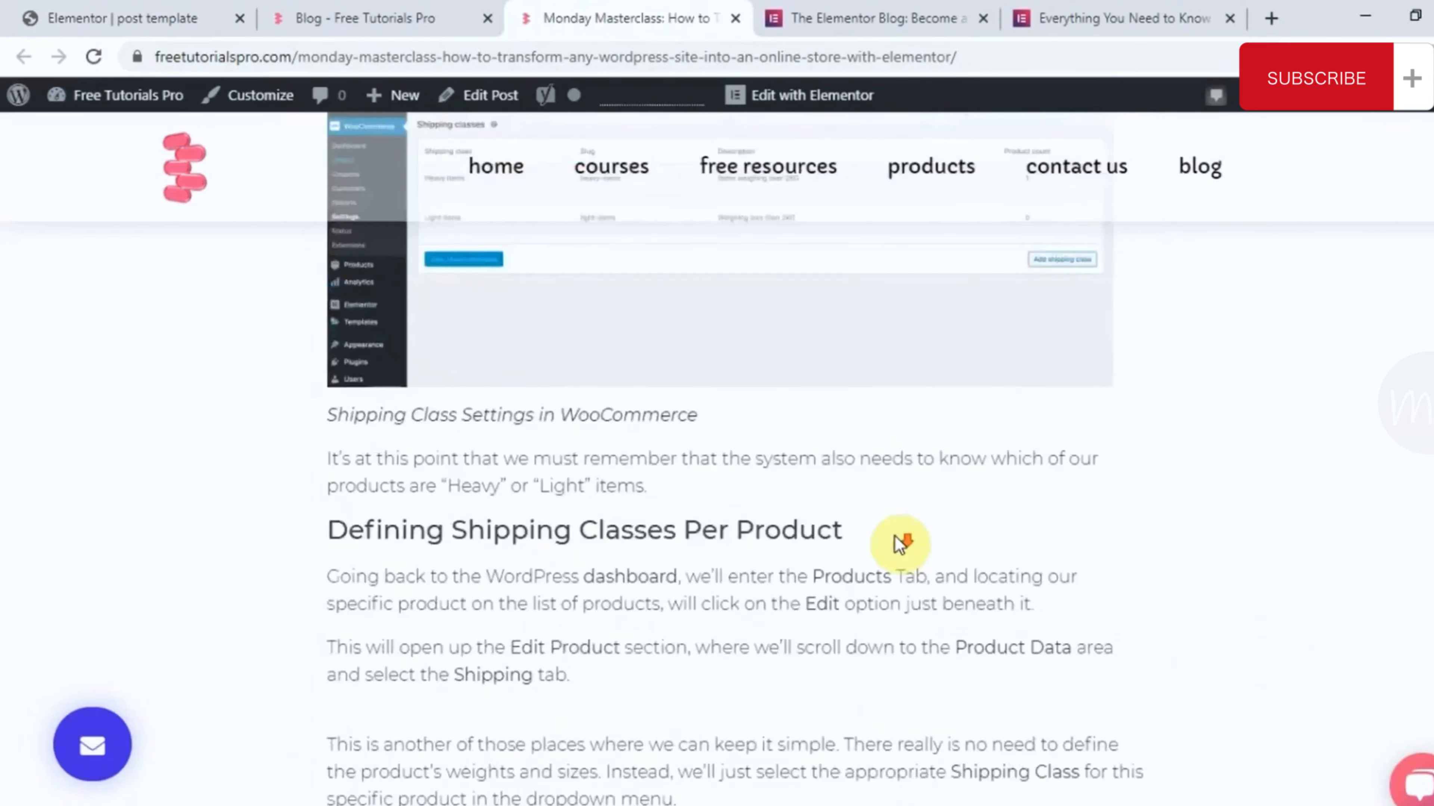
scroll(899, 545, "down", 20)
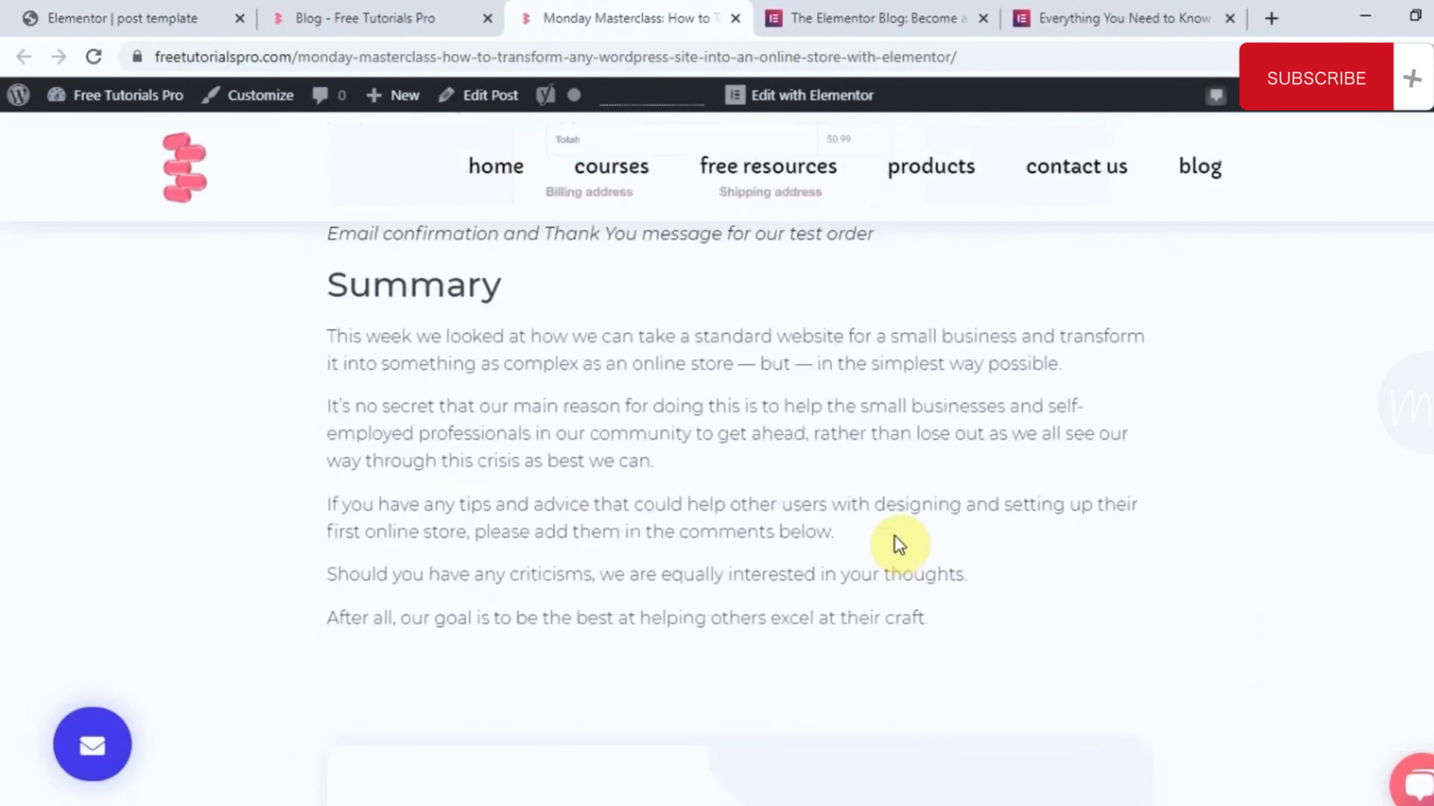
scroll(899, 545, "down", 8)
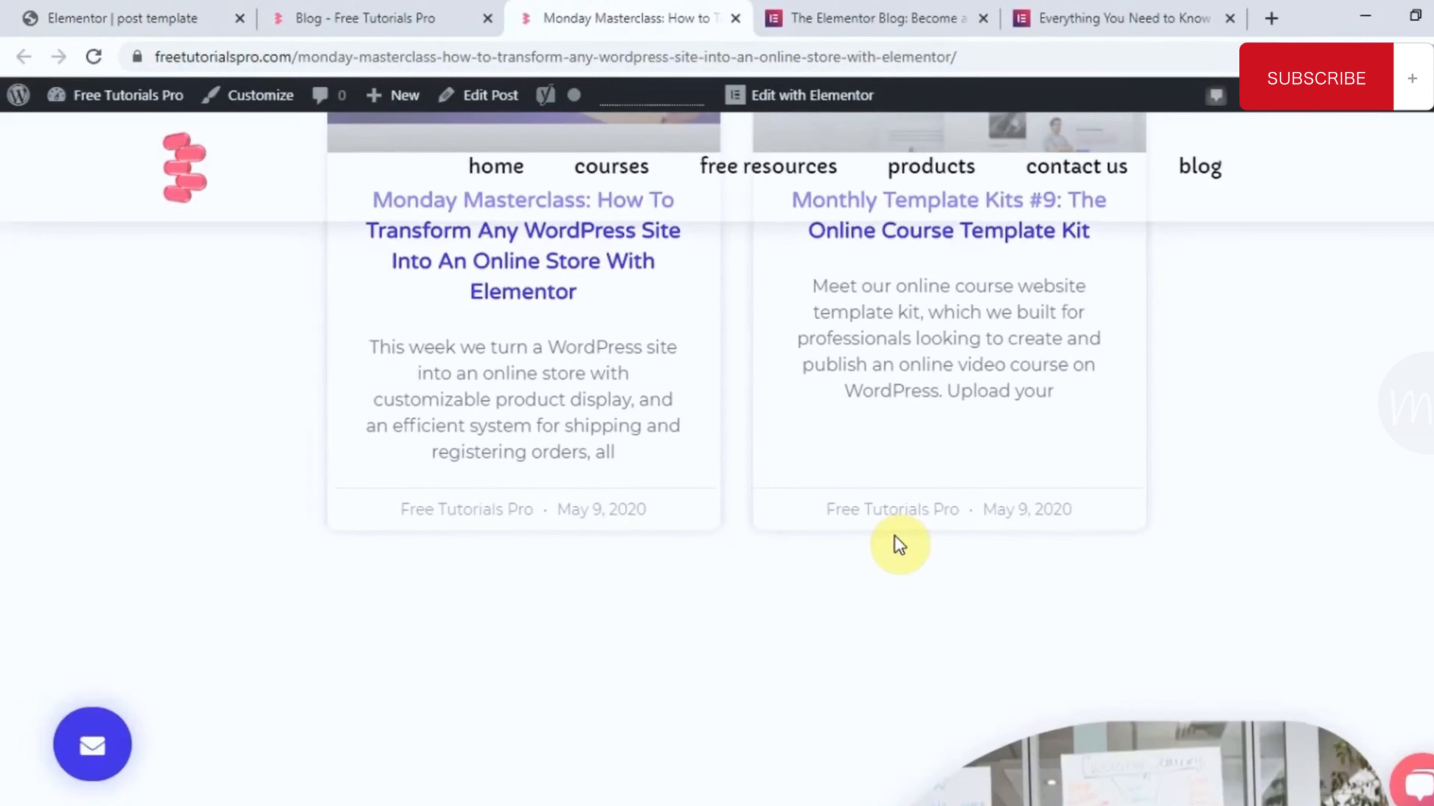
scroll(899, 545, "up", 7)
scroll(897, 543, "up", 5)
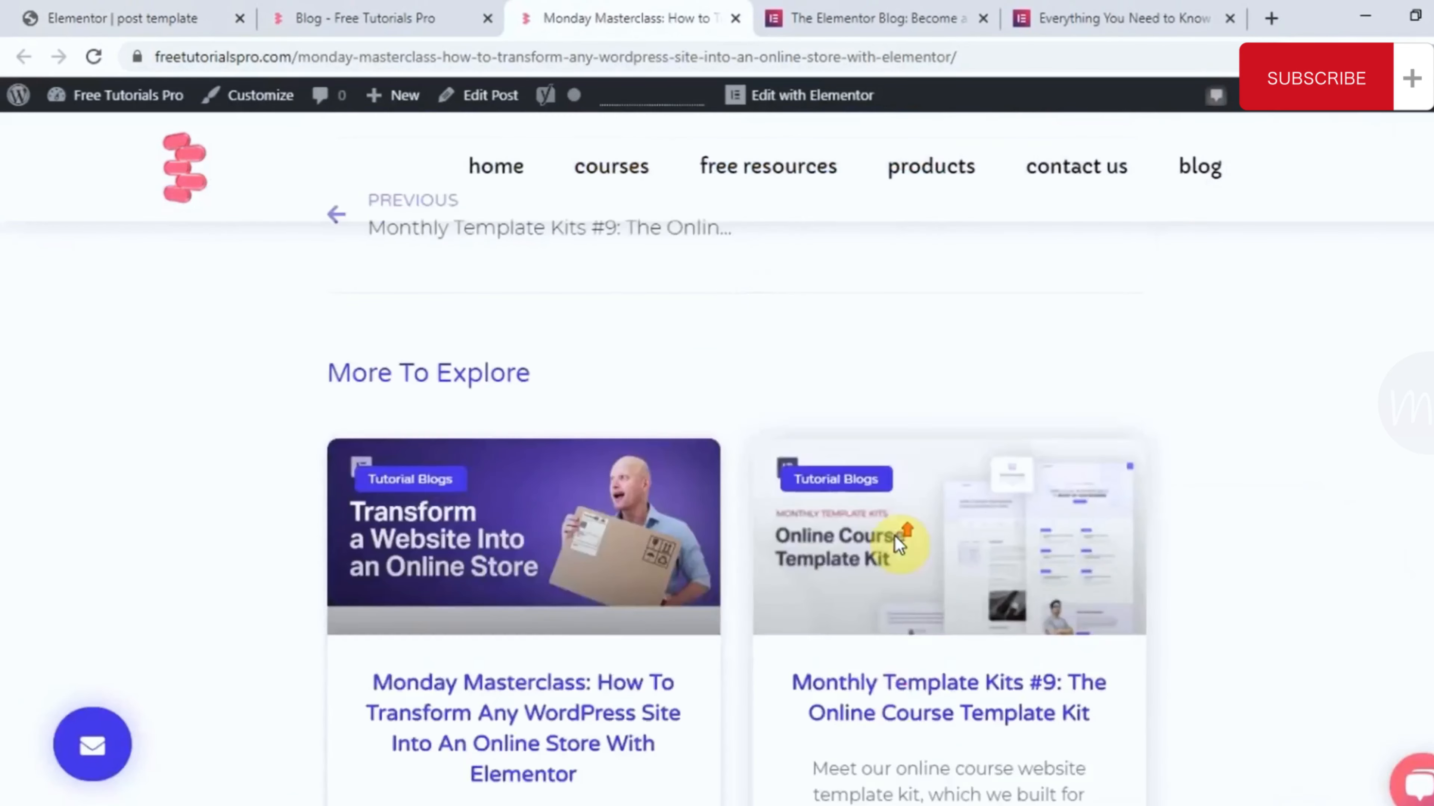
scroll(897, 543, "down", 10)
scroll(898, 543, "down", 5)
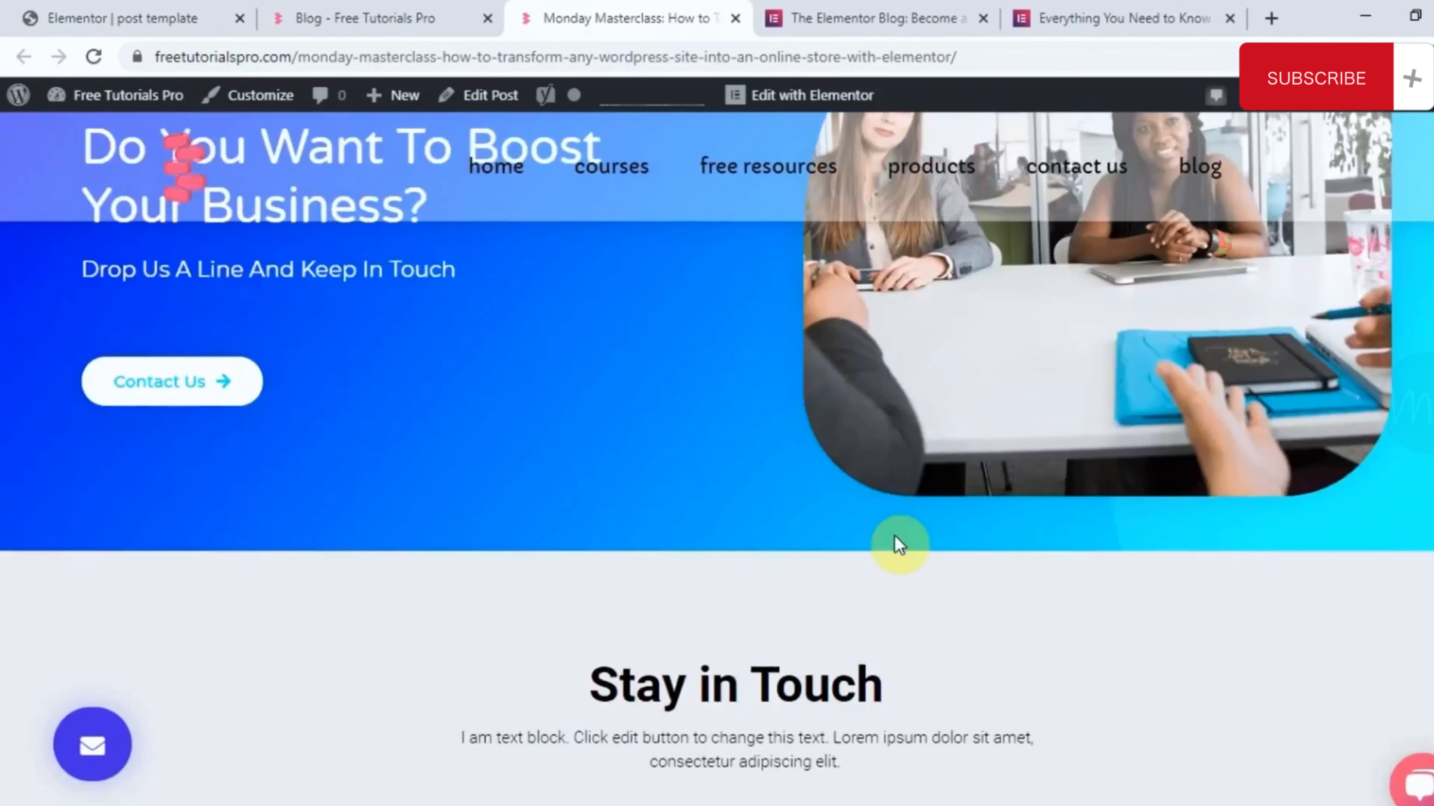
scroll(898, 543, "up", 8)
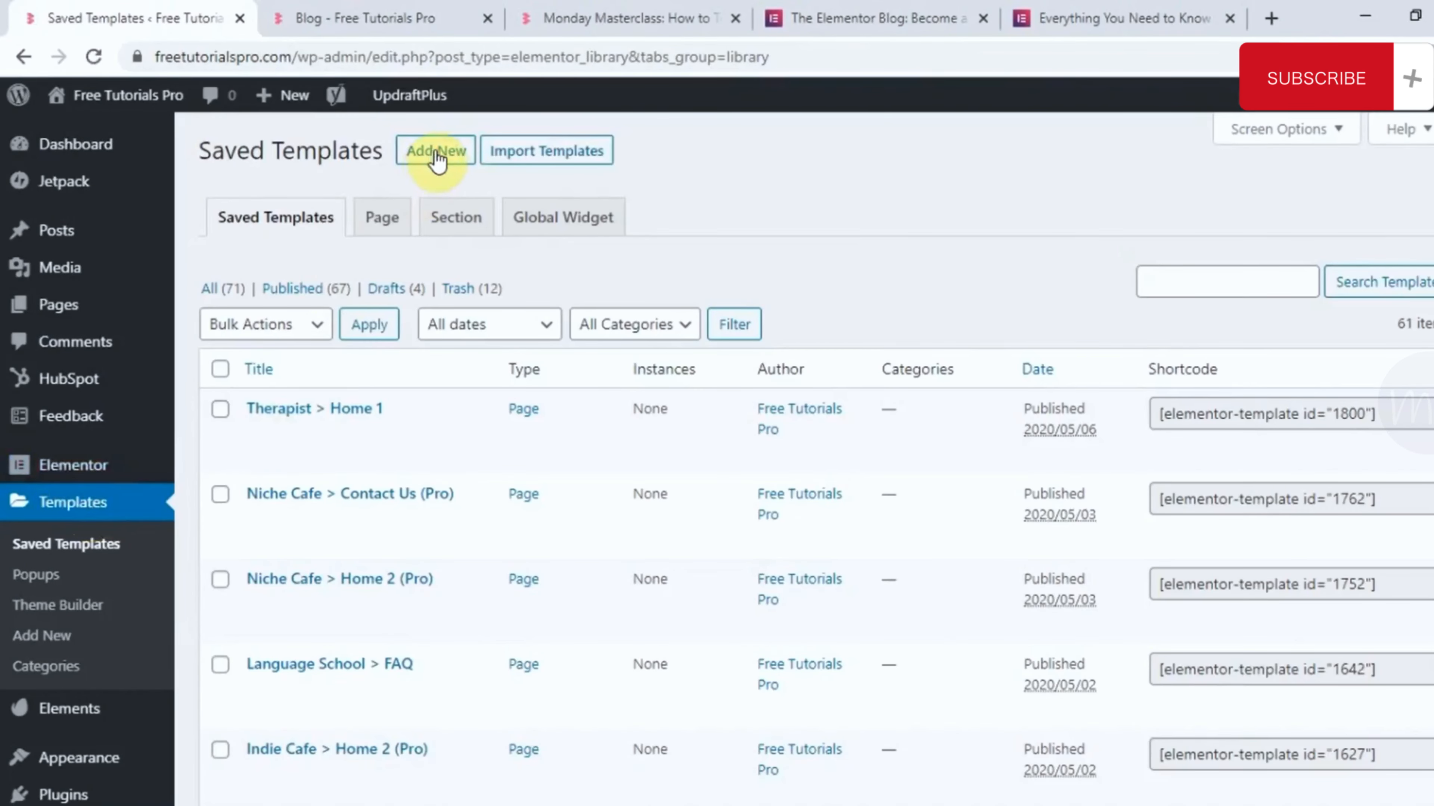
- Open the new template dialog from Saved Templates and look through the available template types
left_click(436, 153)
left_click(927, 467)
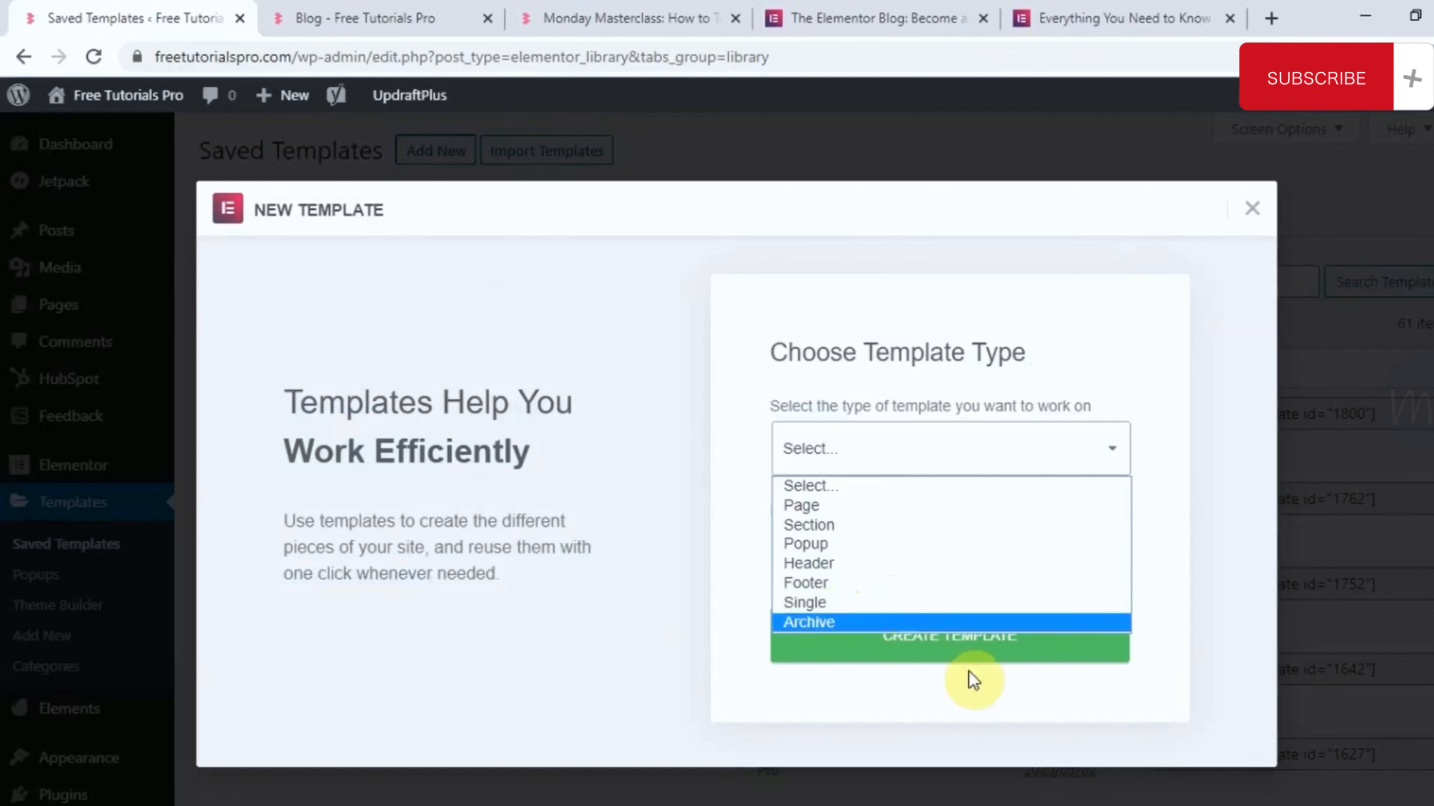
left_click(655, 640)
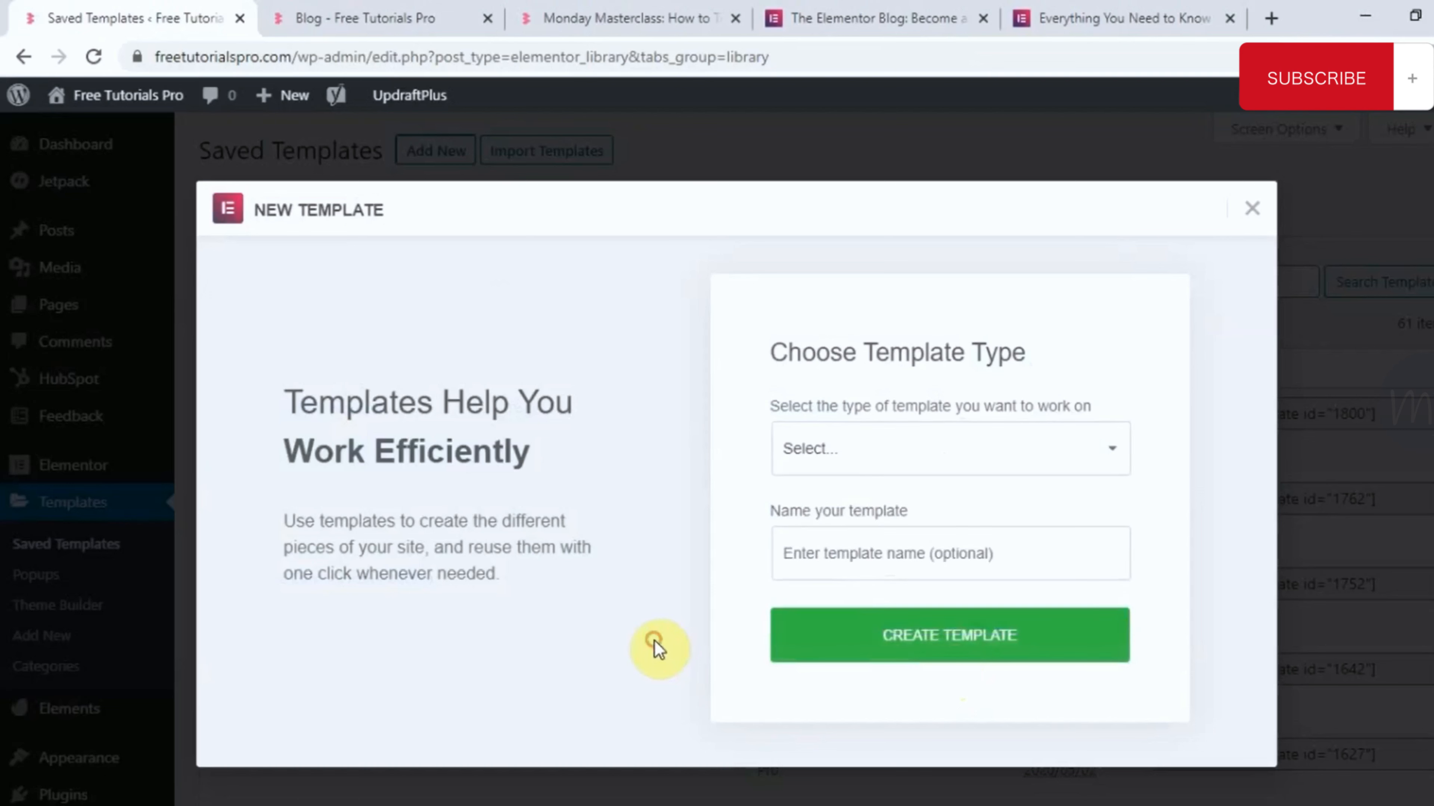